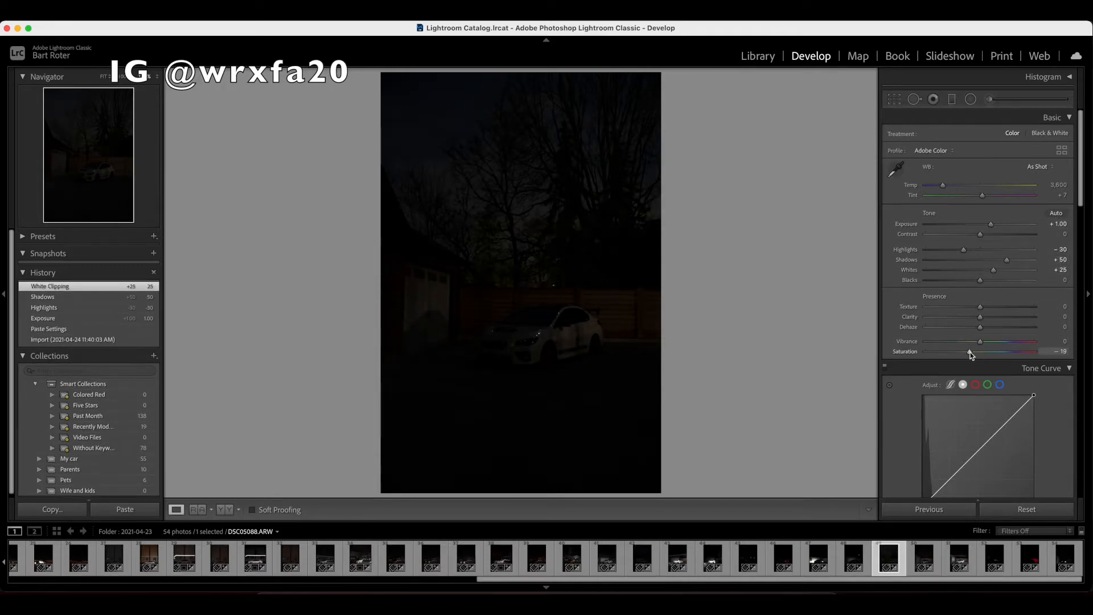
Set overall Saturation to -20, the orange, yellow, red and aqua saturation to -100, and the aqua hue to +100.
drag(979, 351, 968, 351)
scroll(966, 307, down, 3)
scroll(966, 296, down, 3)
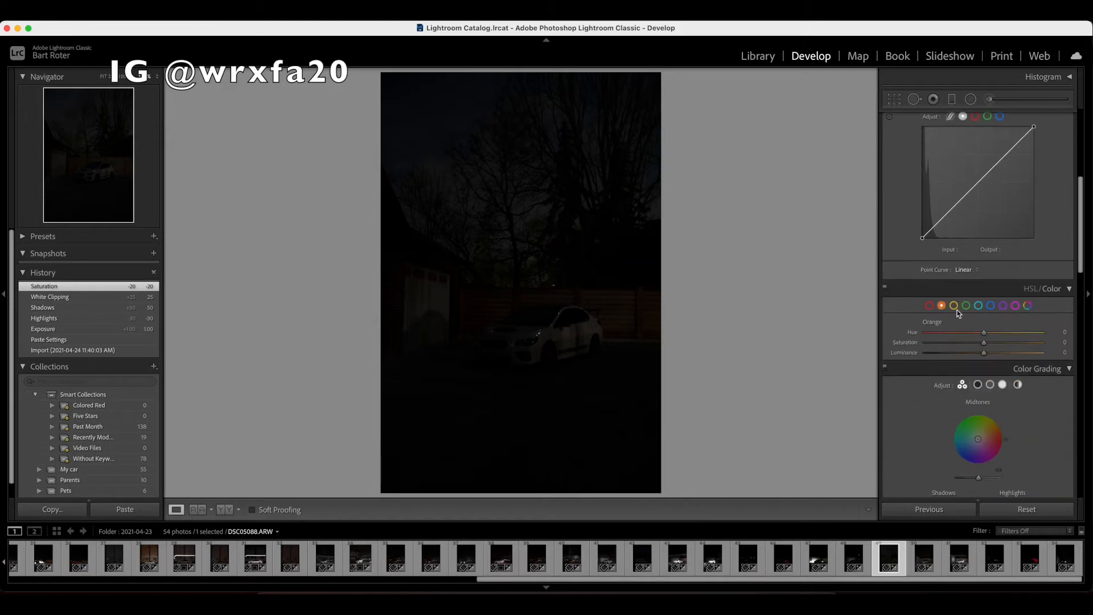
drag(984, 344, 905, 344)
click(953, 306)
click(929, 306)
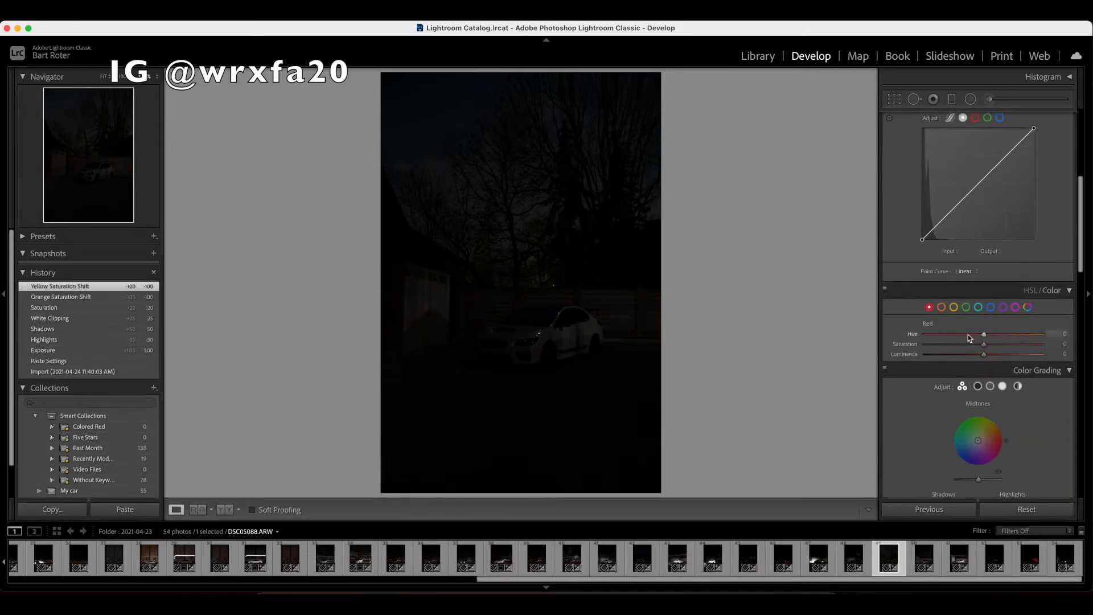
drag(983, 344, 905, 345)
click(978, 306)
drag(983, 333, 908, 345)
Try different exposure levels on the dark car photo, finishing with Exposure at +2.80.
scroll(979, 285, up, 10)
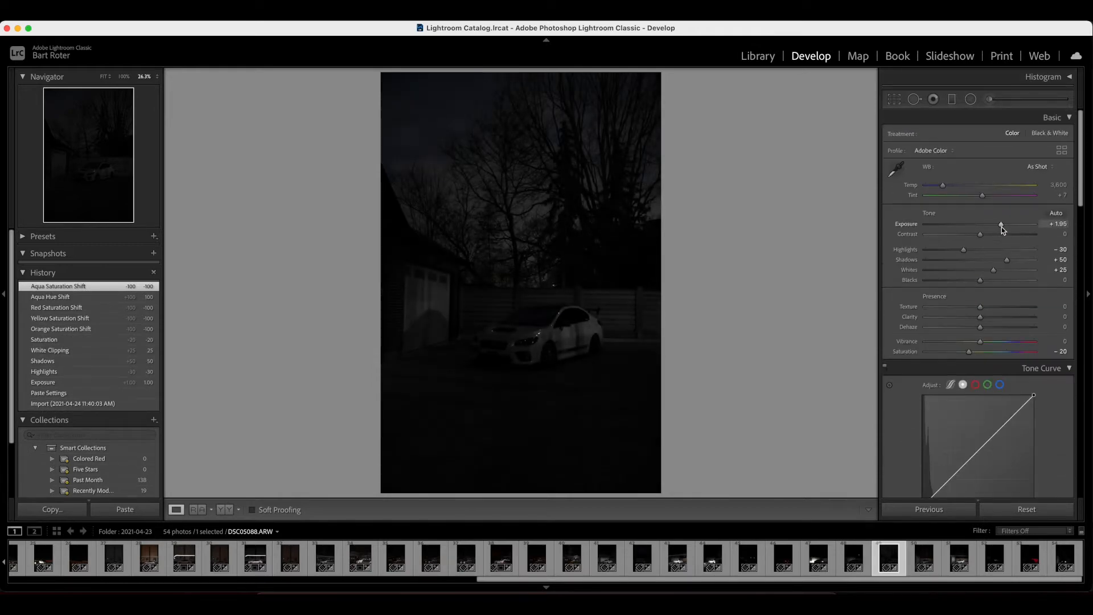
drag(1002, 227, 988, 227)
scroll(956, 256, down, 8)
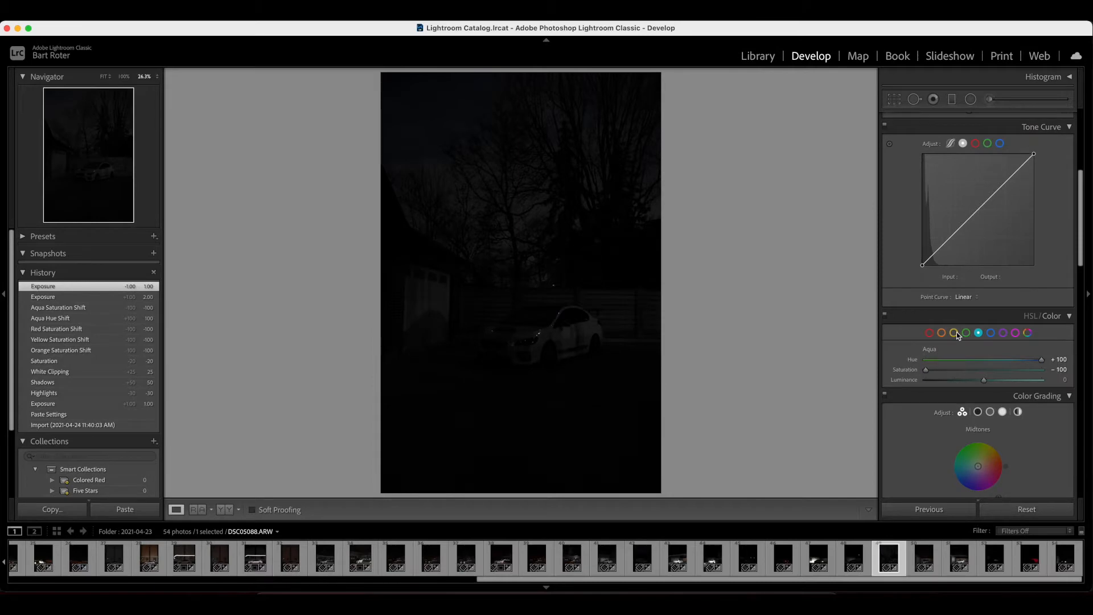
scroll(968, 296, up, 8)
drag(995, 227, 1010, 219)
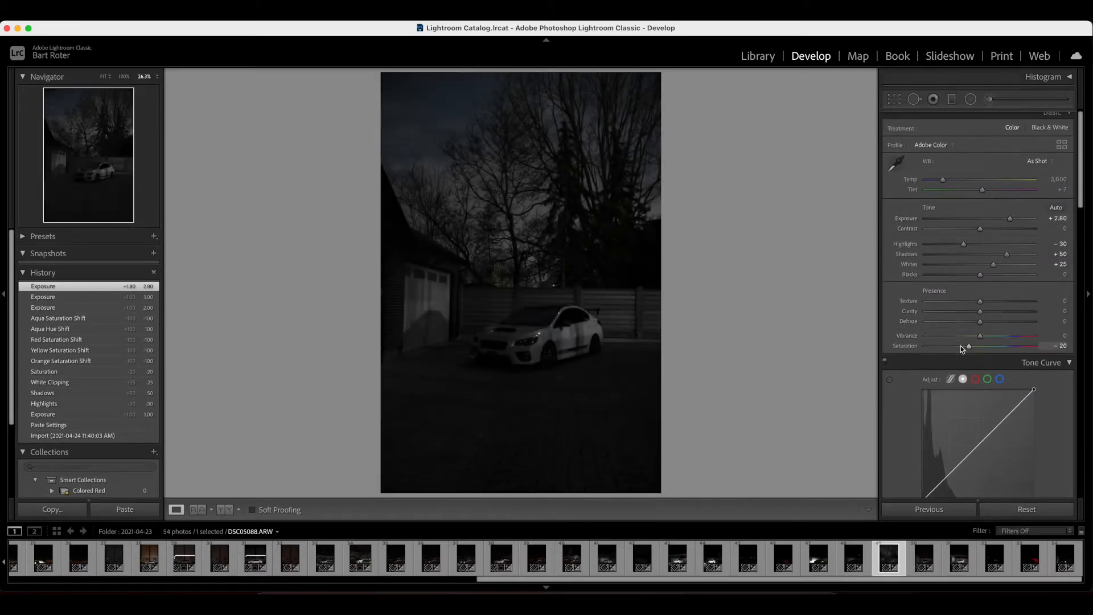
Set the yellow, orange and red saturation to -50 and return the Exposure to +1.00.
scroll(960, 349, down, 8)
drag(955, 348, 956, 346)
click(929, 308)
scroll(962, 314, up, 8)
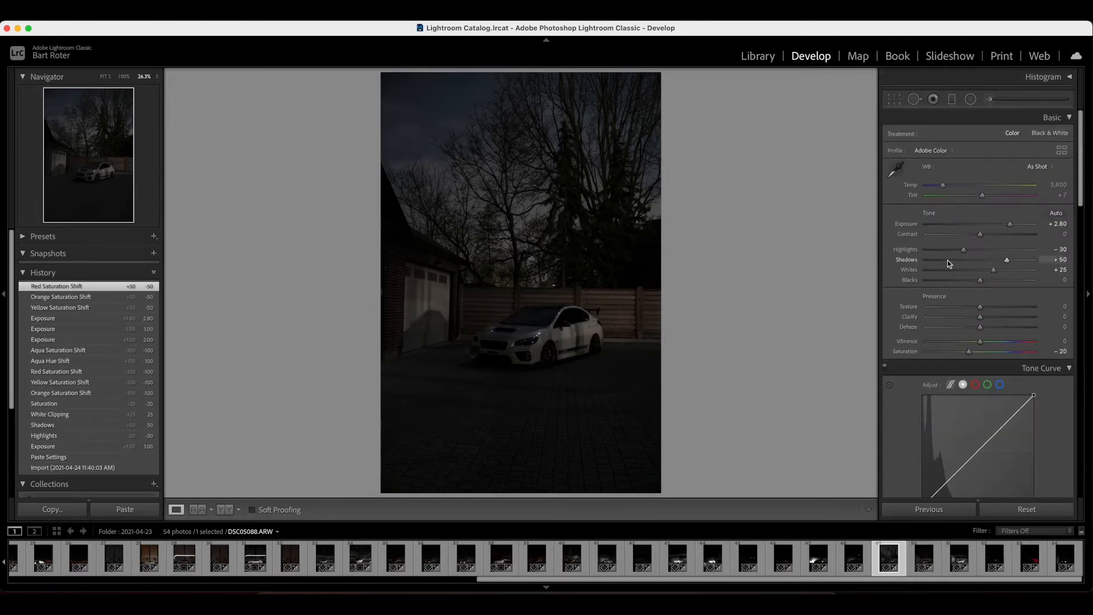
drag(1009, 225, 991, 225)
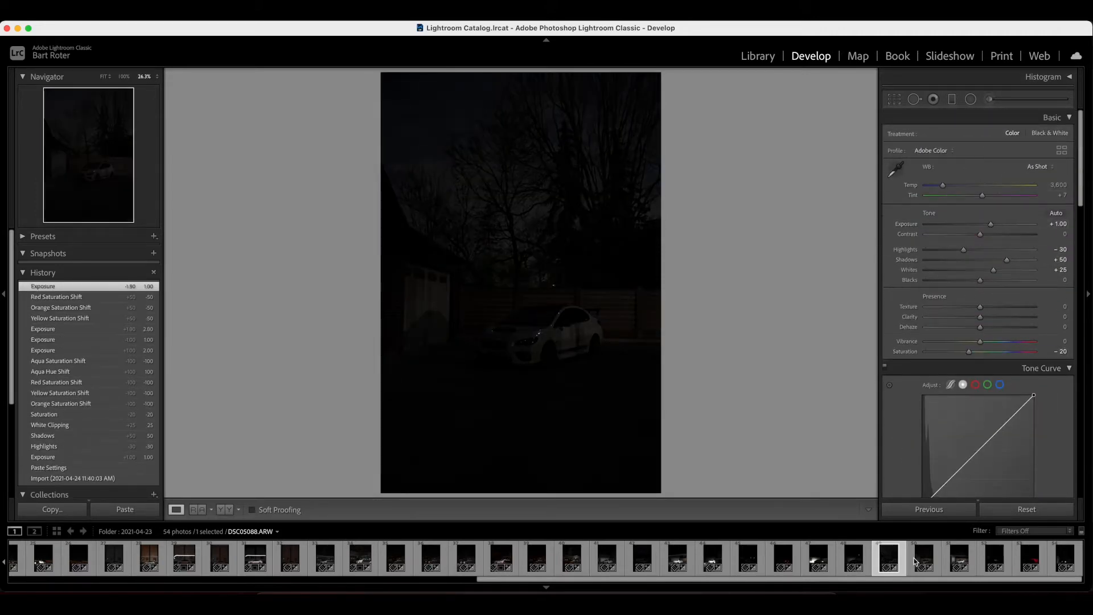
Remove the photo DSC05089.ARW from the catalog.
click(916, 561)
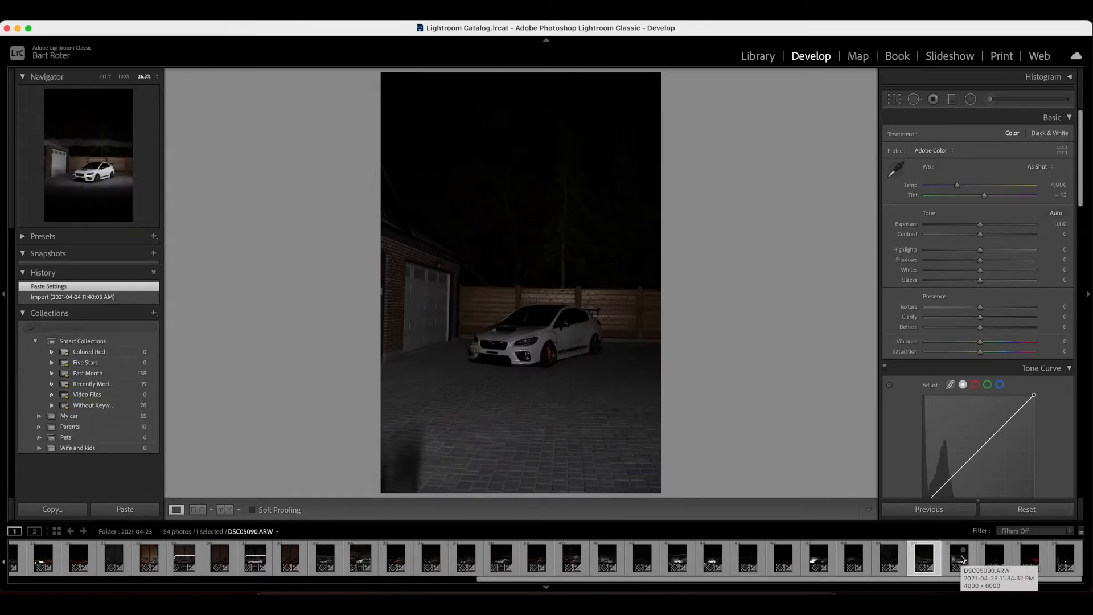
right_click(945, 560)
click(947, 560)
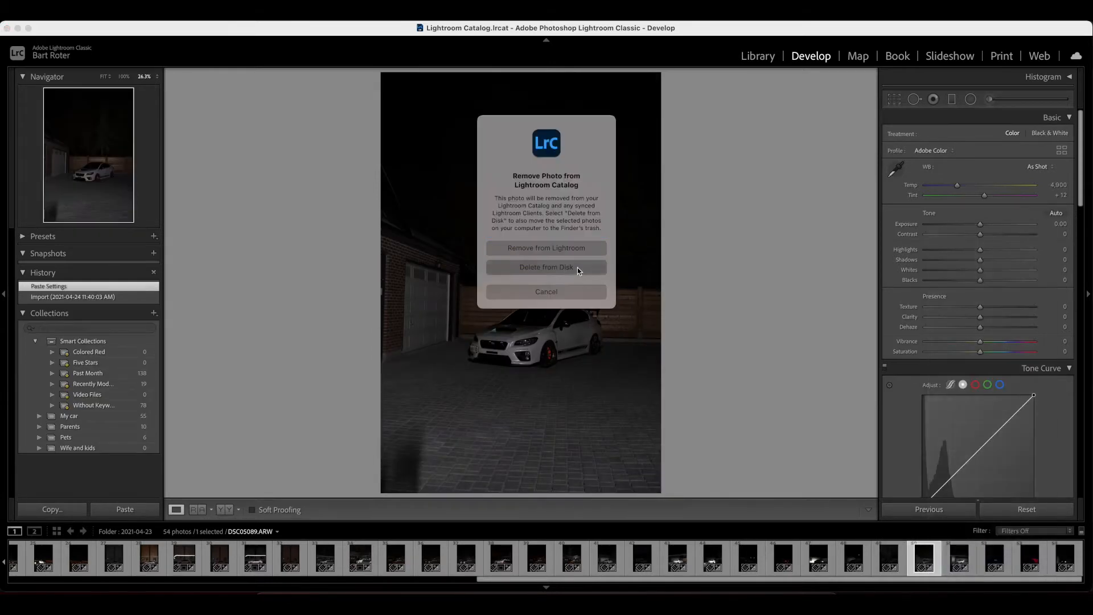
key(Return)
On DSC05090.ARW, set Highlights to -50, Shadows to +50, Whites to +40, Texture to -10, Clarity to +10, Dehaze to +10 and Saturation to -20.
click(587, 336)
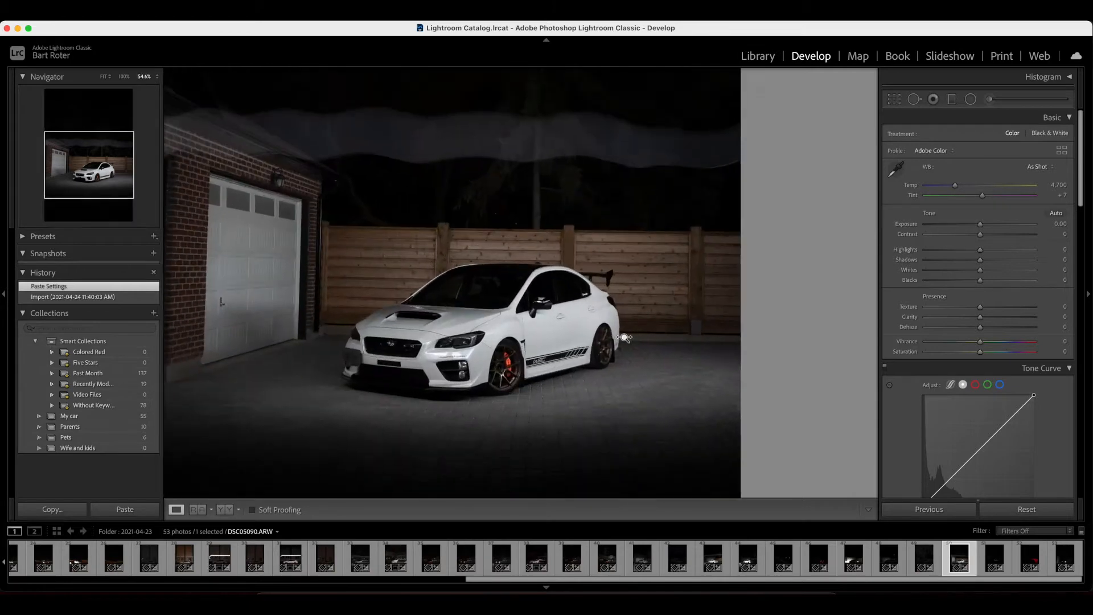
click(587, 295)
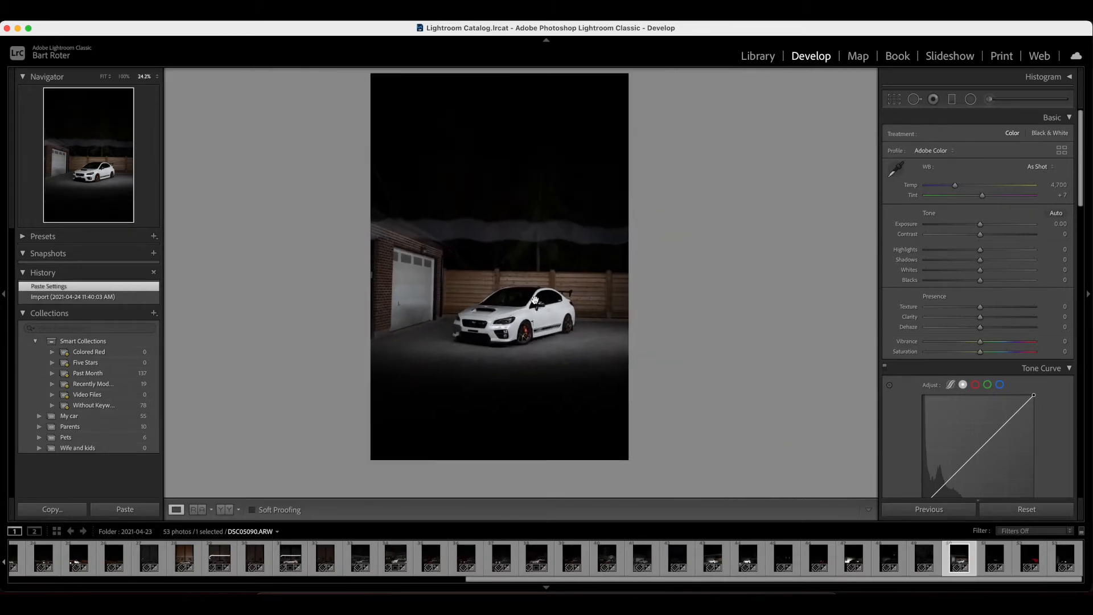
click(588, 303)
drag(979, 249, 954, 251)
drag(979, 259, 1003, 271)
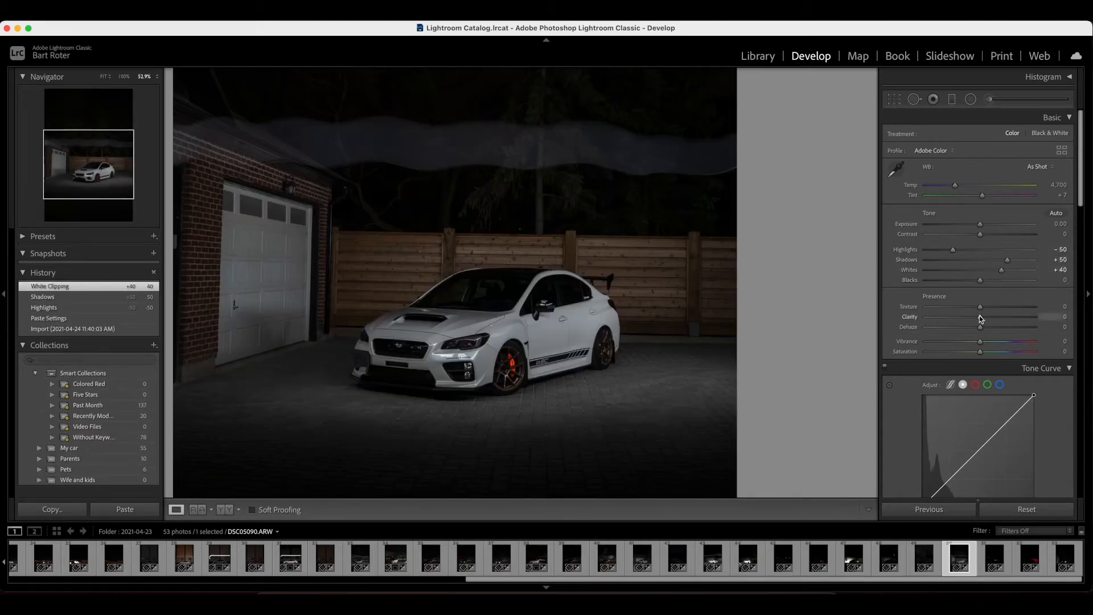
drag(980, 318, 968, 354)
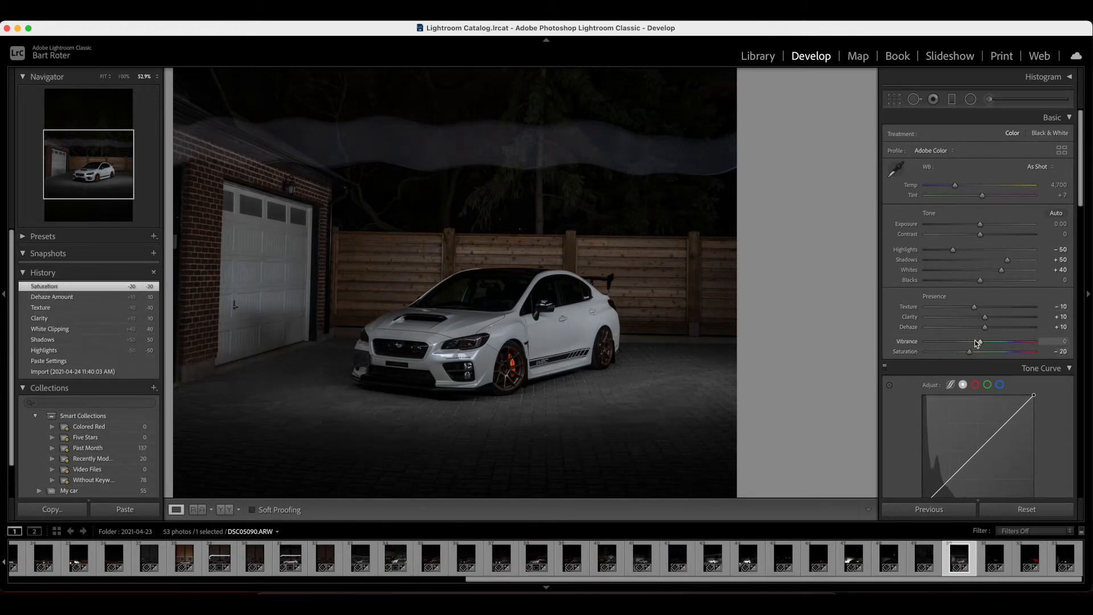
Set the aqua hue to +100 and the aqua saturation to -100 for DSC05090.ARW.
scroll(979, 344, down, 4)
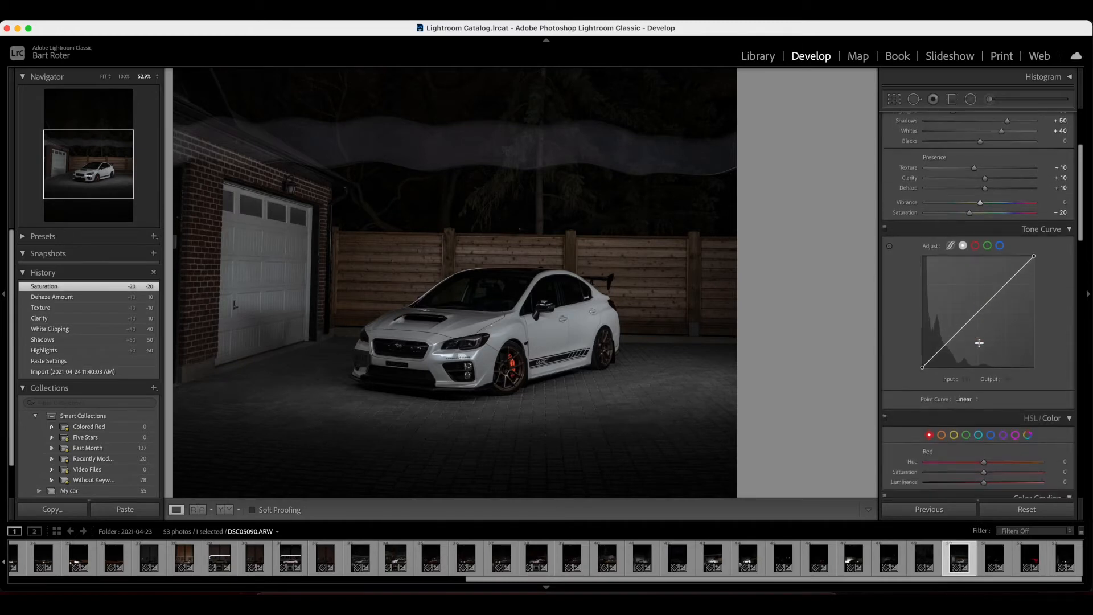
scroll(980, 368, down, 2)
drag(984, 405, 983, 404)
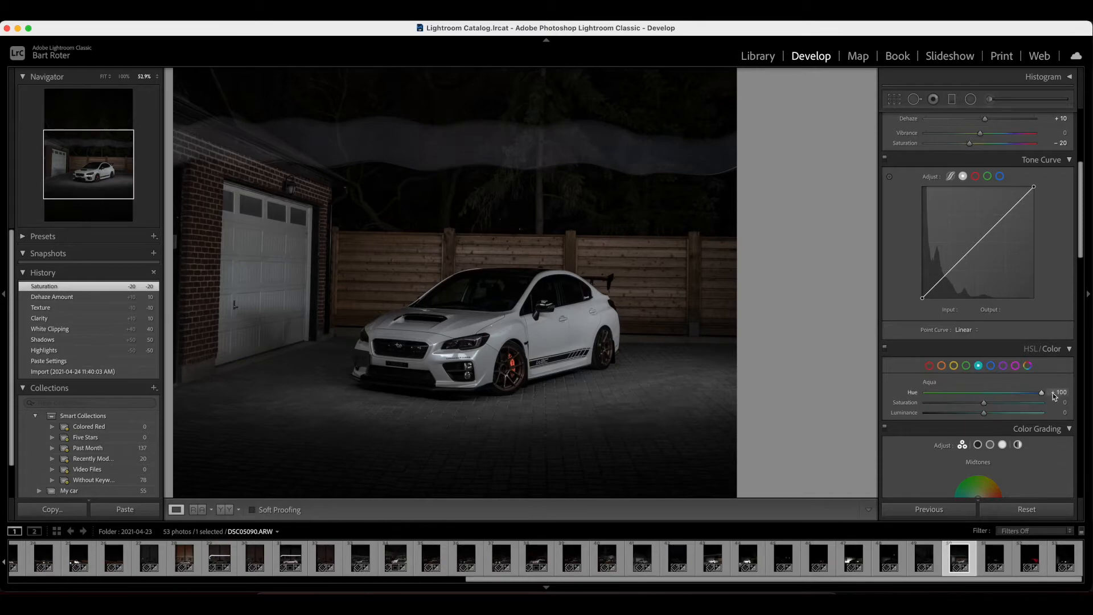
scroll(980, 392, down, 4)
scroll(537, 342, up, 5)
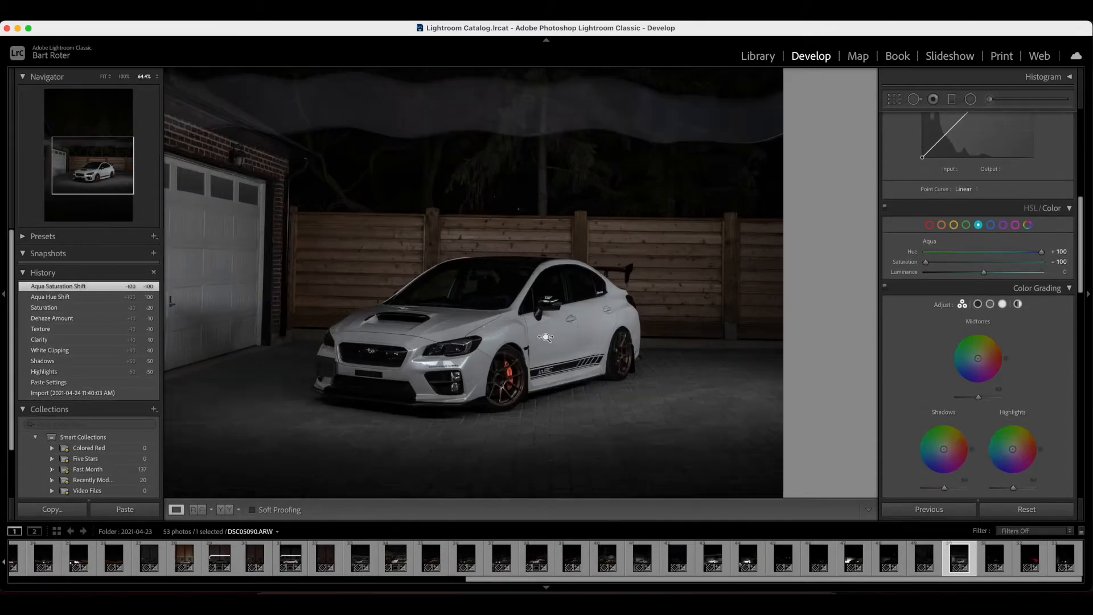
scroll(531, 341, down, 5)
scroll(987, 348, up, 5)
scroll(986, 348, up, 3)
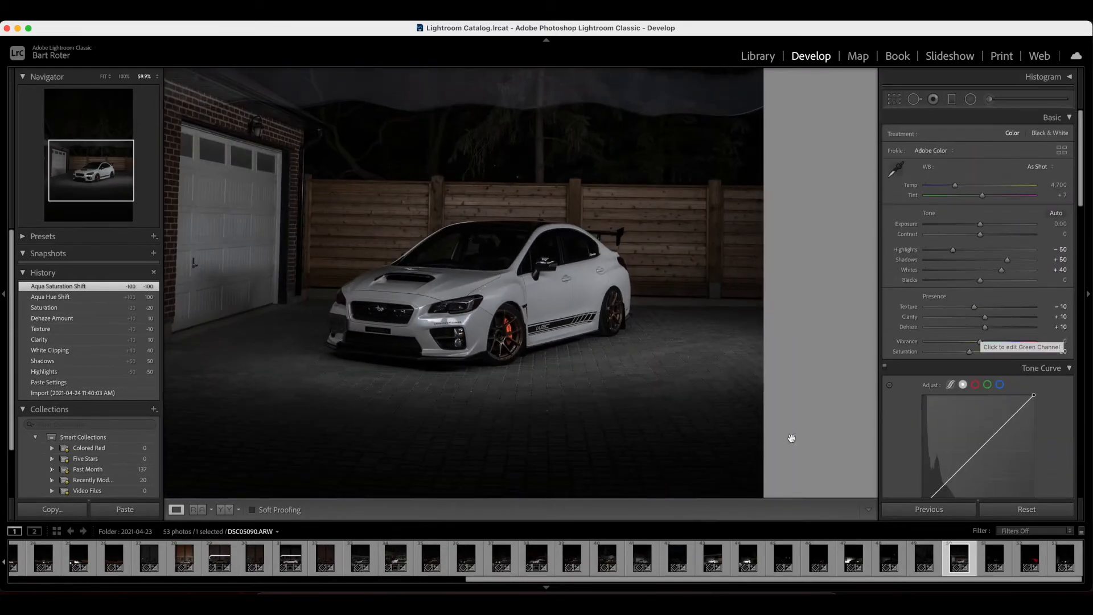
scroll(592, 393, down, 5)
drag(981, 226, 979, 226)
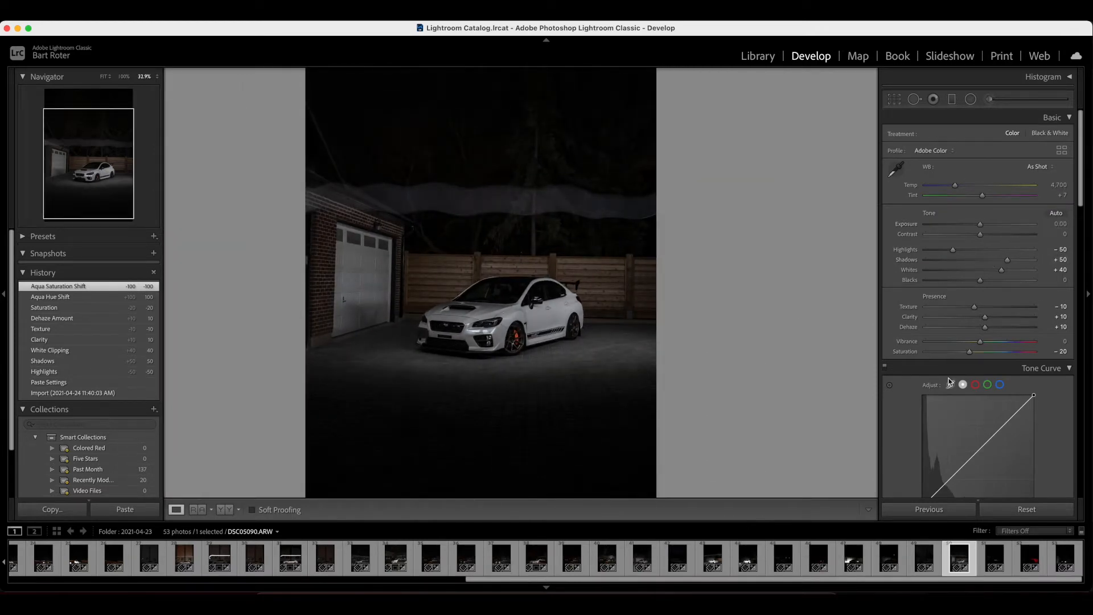
On the car interior photo DSC05092.ARW, set Highlights to -40, Shadows to +40, Blacks to -5 and Saturation to -20.
click(994, 556)
click(558, 284)
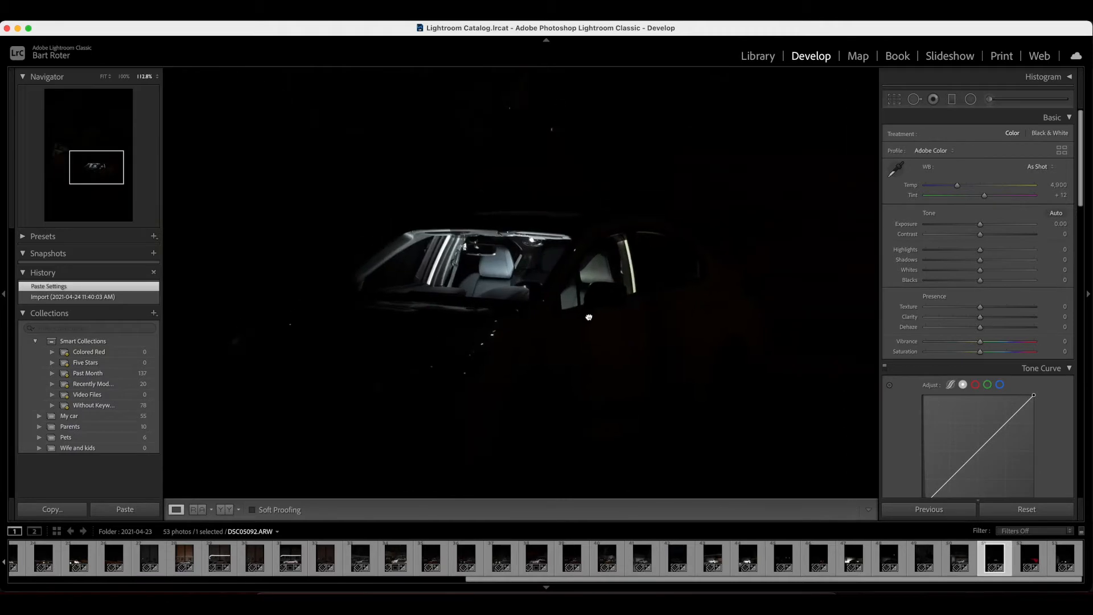
drag(980, 250, 966, 251)
drag(979, 260, 977, 284)
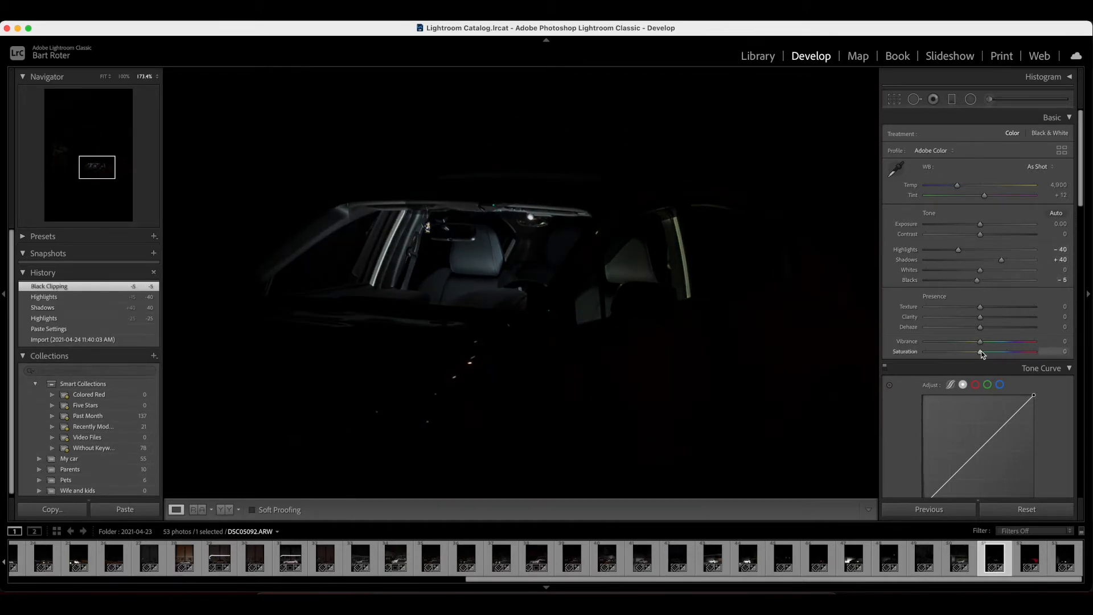
drag(980, 350, 885, 355)
Lower the yellow, orange, red, magenta and purple saturation of the interior photo to -100.
scroll(982, 322, down, 8)
click(941, 316)
click(929, 317)
drag(978, 349, 903, 361)
click(953, 317)
click(1015, 317)
drag(984, 354, 911, 354)
click(1002, 317)
Compare the interior photo with and without its HSL color adjustments.
click(885, 300)
click(885, 300)
click(885, 300)
click(885, 300)
Reset the purple, yellow, orange and red saturation to 0 and set the white balance temperature to 4,141.
double_click(926, 354)
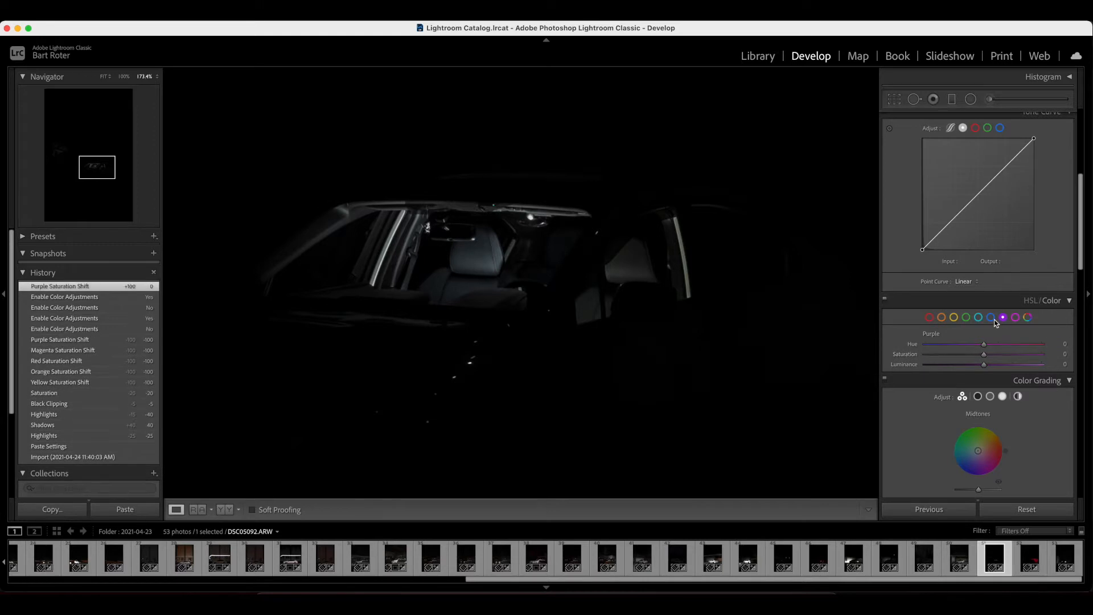
click(978, 317)
double_click(925, 355)
click(942, 317)
double_click(924, 354)
click(929, 317)
double_click(924, 354)
scroll(945, 285, up, 8)
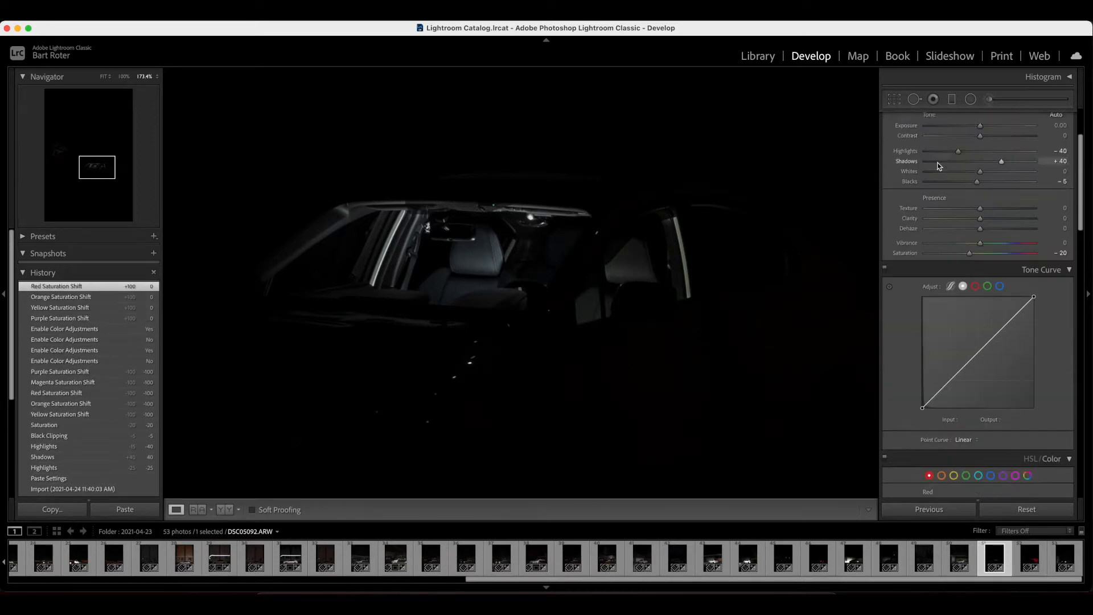
drag(957, 185, 948, 188)
Try different Highlights levels on the red-lit photo DSC05093.ARW and return Highlights to 0.
key(Right)
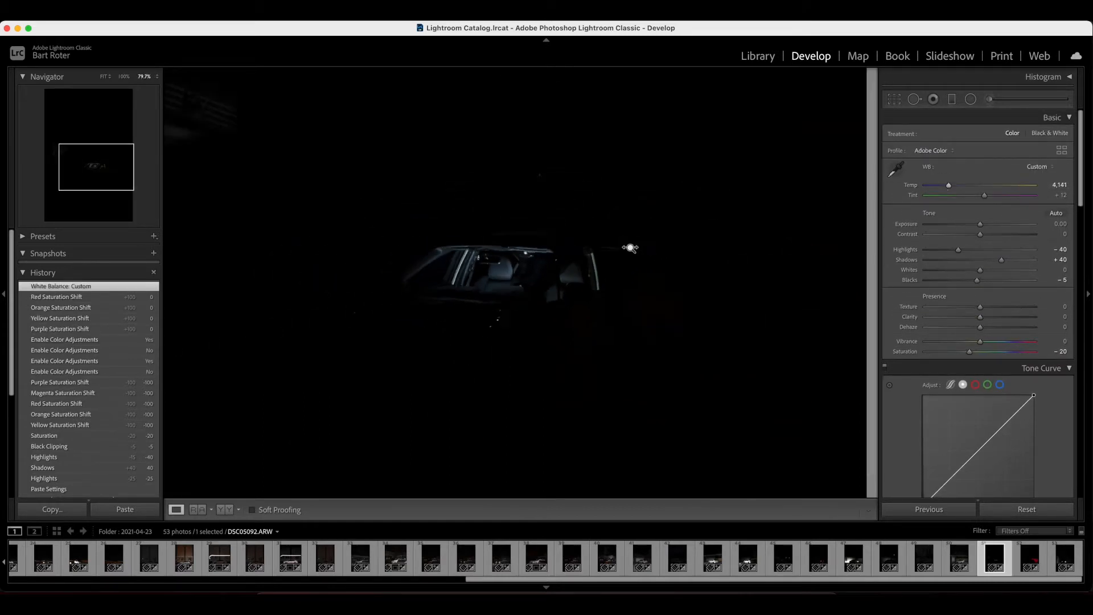
drag(683, 324, 625, 314)
drag(979, 251, 991, 253)
drag(991, 253, 978, 230)
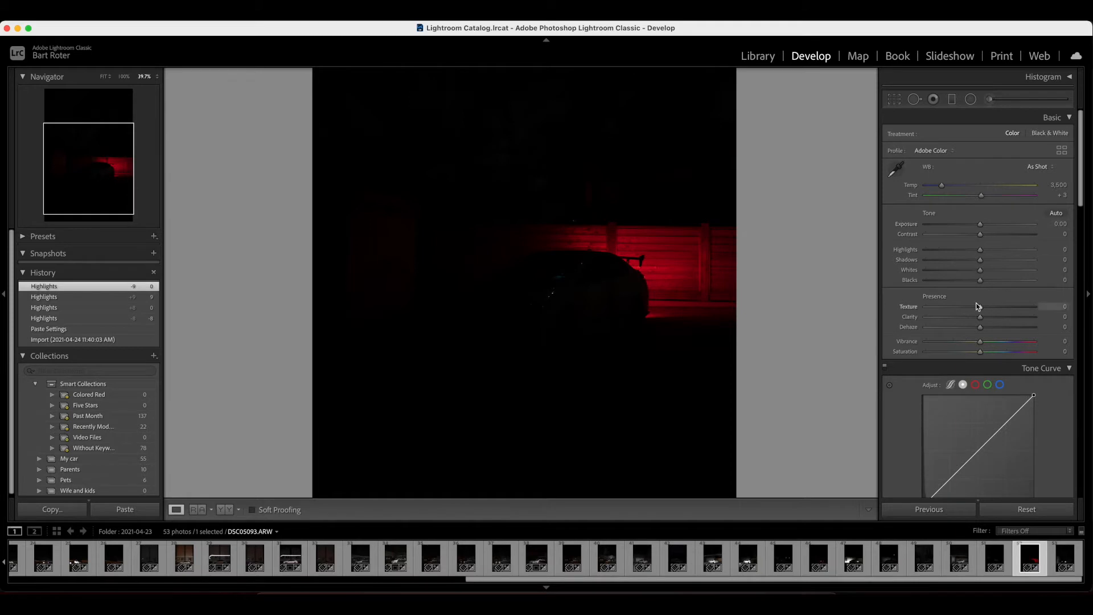
On the headlight photo DSC05094.ARW, set Highlights to -45, Shadows to +25, Clarity to +30 and Texture to -10.
click(1055, 558)
mouse_move(980, 253)
mouse_down()
mouse_move(949, 251)
mouse_move(999, 260)
mouse_move(944, 271)
mouse_move(979, 271)
mouse_up()
double_click(979, 271)
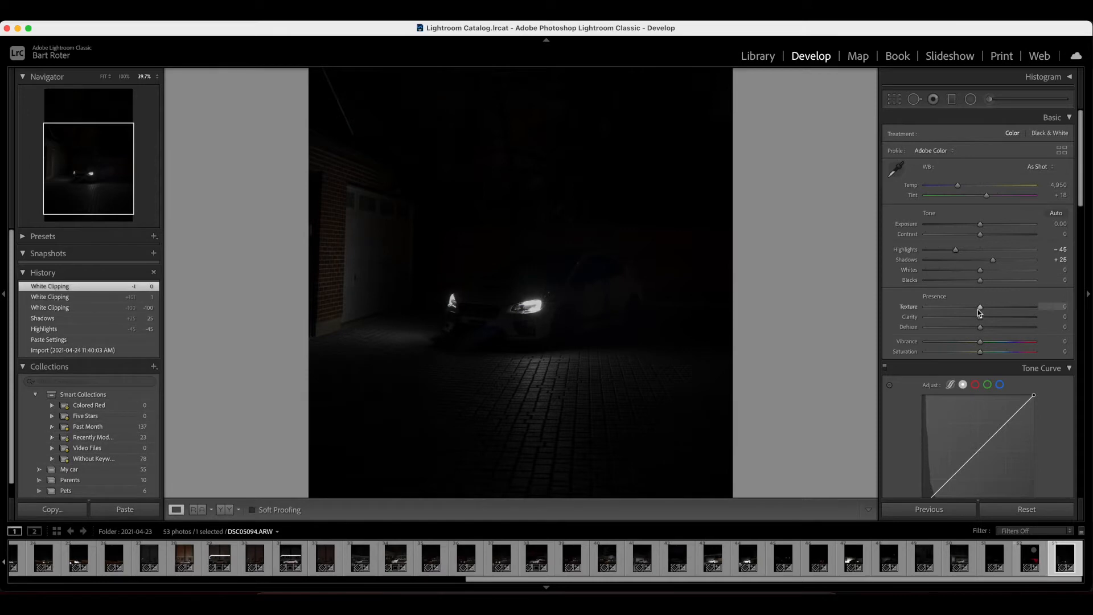
mouse_move(980, 316)
mouse_down()
mouse_move(1002, 318)
mouse_move(968, 306)
mouse_up()
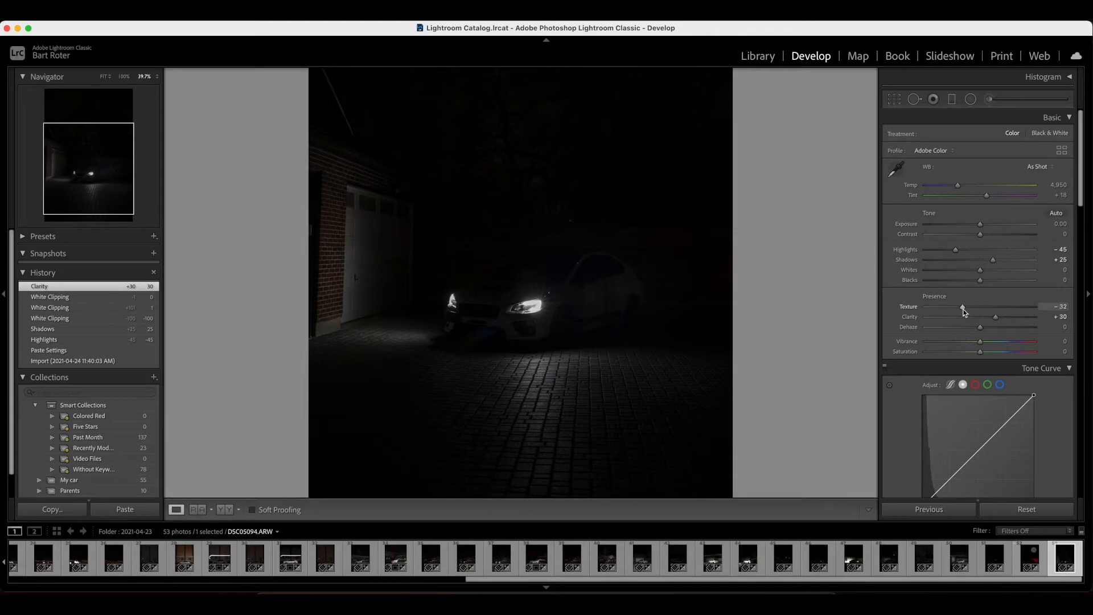
drag(975, 310, 974, 308)
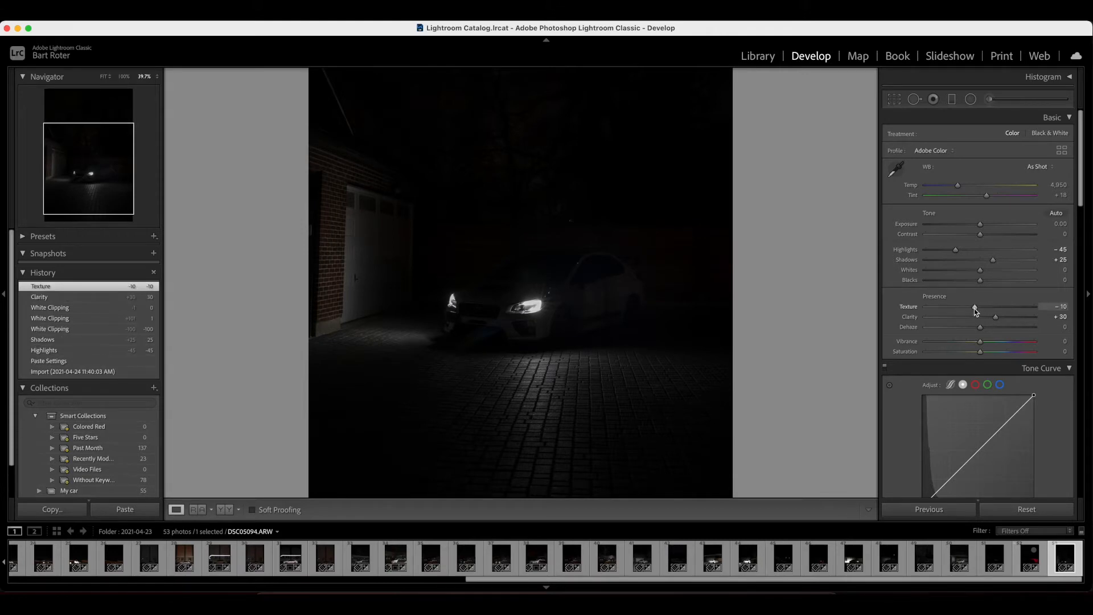
Set the headlight photo's white balance temperature to 4,739 and its Saturation to -20.
drag(957, 186, 955, 187)
key(super+z)
drag(945, 226, 945, 226)
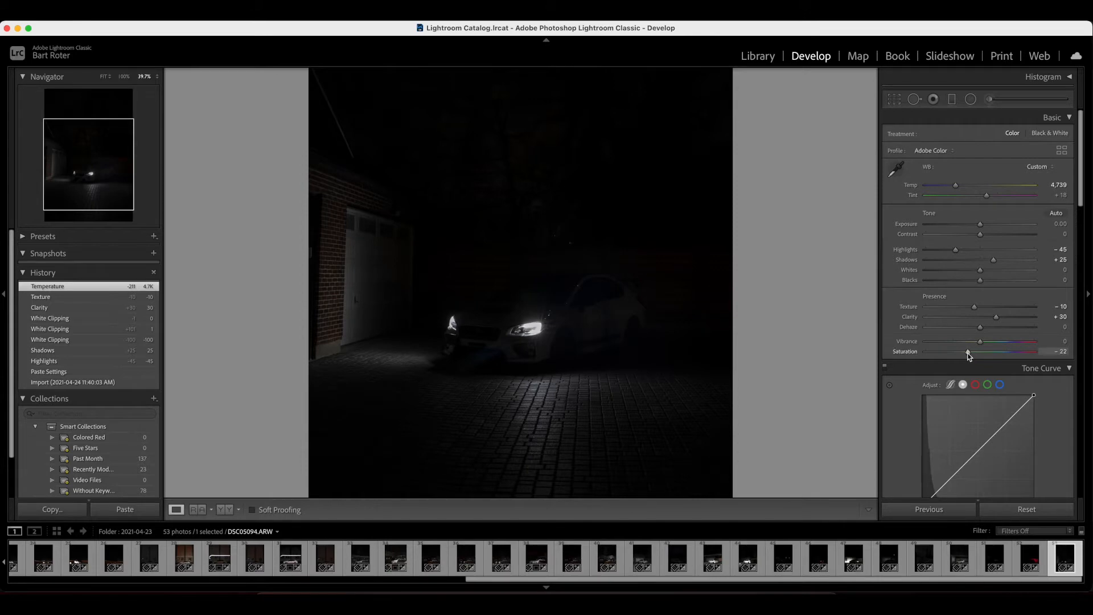
drag(967, 354, 968, 354)
Check the yellow, orange and red color settings of DSC05090.ARW and go back to DSC05094.ARW.
click(959, 558)
scroll(928, 364, down, 5)
click(951, 380)
click(941, 381)
click(928, 380)
scroll(953, 382, up, 5)
click(1063, 557)
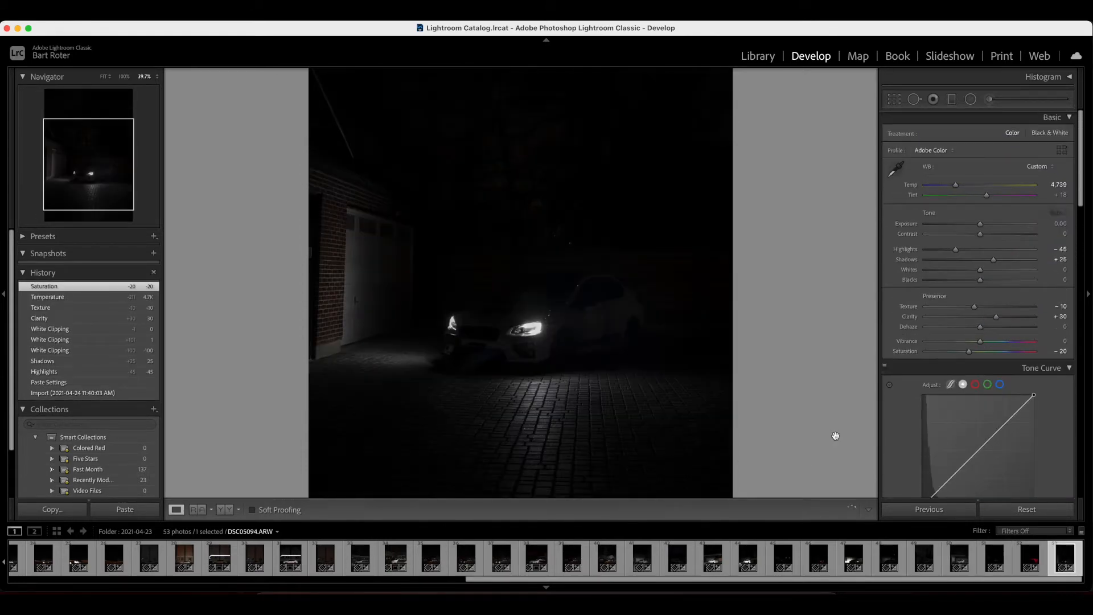
Set the Exposure of DSC05088.ARW to +0.25.
click(923, 558)
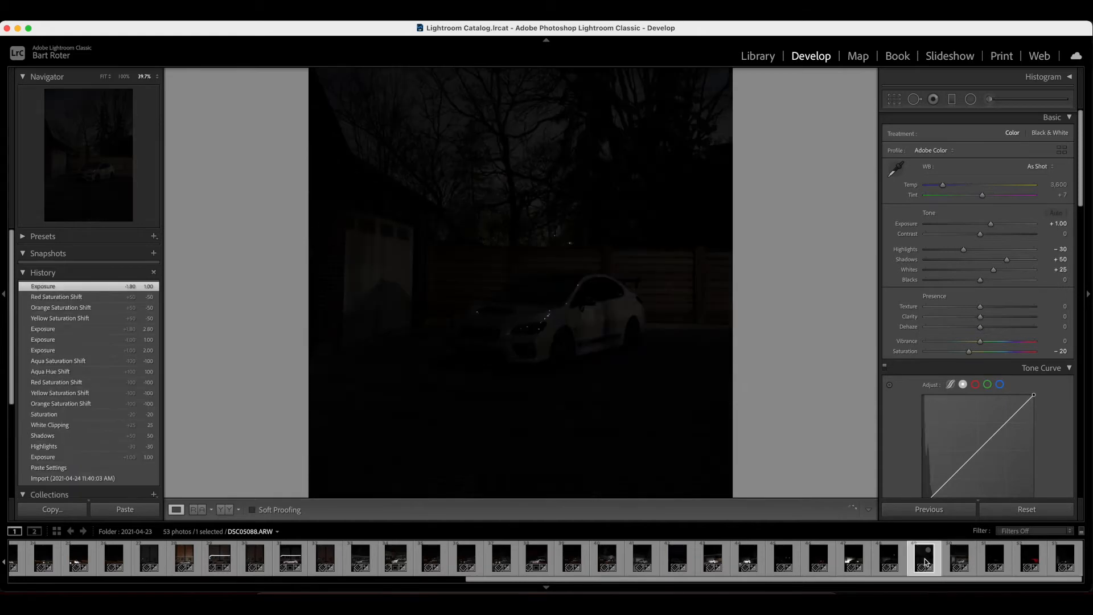
click(990, 224)
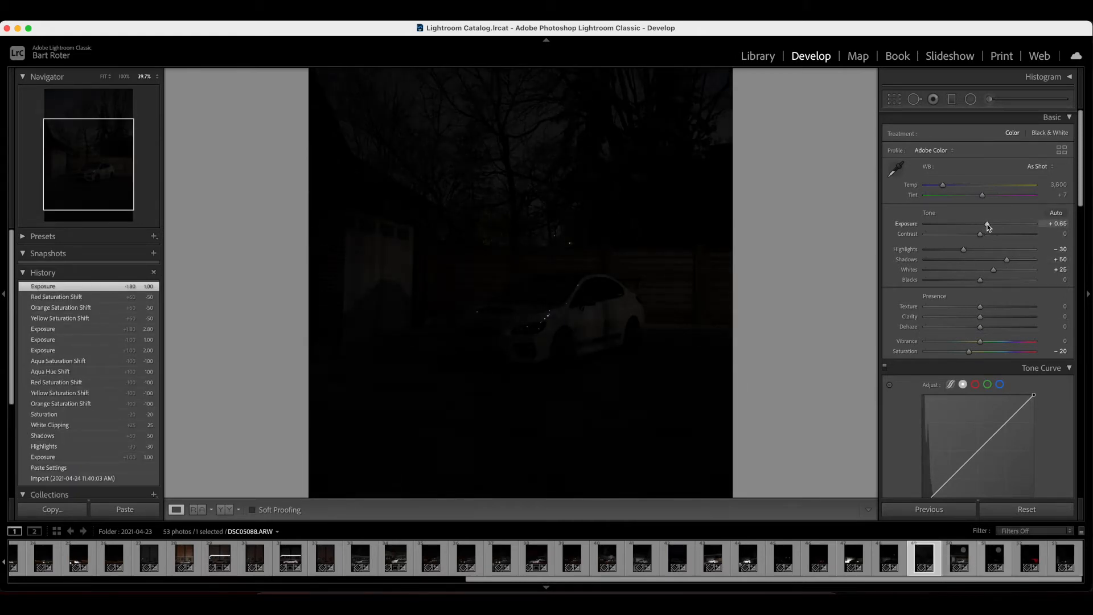
drag(984, 227, 983, 225)
Select the five photos from DSC05088.ARW to DSC05094.ARW and open them as layers in Photoshop.
shift+click(1063, 558)
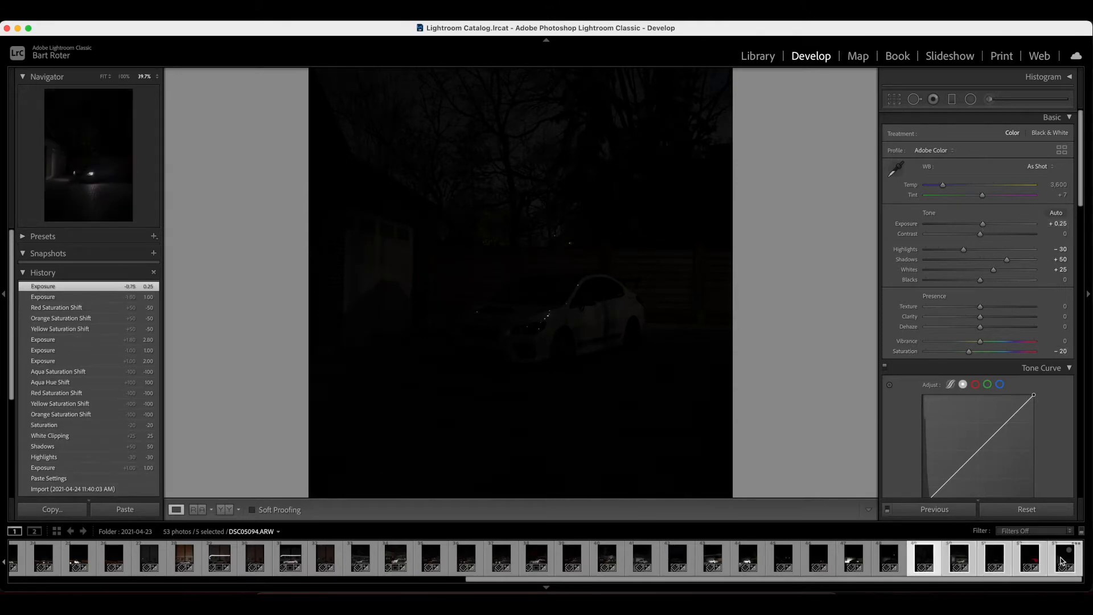
right_click(969, 561)
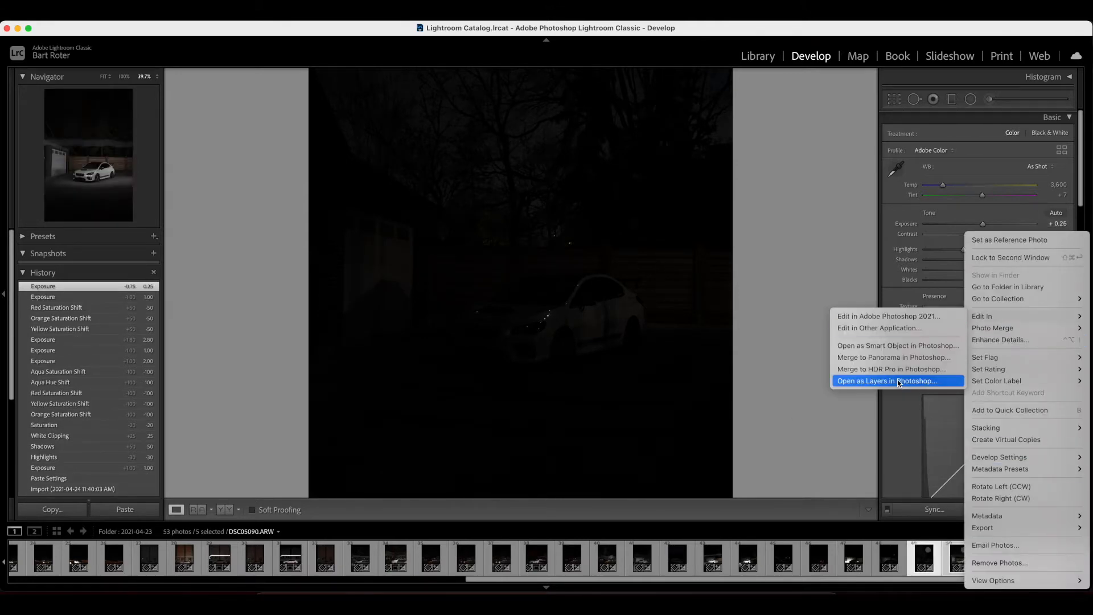
click(882, 381)
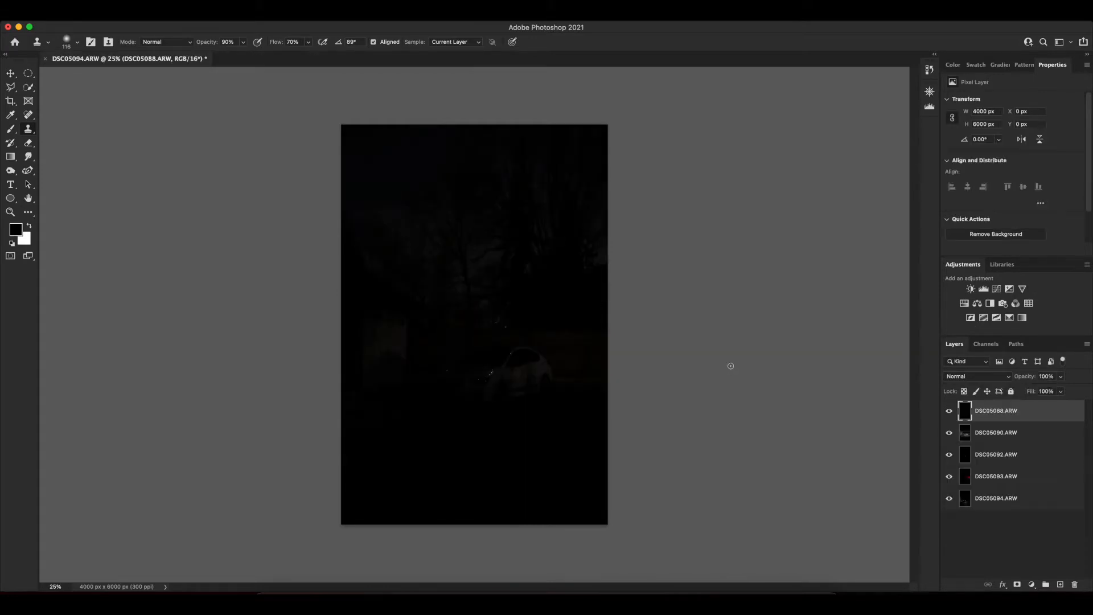
Select all five layers from DSC05088.ARW to DSC05094.ARW and auto-align them.
shift+click(1052, 499)
click(106, 10)
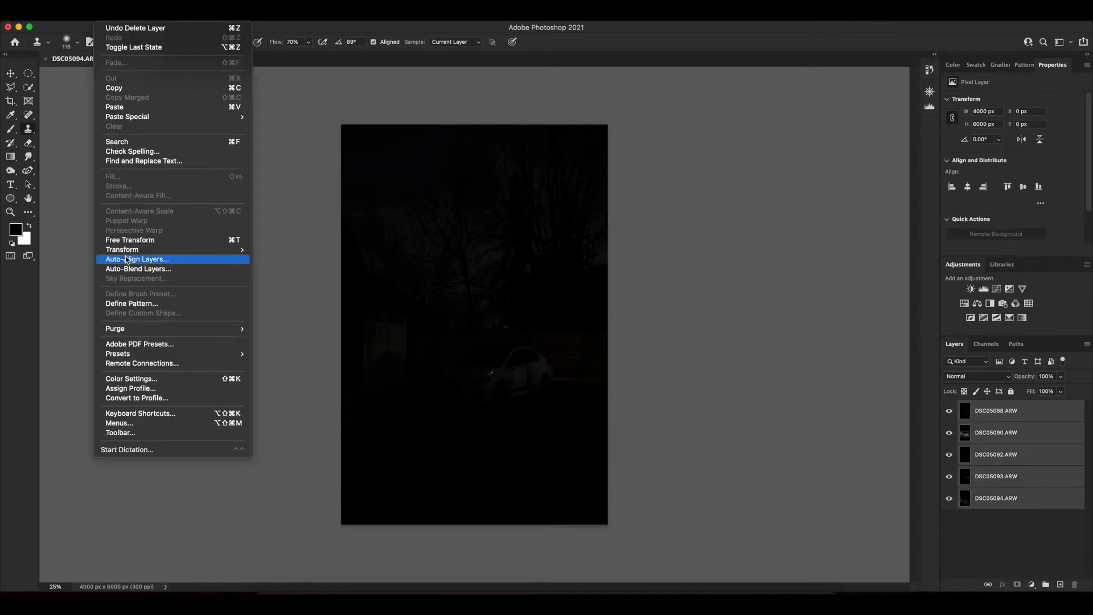
click(126, 255)
key(Return)
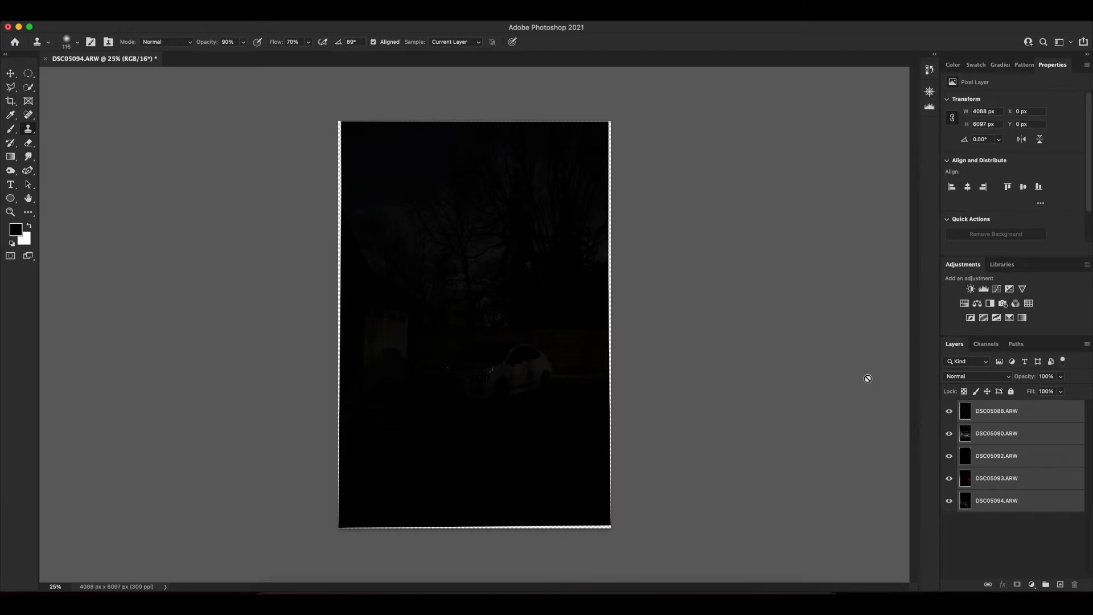
Reverse the layer order so DSC05088.ARW is at the bottom, and hide layers DSC05092.ARW, DSC05093.ARW and DSC05094.ARW.
click(993, 406)
drag(1031, 414, 1014, 471)
drag(1009, 413, 1010, 449)
click(949, 411)
click(949, 433)
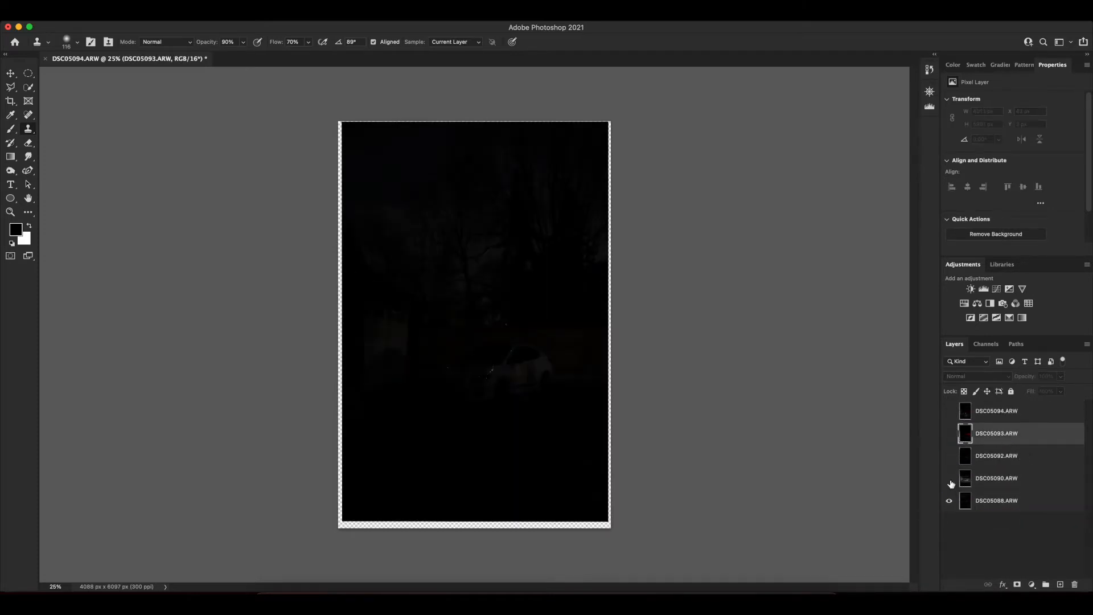
click(948, 455)
Set the blend mode of layer DSC05090.ARW to Lighten.
click(1017, 478)
click(1009, 376)
click(968, 456)
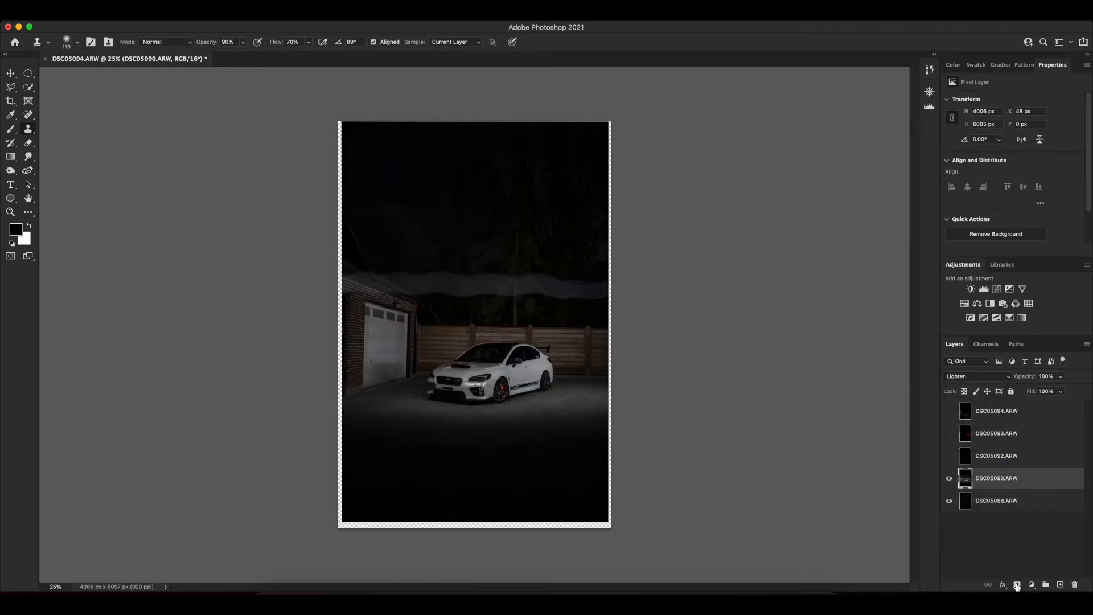
Add a black layer mask to DSC05090.ARW, brush the car back in with white, and compare with the mask disabled.
click(1017, 585)
key(super+i)
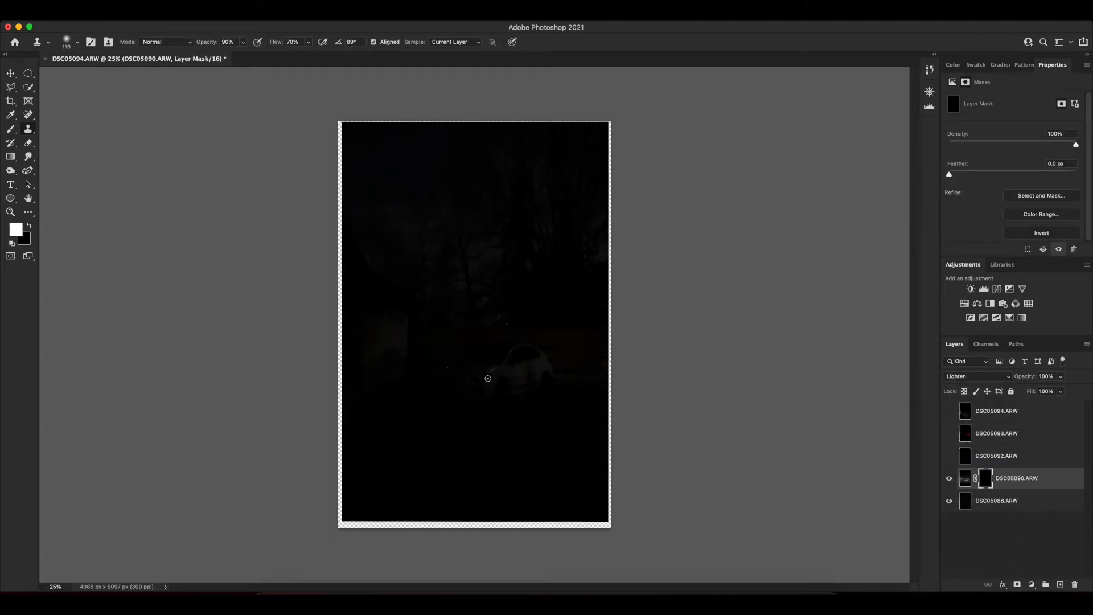
scroll(504, 378, up, 4)
click(15, 129)
key(bracketright)
key(bracketright)
key(bracketright)
key(bracketright)
mouse_move(571, 339)
mouse_down()
mouse_move(499, 320)
mouse_move(447, 333)
mouse_move(490, 367)
mouse_move(596, 348)
mouse_move(598, 384)
mouse_move(470, 407)
mouse_move(507, 383)
mouse_move(430, 411)
mouse_move(303, 402)
mouse_move(423, 338)
mouse_move(526, 315)
mouse_move(600, 330)
mouse_move(602, 315)
mouse_move(537, 397)
mouse_move(403, 343)
mouse_up()
scroll(493, 432, down, 3)
scroll(494, 429, up, 3)
mouse_move(632, 326)
mouse_down()
mouse_move(471, 366)
mouse_move(302, 344)
mouse_move(632, 348)
mouse_move(331, 373)
mouse_up()
scroll(330, 373, down, 3)
scroll(480, 398, up, 3)
shift+click(985, 480)
shift+click(986, 479)
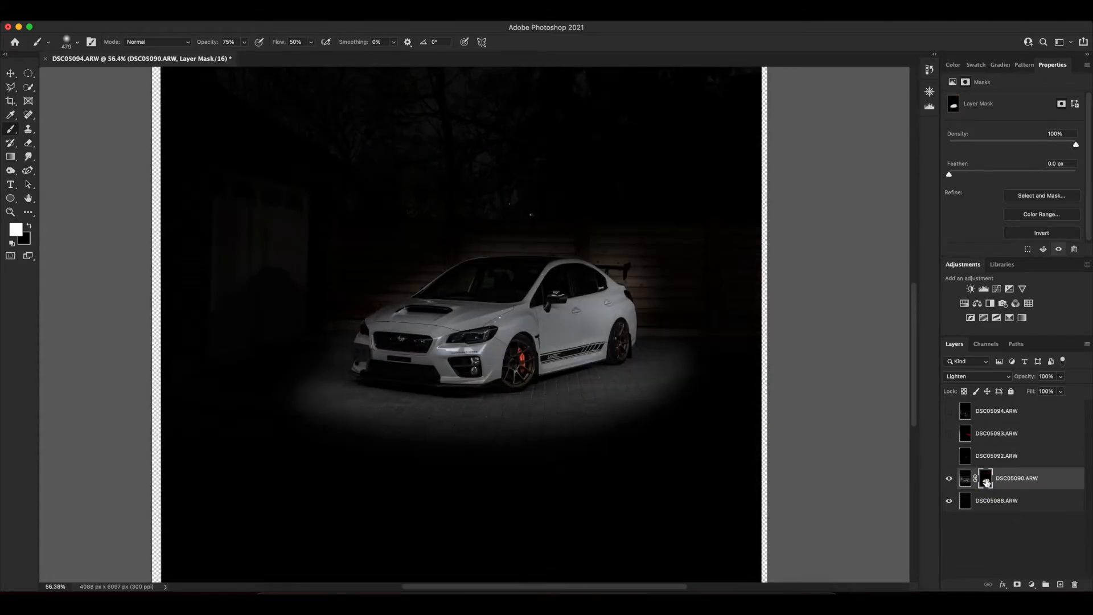
Delete the layer mask of DSC05090.ARW.
scroll(658, 317, up, 3)
scroll(659, 317, down, 2)
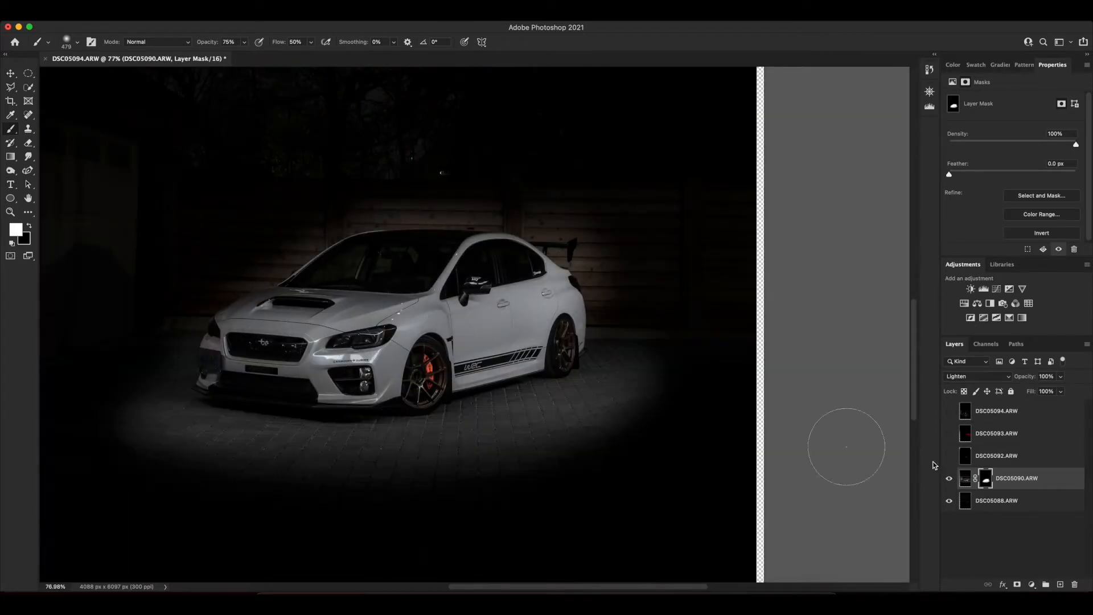
drag(986, 480, 1074, 584)
Start a Polygonal Lasso outline along the base of the fence, from beyond the photo's edge to the car's rear bumper.
key(l)
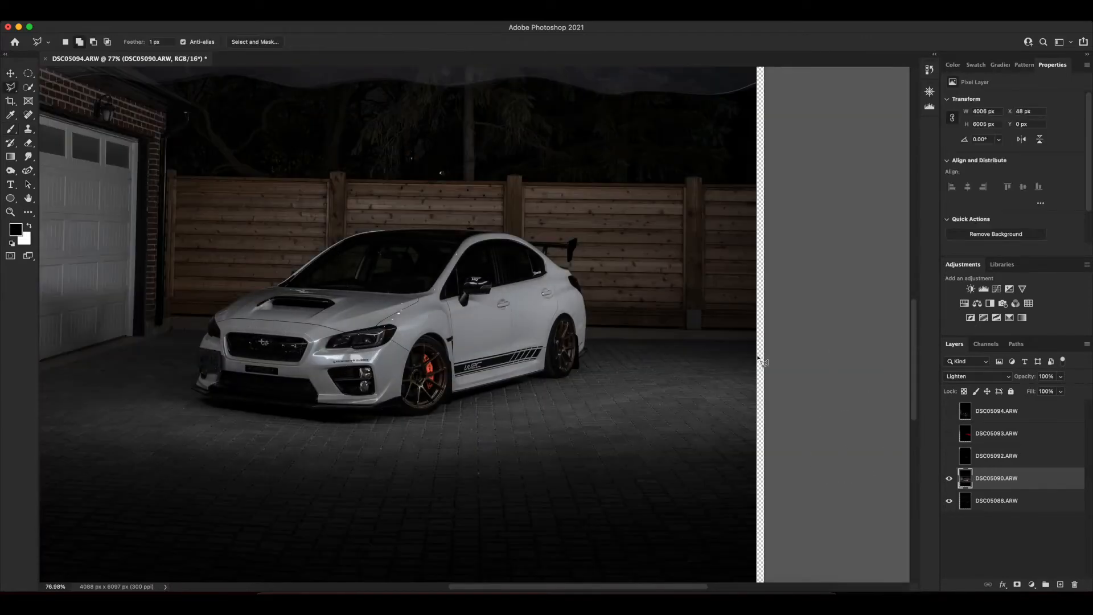
click(787, 340)
scroll(589, 341, up, 10)
key(BackSpace)
drag(734, 340, 154, 363)
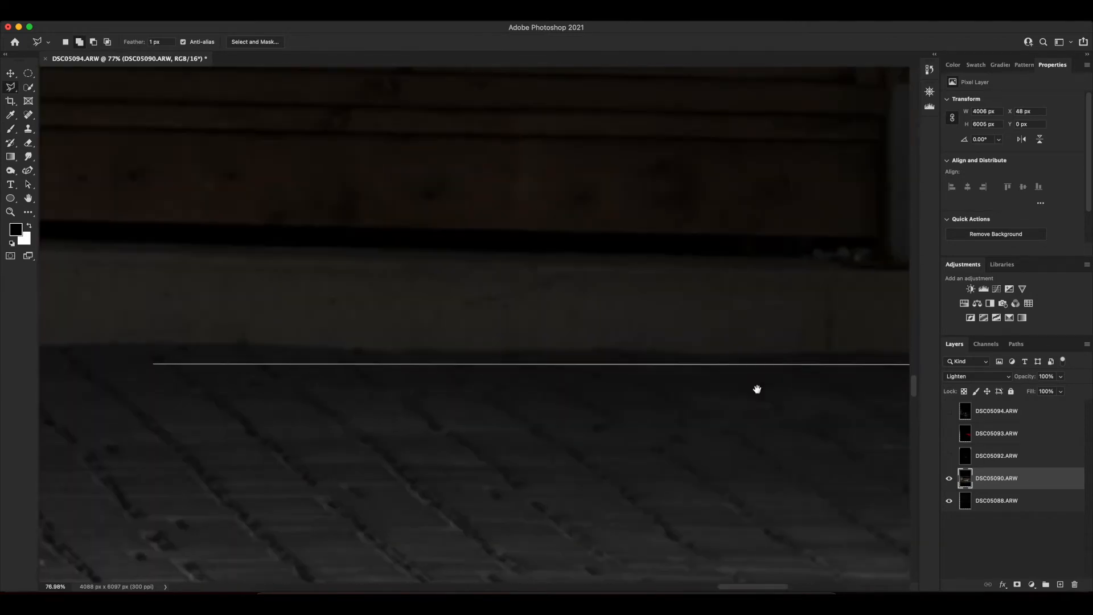
drag(756, 387, 529, 411)
scroll(732, 378, left, 10)
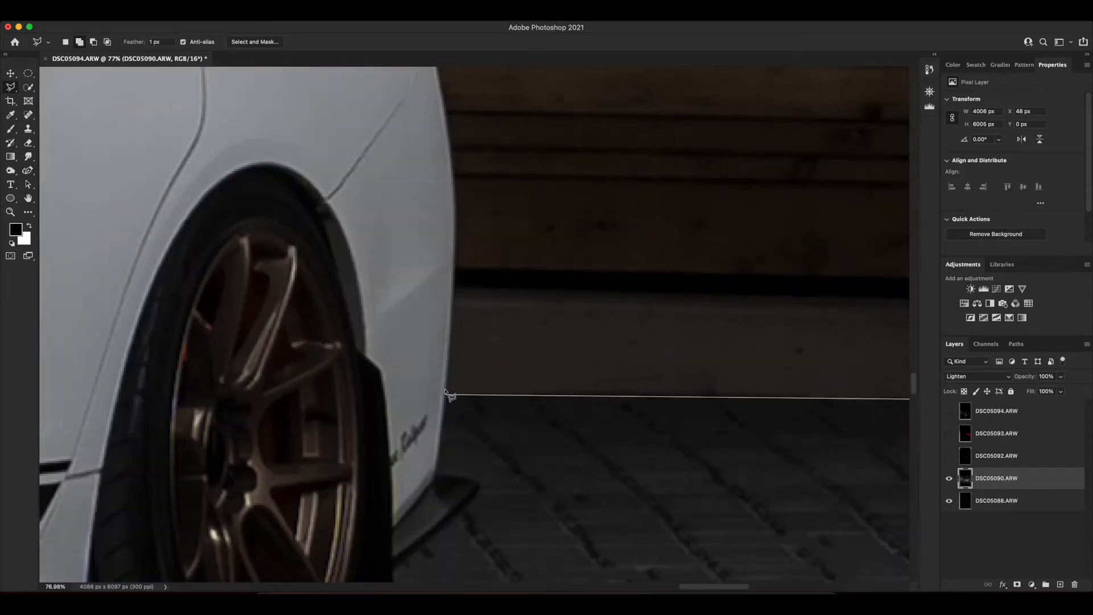
click(449, 394)
Continue the lasso outline up the car's rear fender and around the taillight.
scroll(459, 183, up, 5)
scroll(459, 183, left, 3)
click(589, 375)
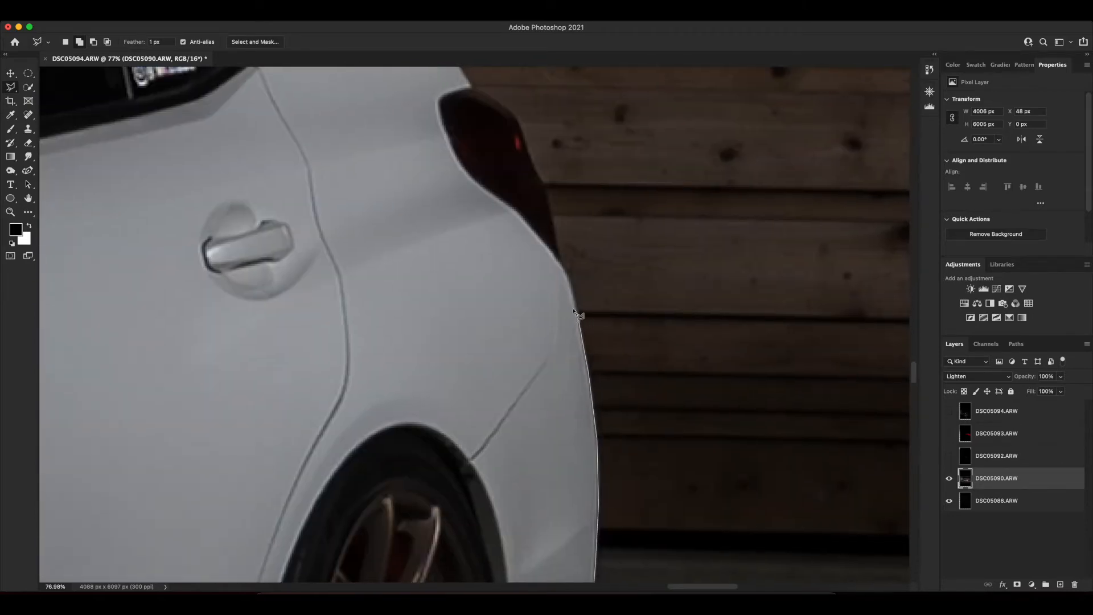
click(544, 183)
click(470, 86)
drag(520, 164, 660, 416)
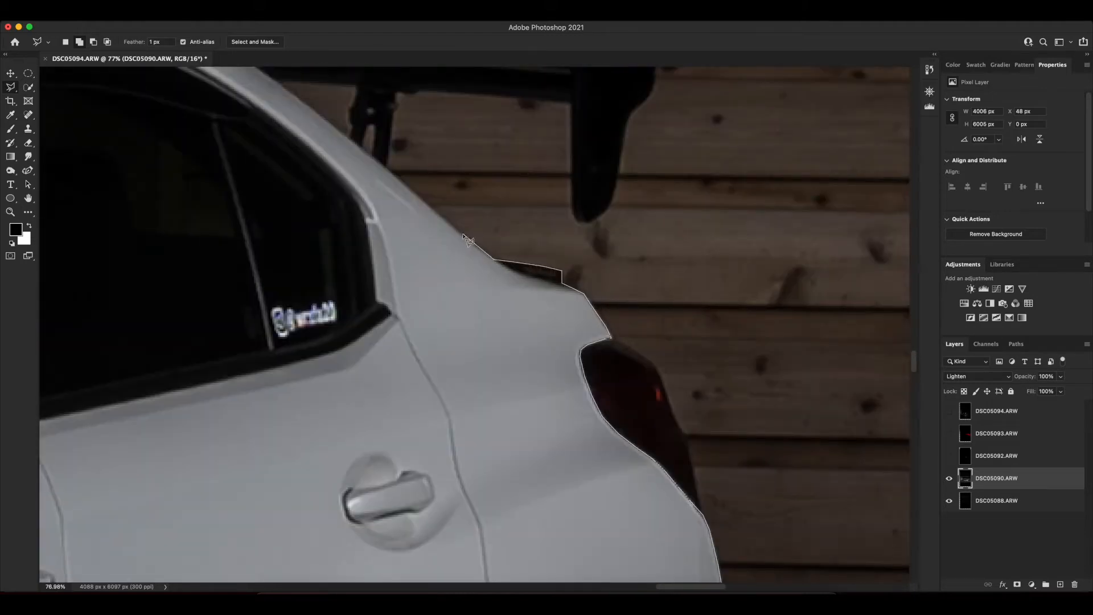
Trace the lasso outline along the trunk edge and around the rear wing to the roofline.
click(389, 168)
scroll(402, 227, up, 5)
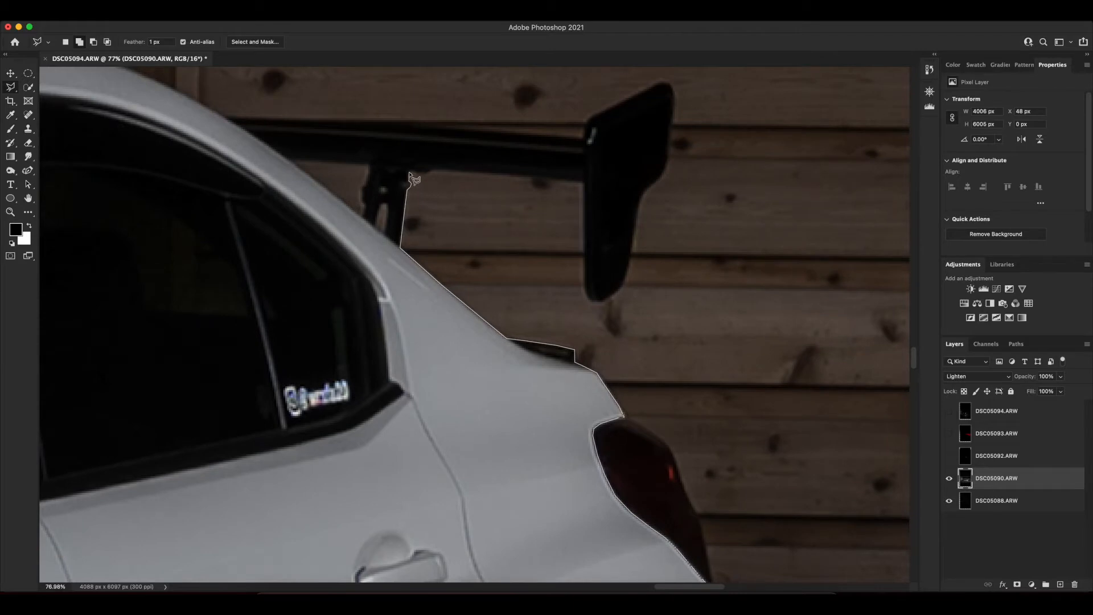
click(431, 172)
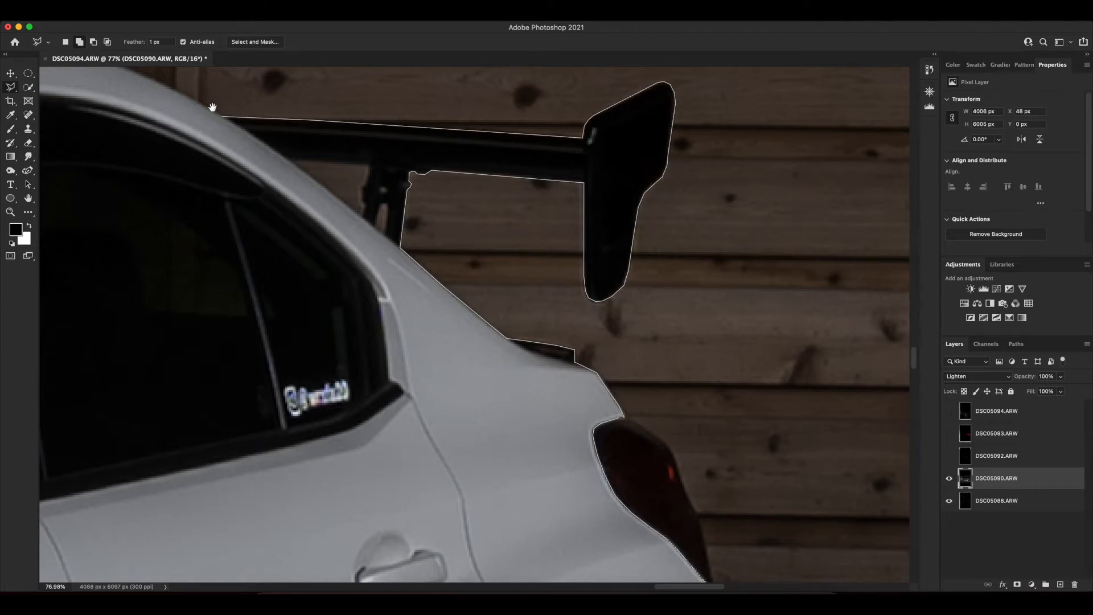
drag(212, 107, 639, 255)
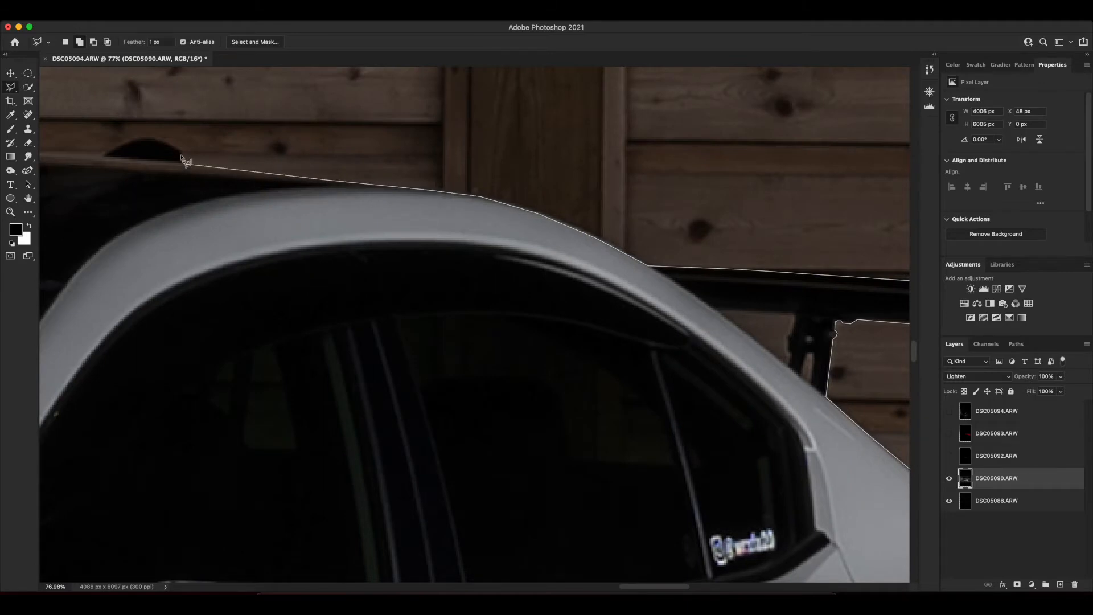
Continue the lasso outline over the roof, around the antenna fin and down the windshield pillar to the far mirror.
drag(185, 157, 605, 221)
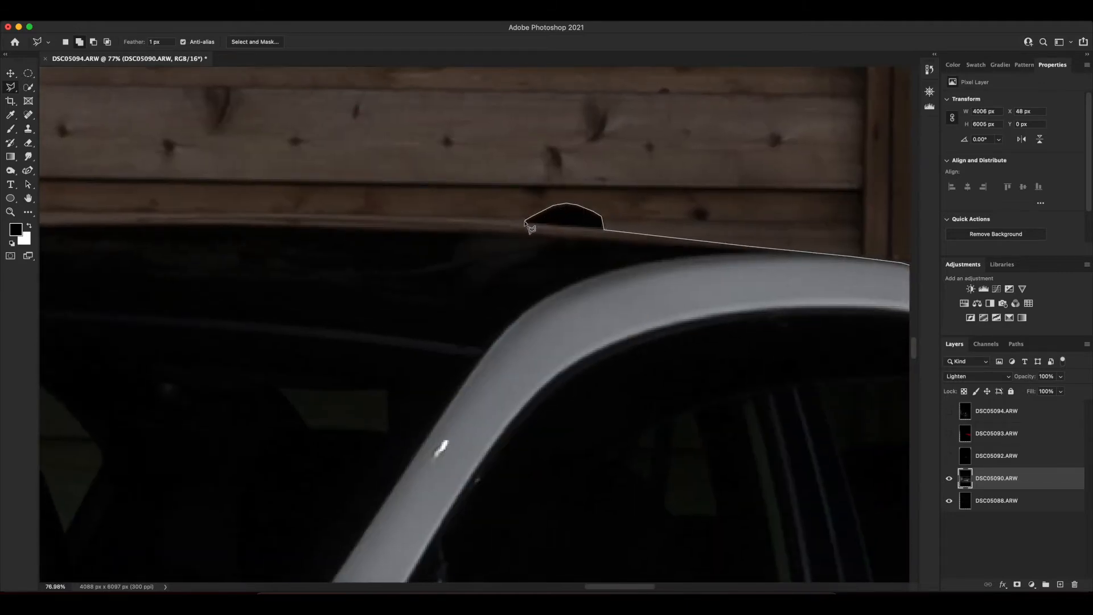
drag(238, 219, 749, 222)
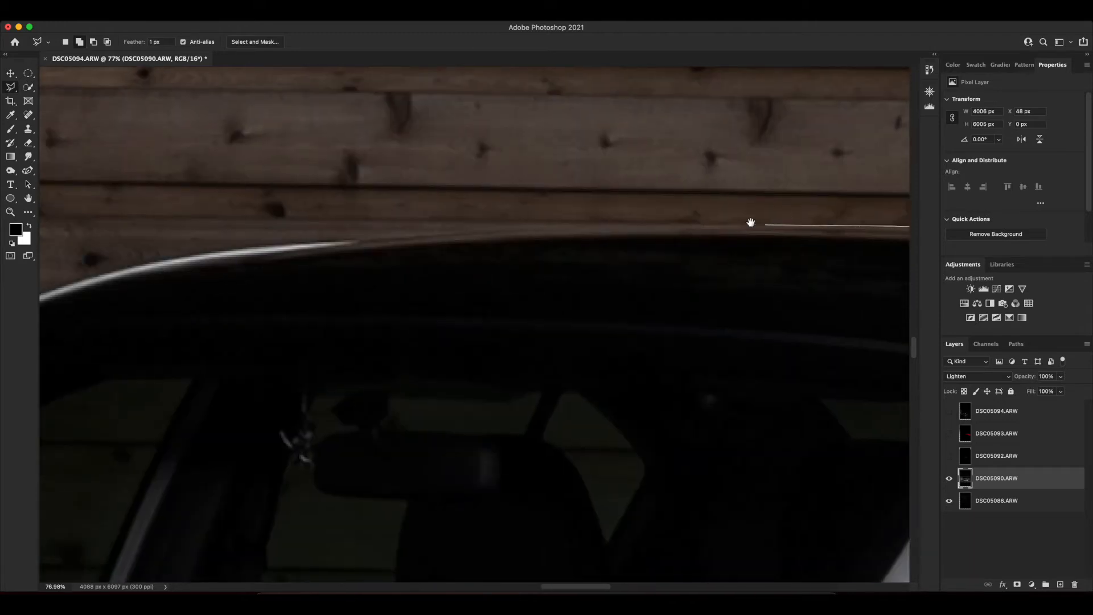
mouse_move(290, 246)
mouse_down()
mouse_move(481, 244)
mouse_move(470, 257)
mouse_up()
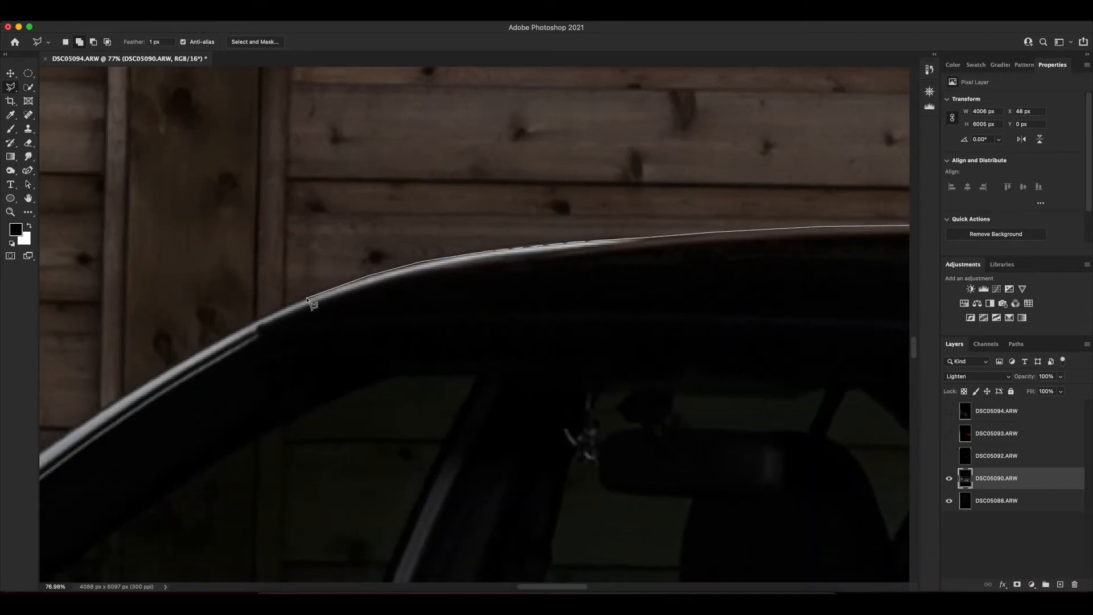
drag(288, 305, 693, 218)
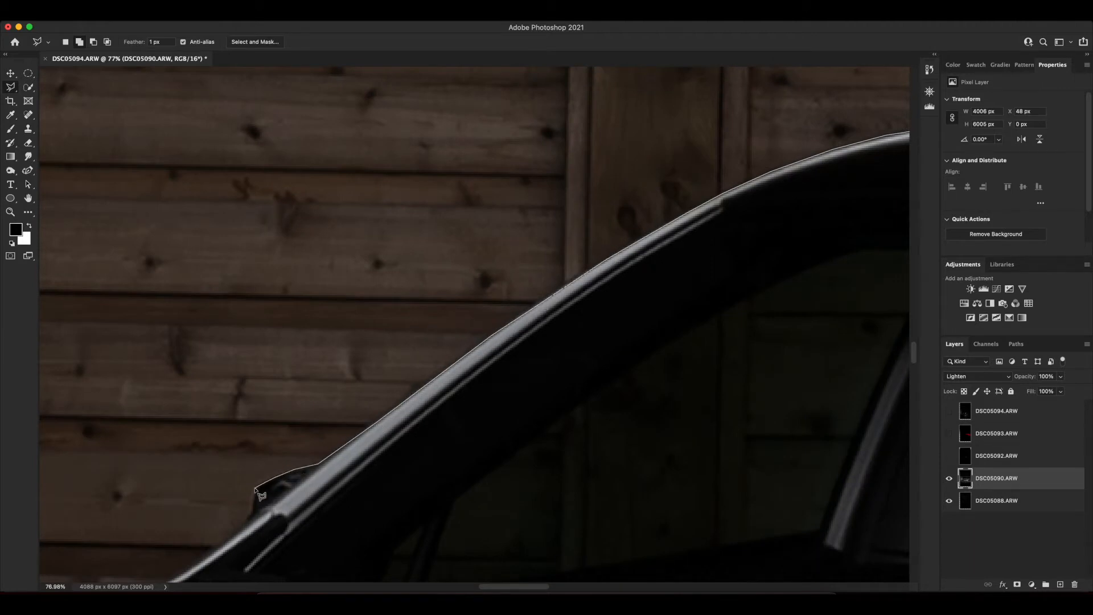
Continue the lasso outline along the far edge of the hood and around the far headlight.
drag(245, 532, 580, 246)
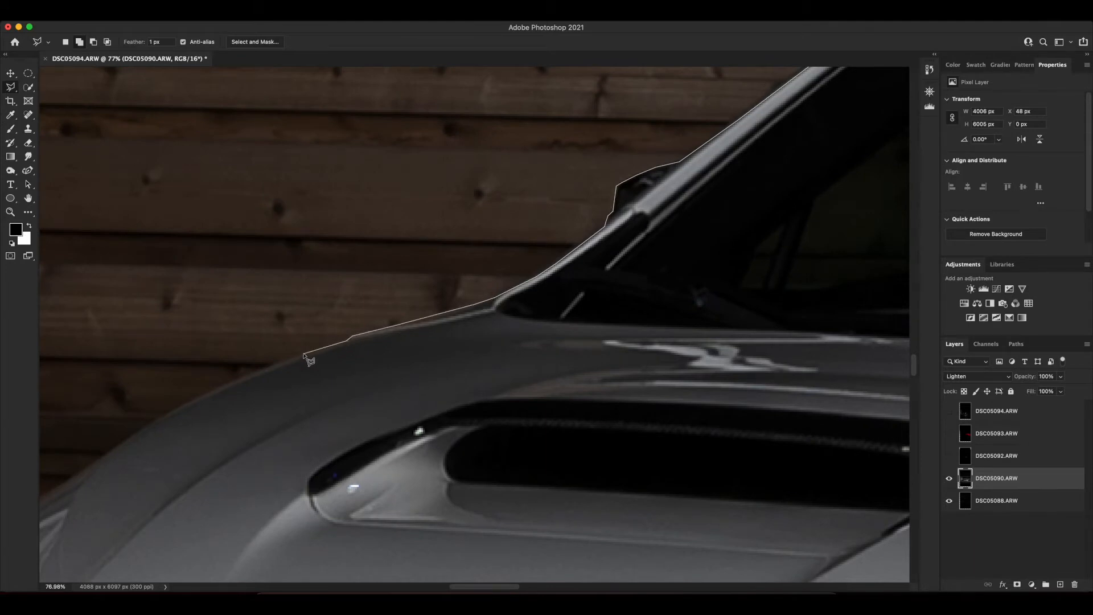
drag(204, 394, 669, 143)
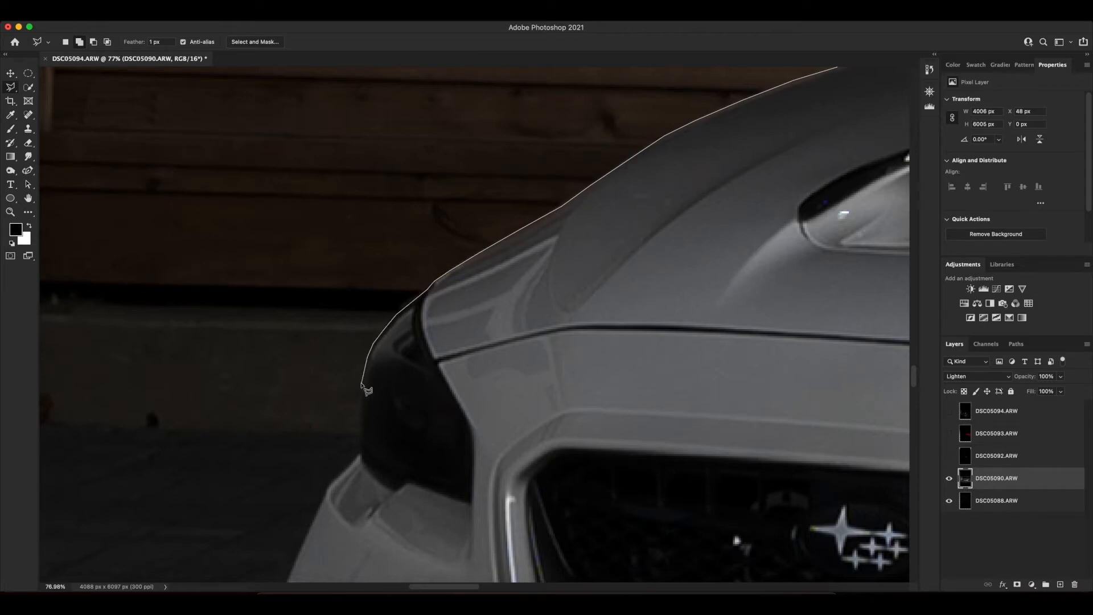
scroll(364, 428, down, 5)
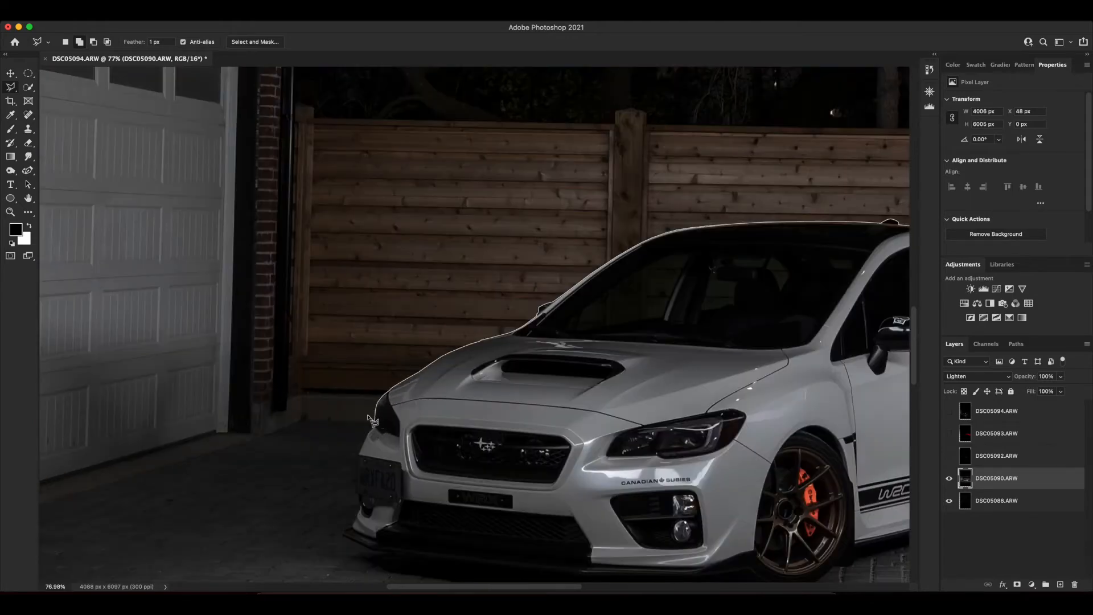
Trace the outline along the base of the garage and close the selection around the whole driveway.
scroll(371, 420, down, 5)
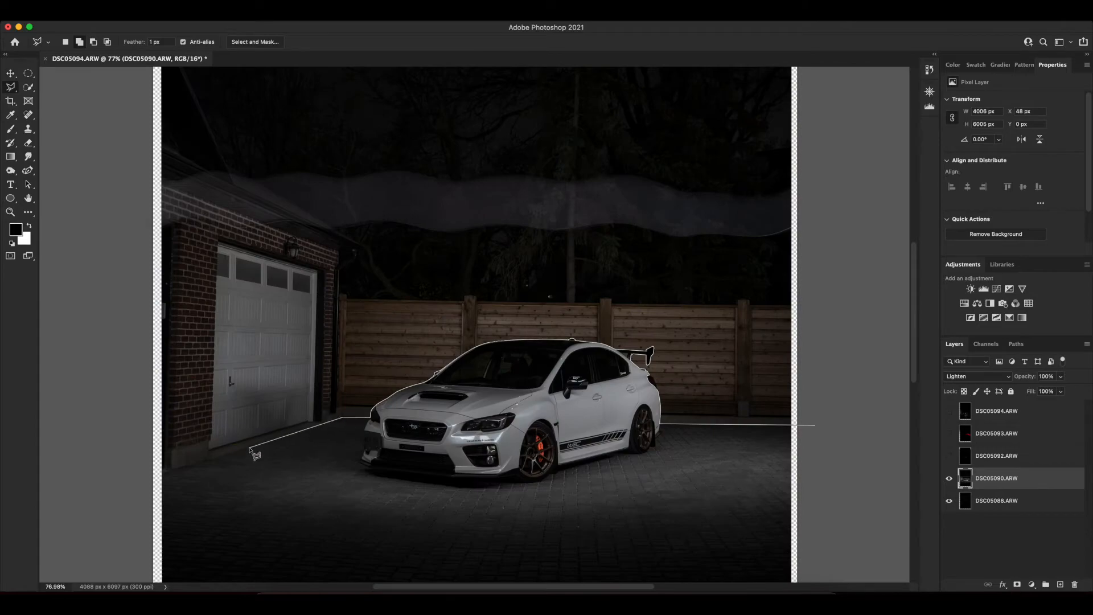
scroll(251, 447, down, 5)
scroll(337, 400, up, 5)
click(203, 487)
scroll(202, 487, down, 5)
click(348, 513)
double_click(610, 514)
Subtract the fence gaps beneath the rear wing and beside its bracket from the selection.
scroll(531, 346, up, 10)
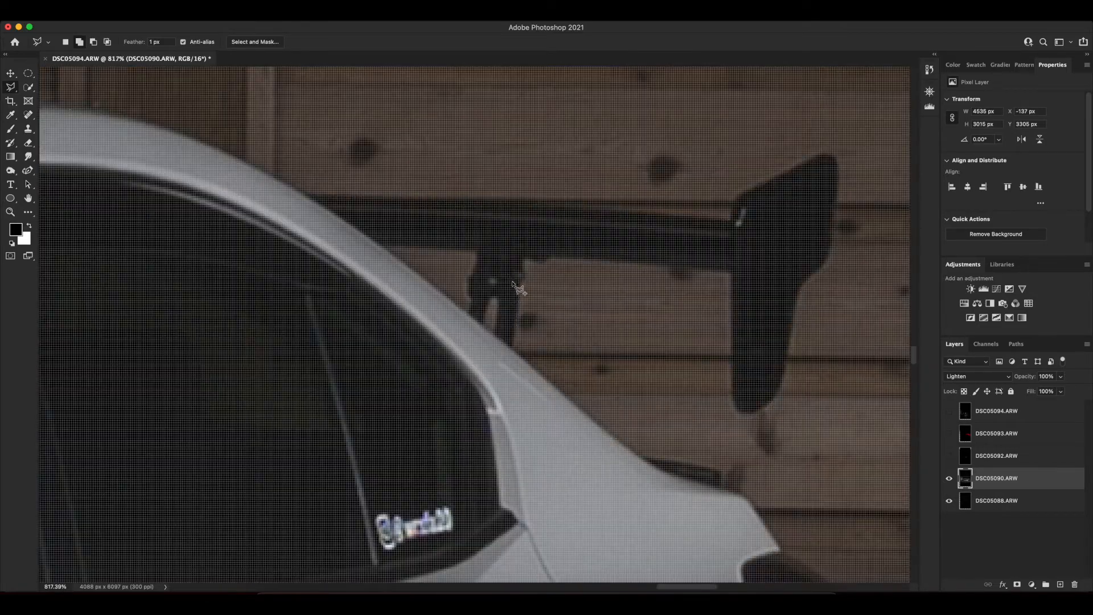
scroll(512, 283, down, 3)
click(93, 42)
click(488, 262)
click(429, 258)
click(484, 299)
click(485, 291)
click(484, 281)
click(487, 274)
click(489, 262)
click(501, 312)
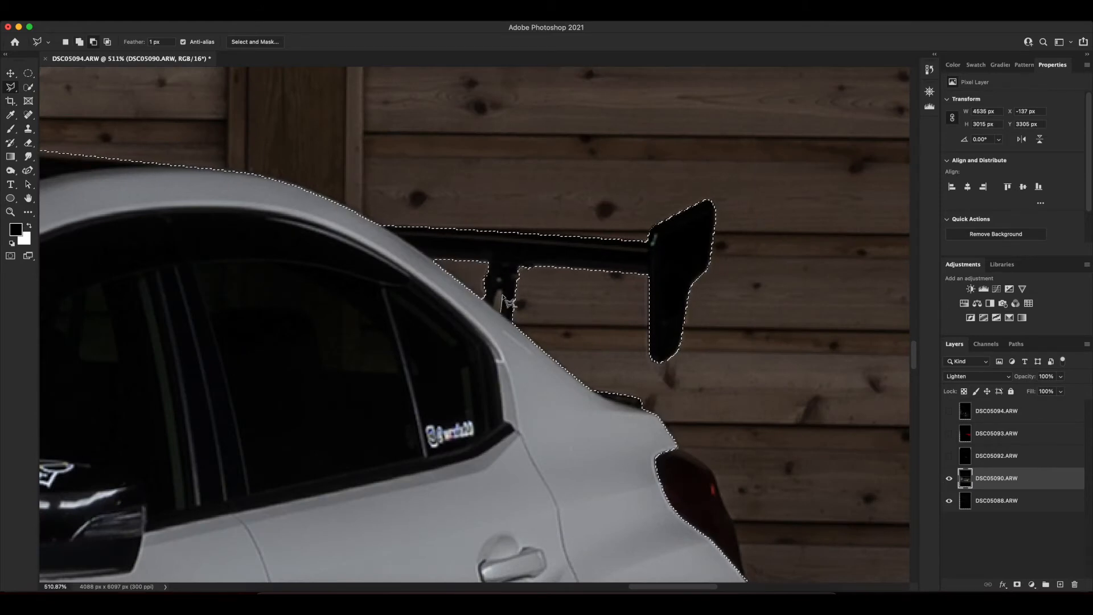
Return the lasso to adding mode, save the selection under the name "all", and deselect.
scroll(443, 312, down, 12)
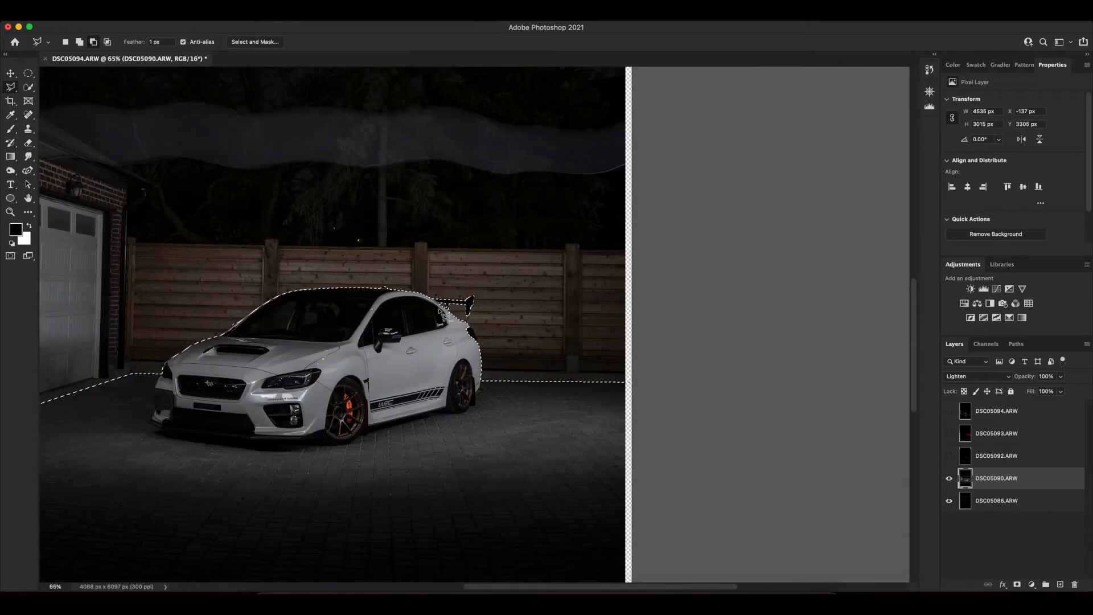
scroll(443, 314, left, 5)
click(80, 41)
click(212, 17)
click(240, 251)
text(all)
click(640, 265)
key(ctrl+d)
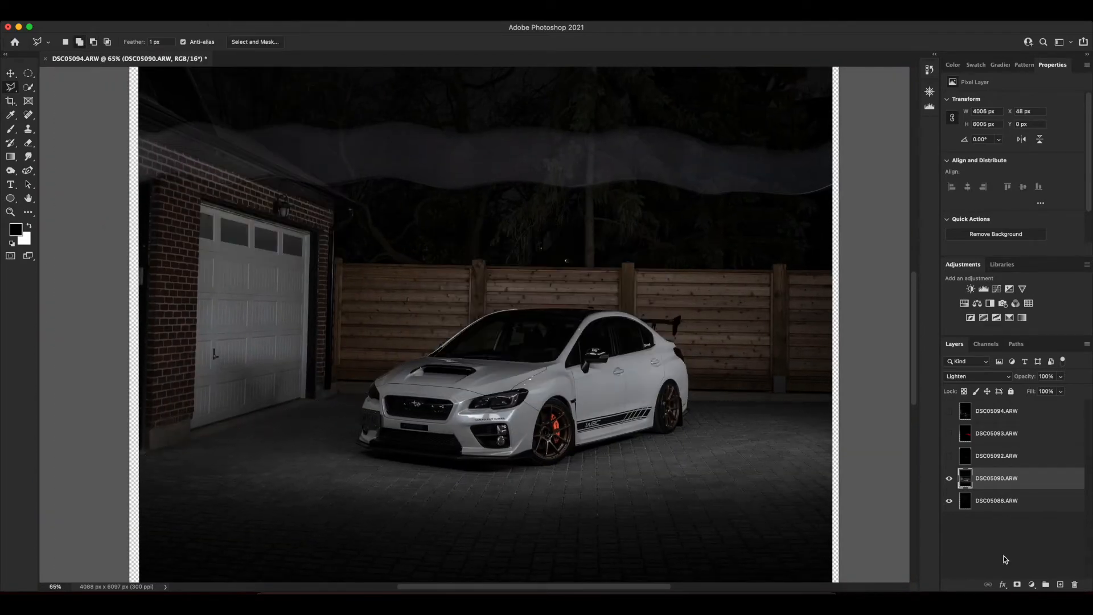
Add a black layer mask to DSC05090.ARW and ready the Brush tool with white as the foreground color.
alt+click(1017, 584)
key(x)
scroll(398, 319, right, 3)
key(b)
Load the saved selection of the car and driveway and paint the car in white on the DSC05090.ARW mask.
click(213, 17)
click(239, 239)
click(640, 266)
mouse_move(563, 292)
mouse_down()
mouse_move(458, 263)
mouse_move(310, 310)
mouse_move(589, 286)
mouse_move(504, 271)
mouse_move(506, 316)
mouse_move(349, 320)
mouse_move(442, 300)
mouse_move(348, 286)
mouse_move(603, 322)
mouse_move(596, 336)
mouse_move(397, 372)
mouse_move(264, 361)
mouse_move(344, 296)
mouse_move(423, 276)
mouse_move(545, 288)
mouse_move(420, 357)
mouse_move(540, 364)
mouse_move(452, 357)
mouse_up()
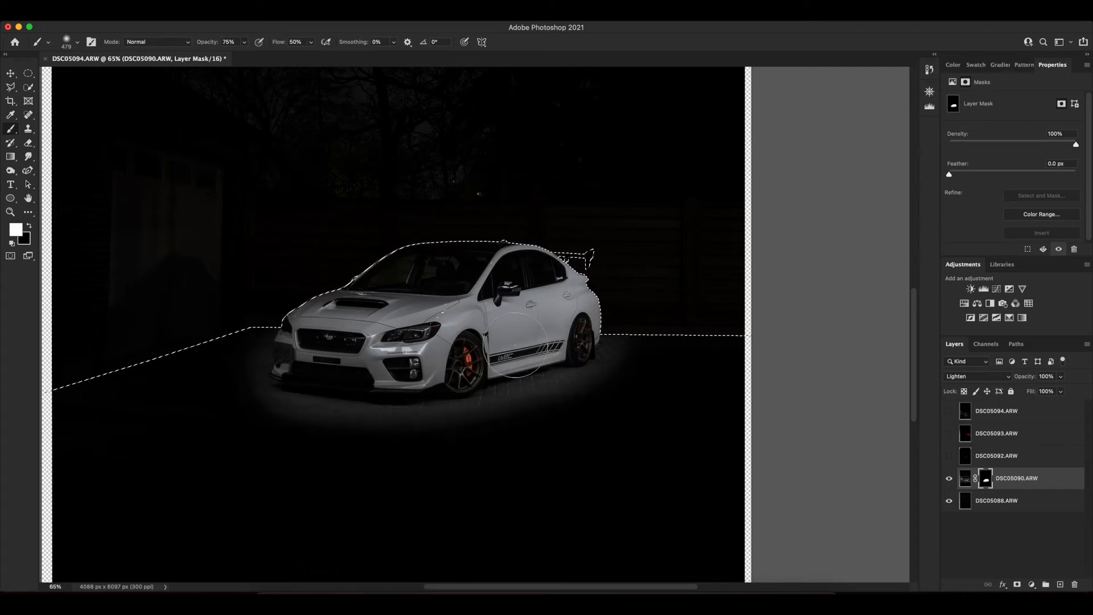
Set the brush to 50% opacity and 25% flow, enlarge it to 945 px, and paint in the lit ground around the car.
click(228, 42)
text(50)
key(Tab)
text(25)
key(Return)
scroll(490, 417, down, 3)
key(bracketright)
key(bracketright)
key(bracketright)
key(bracketright)
key(bracketright)
mouse_move(491, 417)
mouse_down()
mouse_move(322, 403)
mouse_move(574, 477)
mouse_move(327, 414)
mouse_up()
scroll(436, 441, up, 2)
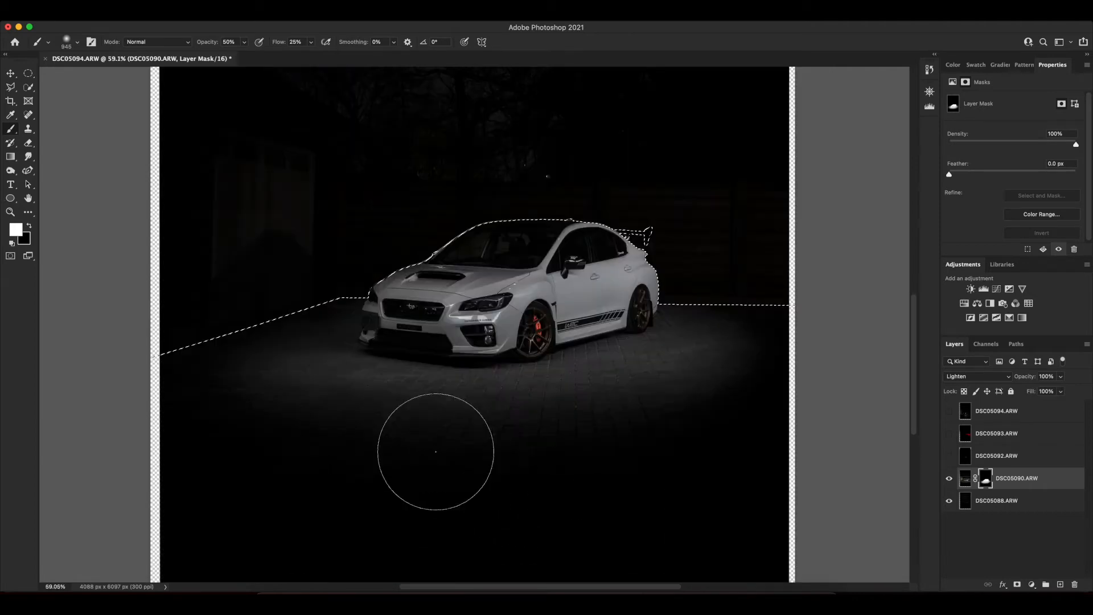
Deselect and softly paint the garage door and its brick wall into the DSC05090.ARW mask.
key(super+d)
mouse_move(282, 182)
mouse_down()
mouse_move(280, 325)
mouse_move(284, 194)
mouse_move(279, 289)
mouse_move(259, 319)
mouse_move(296, 310)
mouse_move(195, 292)
mouse_move(263, 341)
mouse_up()
scroll(650, 405, down, 2)
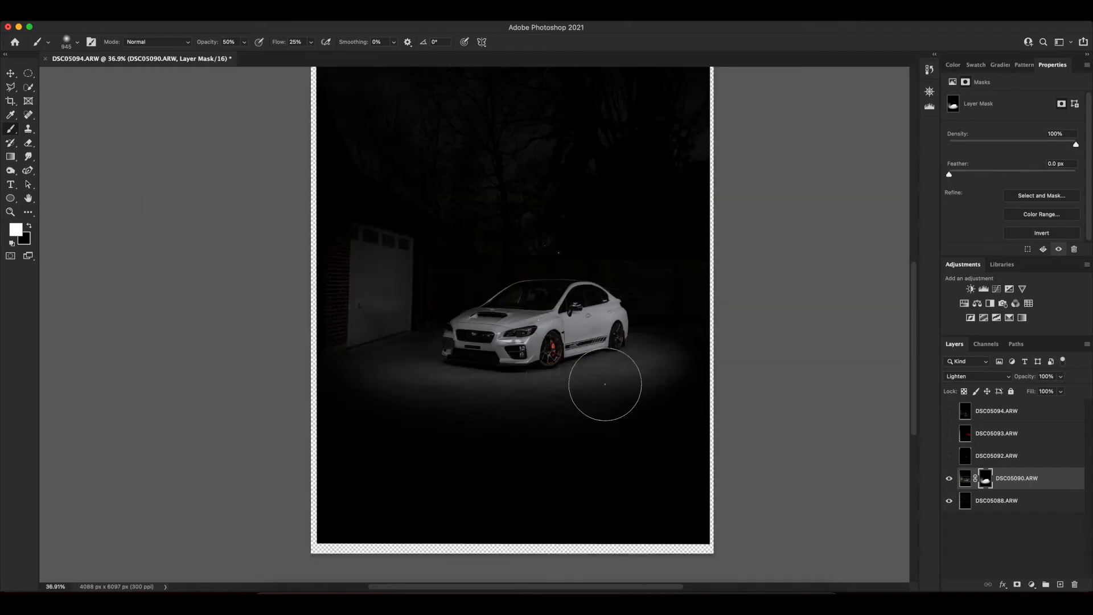
scroll(569, 375, right, 2)
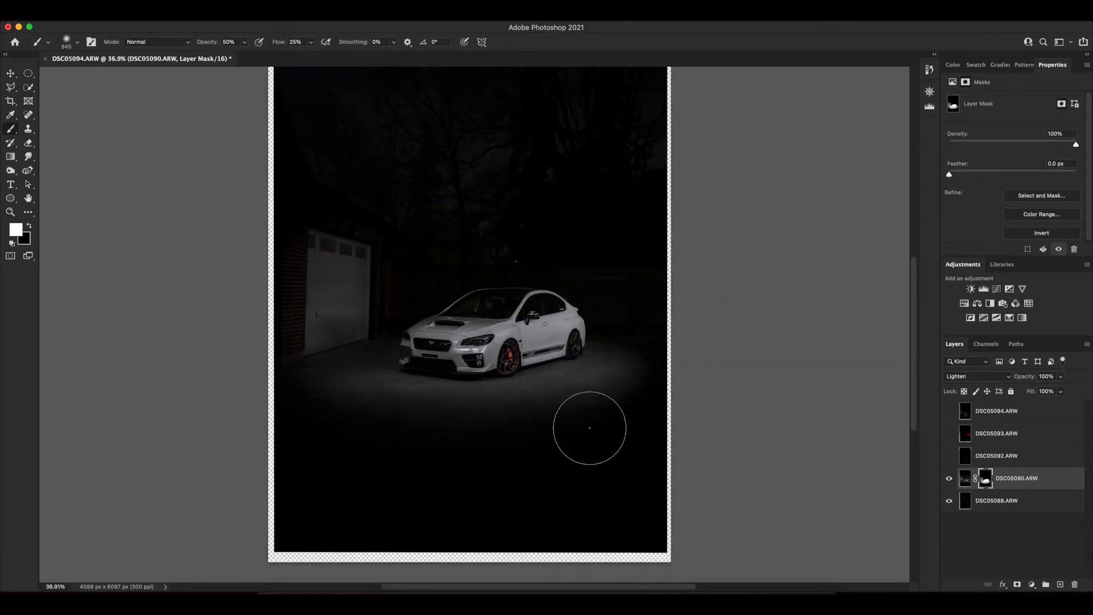
mouse_move(371, 246)
mouse_down()
mouse_move(356, 302)
mouse_move(307, 352)
mouse_up()
Show layer DSC05092.ARW and hide its content behind a black layer mask.
click(949, 455)
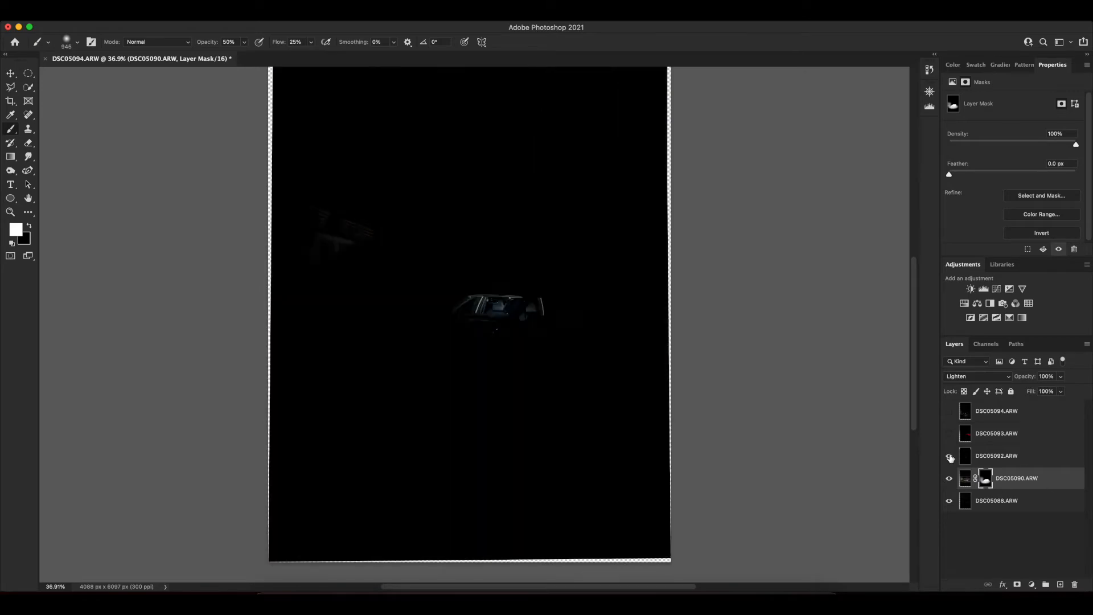
click(1007, 455)
click(1017, 584)
key(super+i)
Paint the lit car interior behind the windshield in white on the DSC05092.ARW mask with a small brush.
scroll(499, 332, up, 10)
drag(486, 232, 485, 348)
drag(460, 297, 364, 299)
mouse_move(498, 282)
mouse_down()
mouse_move(424, 325)
mouse_move(497, 326)
mouse_up()
drag(484, 290, 470, 291)
scroll(485, 291, up, 5)
mouse_move(497, 255)
mouse_down()
mouse_move(515, 276)
mouse_move(503, 259)
mouse_move(483, 319)
mouse_move(439, 326)
mouse_up()
Paint the lit door pillar behind the windshield in white on the DSC05092.ARW mask, checking it against the unmasked photo.
shift+click(985, 456)
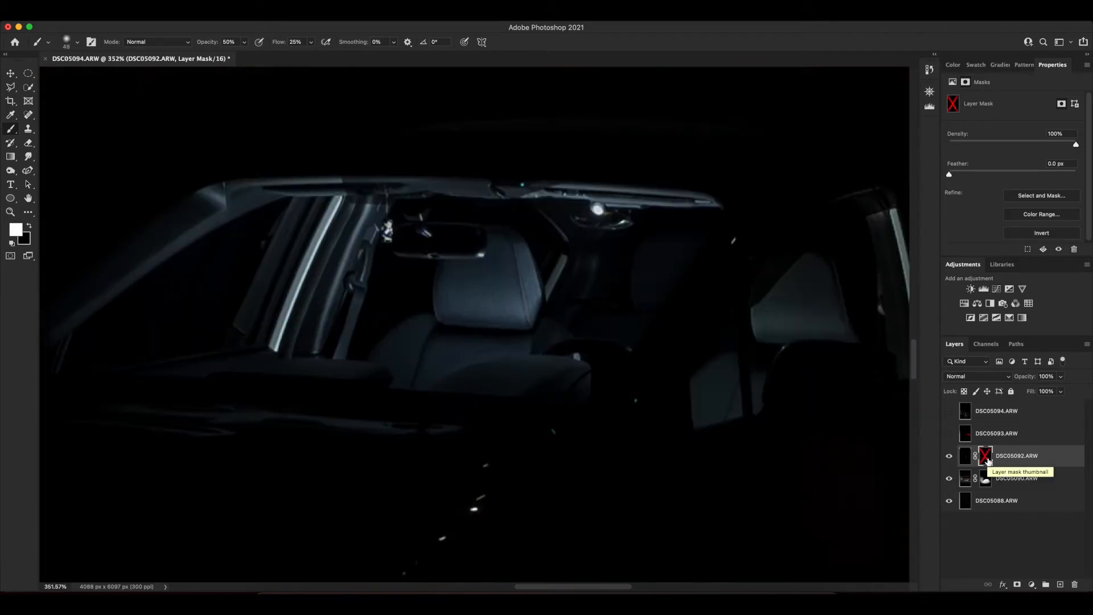
shift+click(986, 455)
drag(360, 227, 317, 367)
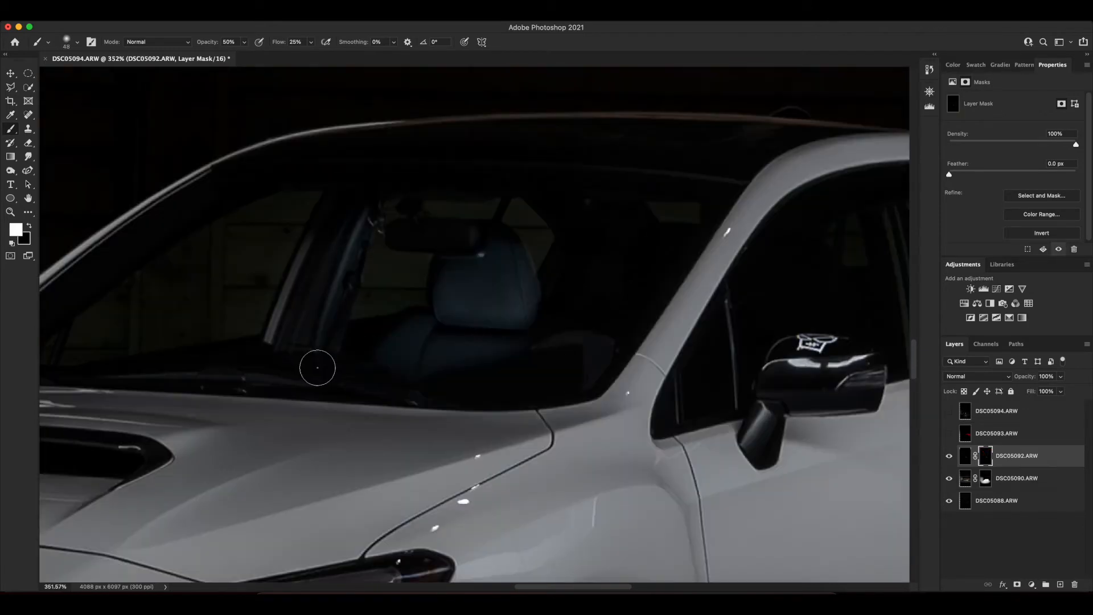
shift+click(985, 456)
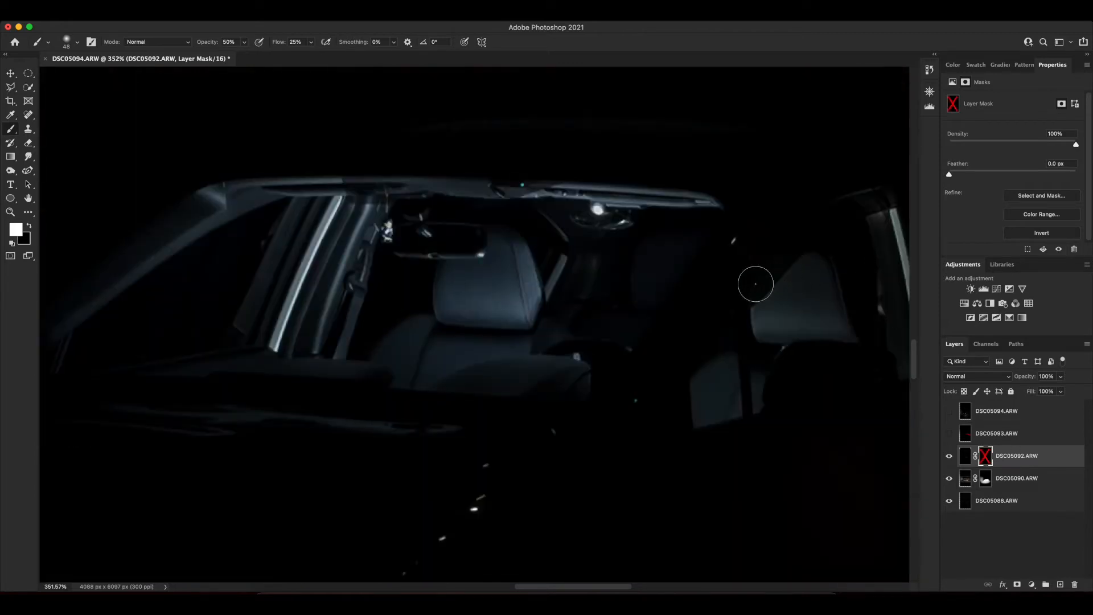
shift+click(985, 456)
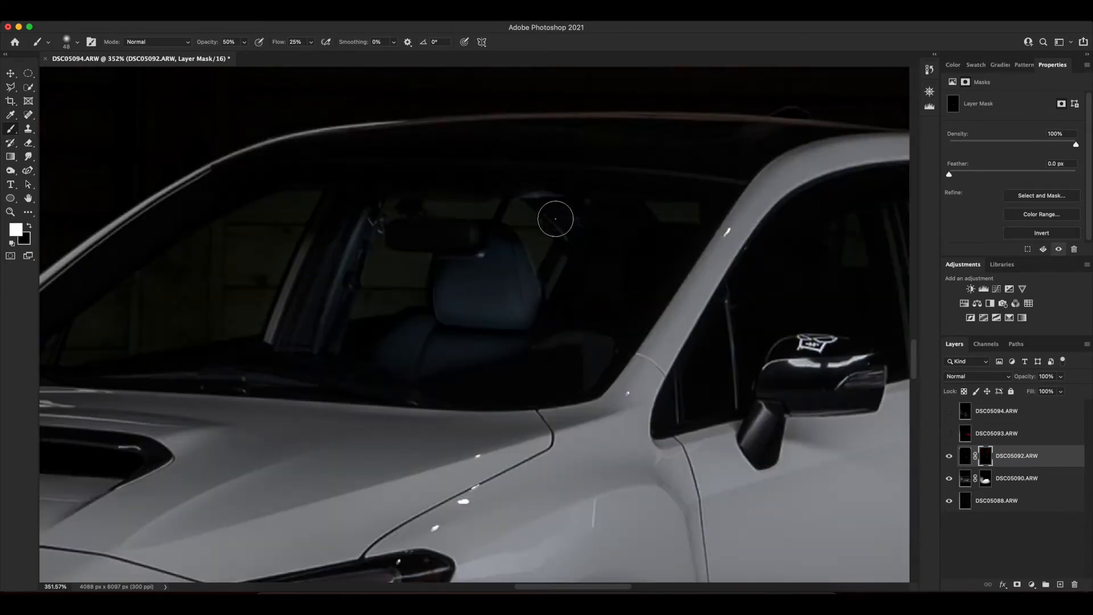
mouse_move(345, 204)
mouse_down()
mouse_move(310, 366)
mouse_move(296, 327)
mouse_up()
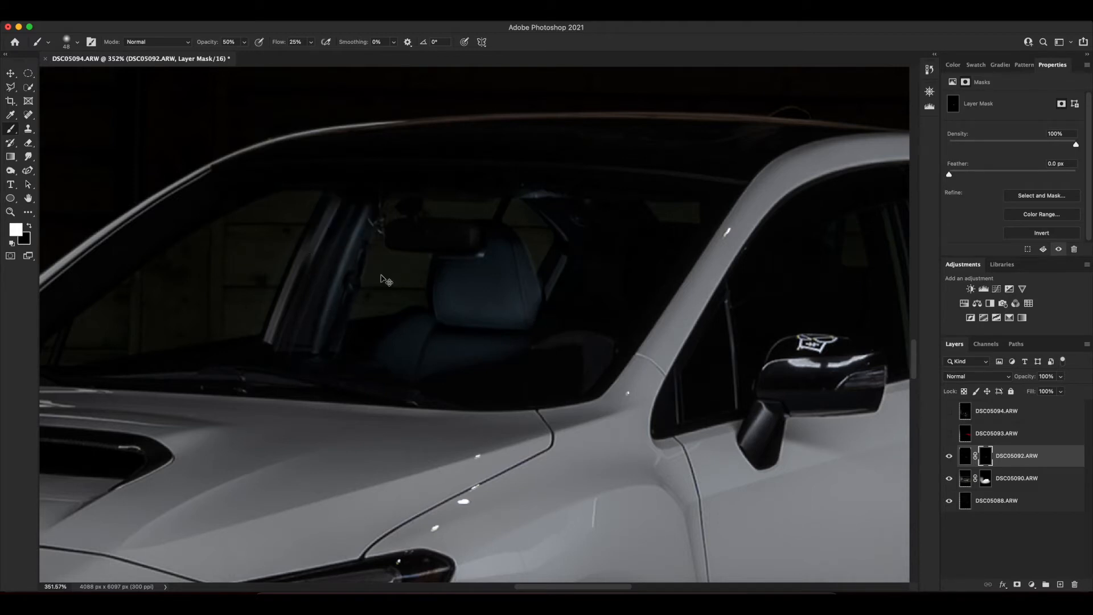
Strengthen the full height of the door pillar seen through the windshield, comparing again with the DSC05092.ARW mask disabled.
shift+click(986, 456)
shift+click(985, 455)
drag(284, 302, 329, 199)
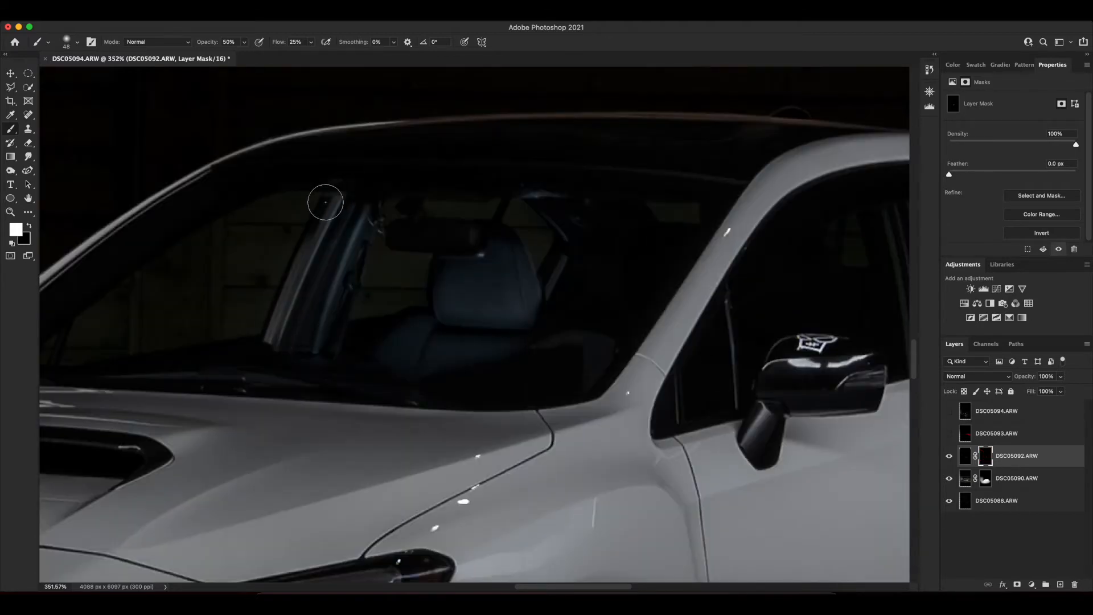
shift+click(985, 455)
shift+click(985, 456)
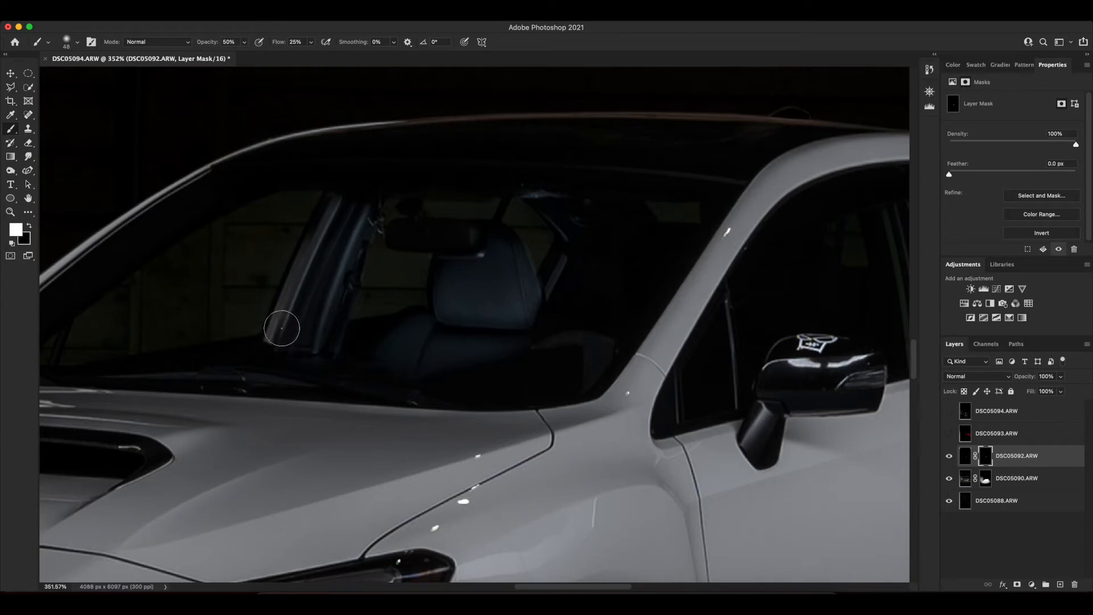
scroll(417, 353, down, 10)
scroll(422, 254, up, 10)
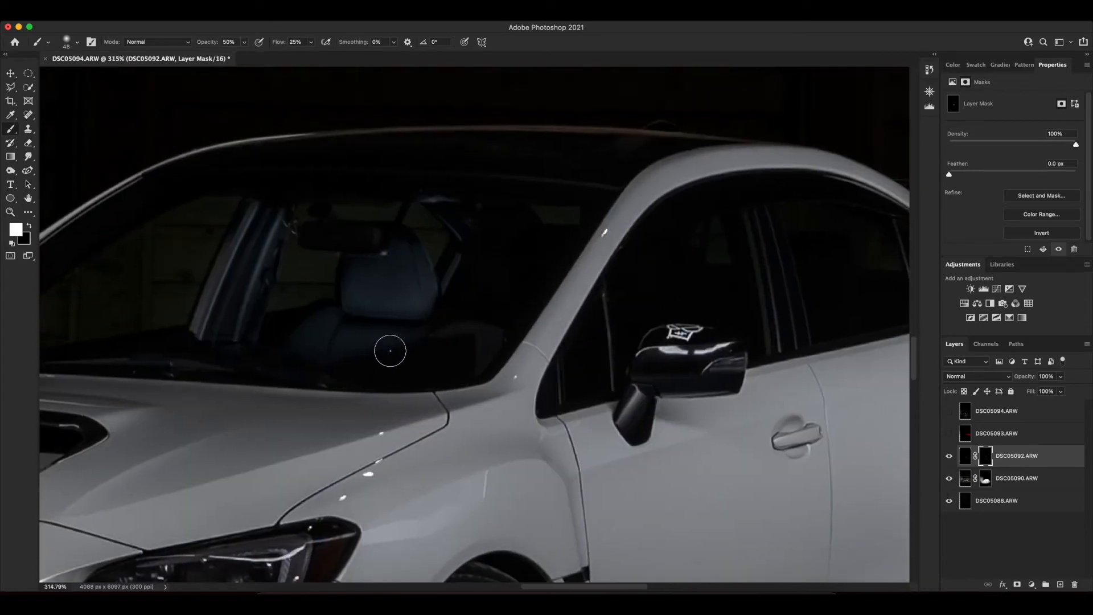
Paint the far windshield pillar's inner trim with a 31 px brush, compare with the unmasked photo, and undo the last strokes.
shift+click(995, 460)
shift+click(995, 460)
scroll(261, 285, left, 5)
drag(253, 226, 212, 254)
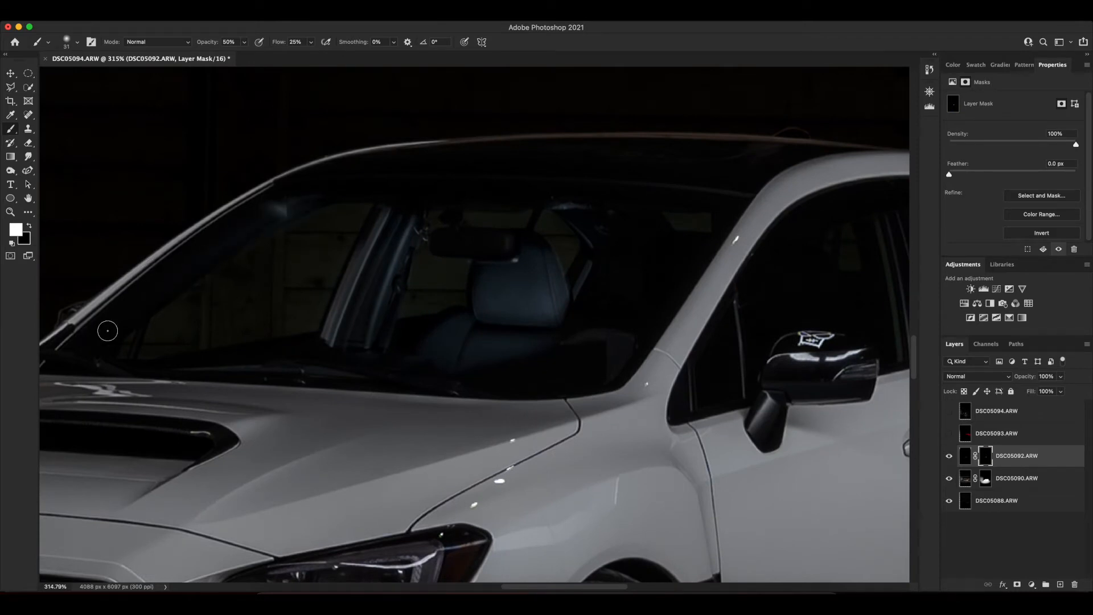
shift+click(986, 457)
shift+click(987, 457)
key(super+z)
key(super+z)
key(super+z)
Paint the seat and door pillar visible through the front side window at 75% opacity and 50% flow.
scroll(770, 308, right, 5)
scroll(769, 308, down, 1)
shift+click(983, 457)
shift+click(984, 457)
shift+click(983, 457)
shift+click(984, 457)
drag(704, 180, 733, 310)
mouse_move(673, 254)
mouse_down()
mouse_move(648, 244)
mouse_move(650, 271)
mouse_move(645, 232)
mouse_move(661, 254)
mouse_move(597, 290)
mouse_move(631, 226)
mouse_up()
shift+click(983, 457)
shift+click(983, 457)
Paint in the interior behind the small front side window and along the lower windshield, comparing with the unmasked photo.
drag(547, 347, 557, 325)
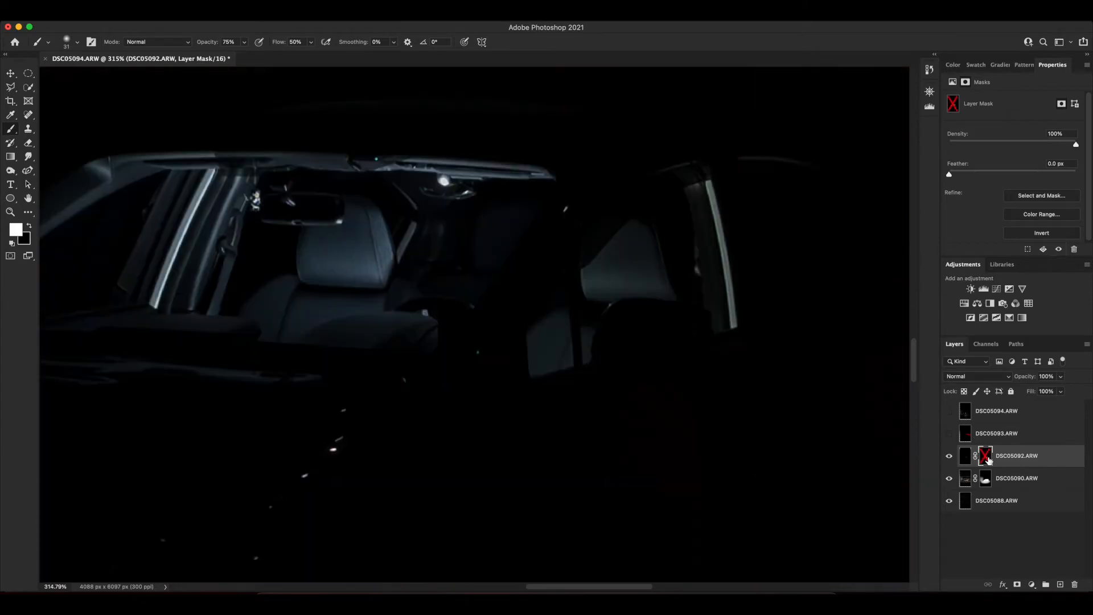
shift+click(983, 457)
drag(410, 319, 409, 339)
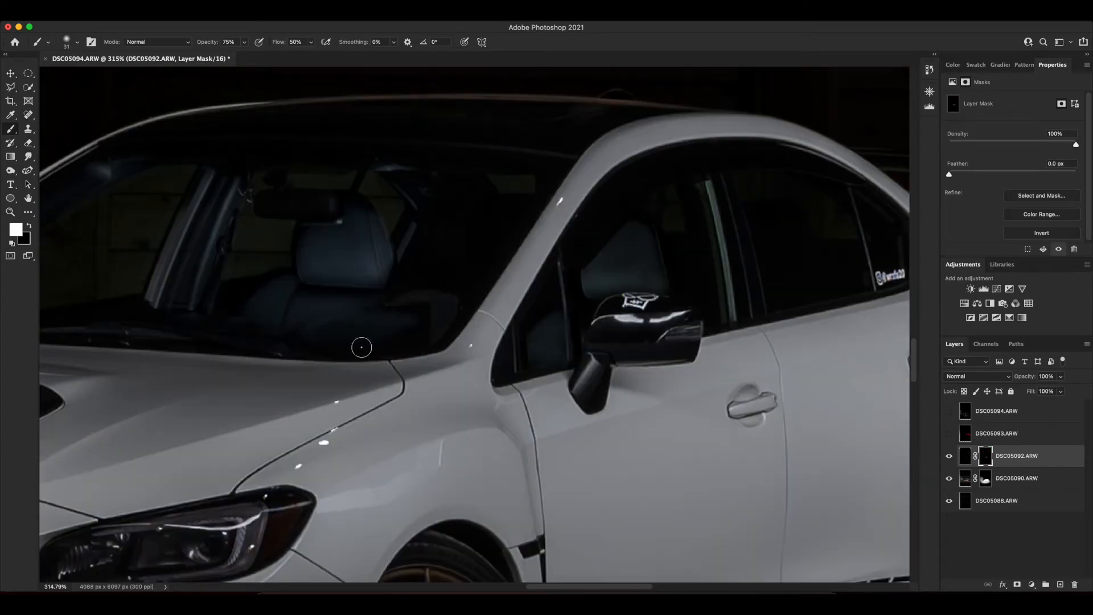
scroll(366, 349, down, 10)
scroll(375, 348, up, 5)
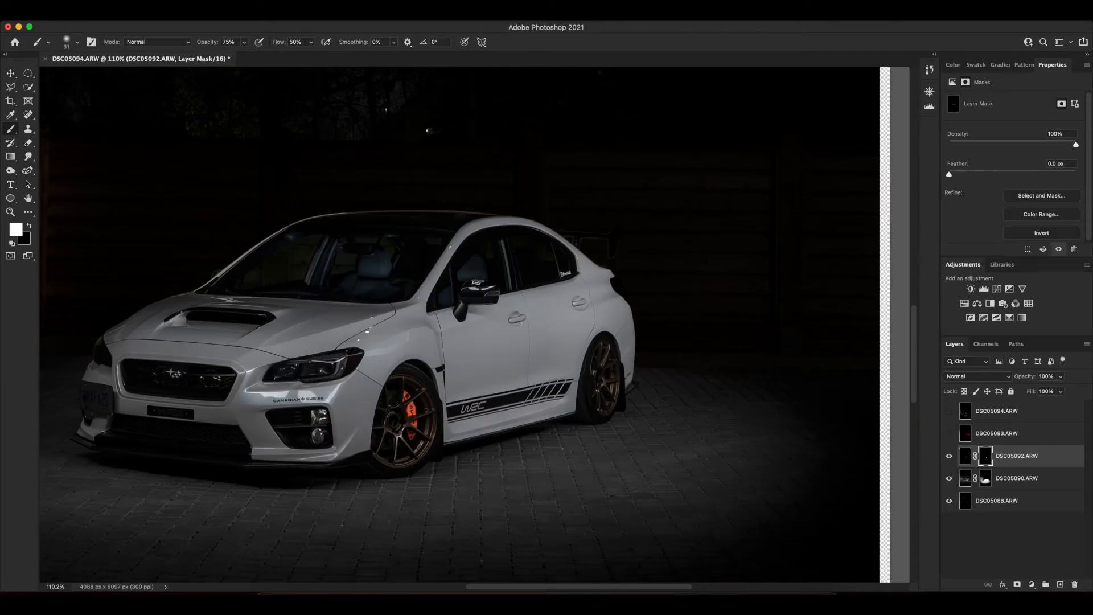
scroll(430, 345, up, 5)
shift+click(983, 457)
shift+click(984, 457)
scroll(527, 270, left, 5)
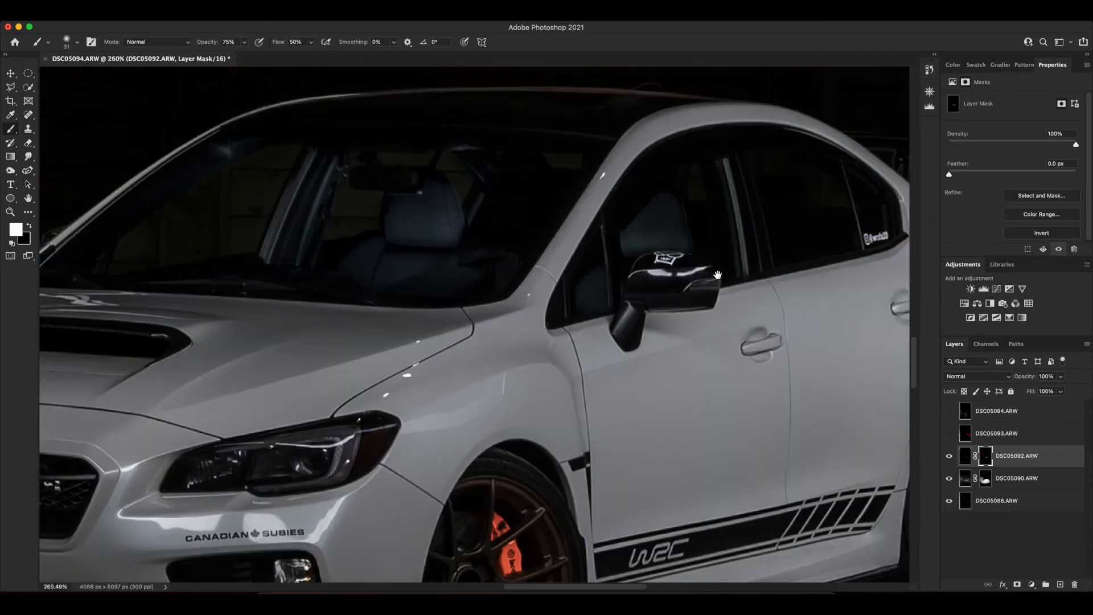
scroll(527, 271, left, 5)
scroll(473, 247, down, 8)
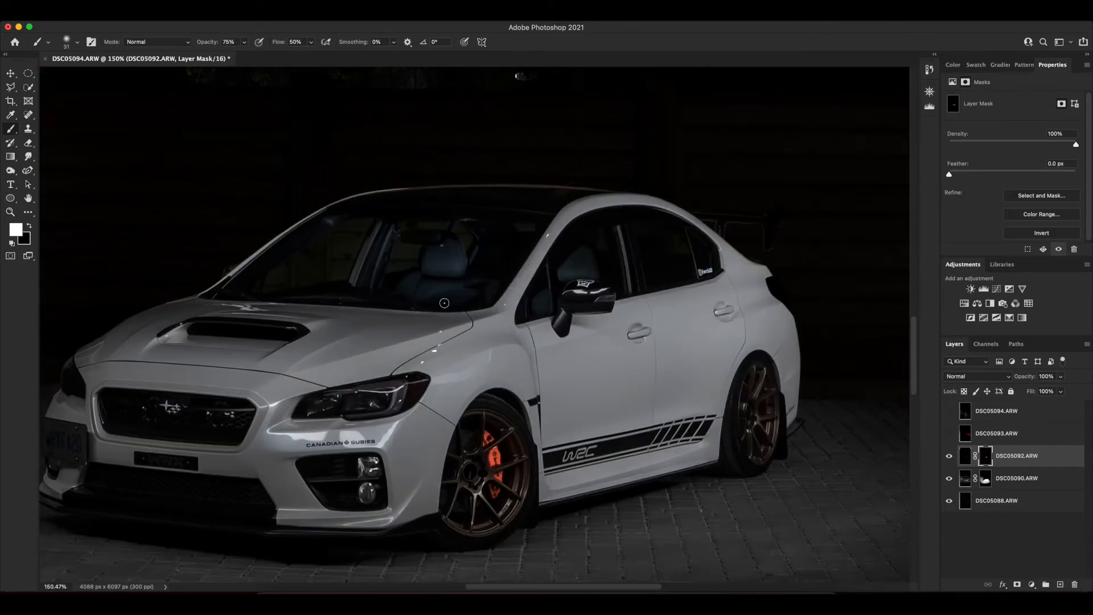
Brighten the inner trim of the far windshield pillar in white on the DSC05092.ARW mask.
scroll(500, 305, up, 10)
mouse_move(570, 219)
mouse_down()
mouse_move(494, 254)
mouse_move(555, 223)
mouse_move(581, 287)
mouse_move(595, 204)
mouse_move(433, 292)
mouse_move(528, 258)
mouse_move(457, 291)
mouse_up()
scroll(551, 263, up, 3)
scroll(515, 171, down, 5)
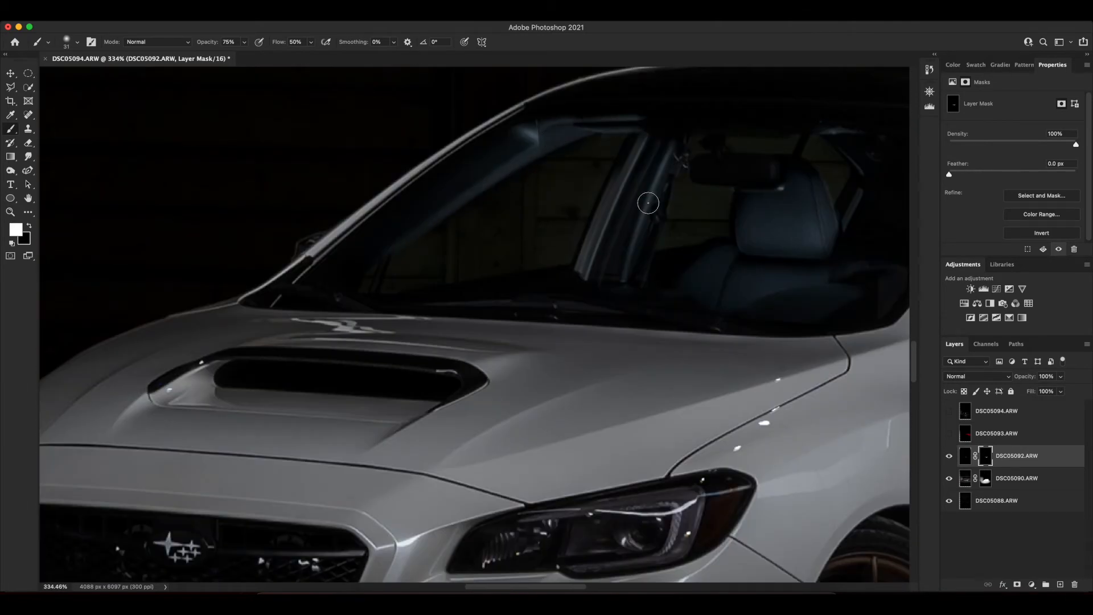
scroll(644, 190, down, 5)
scroll(648, 206, up, 3)
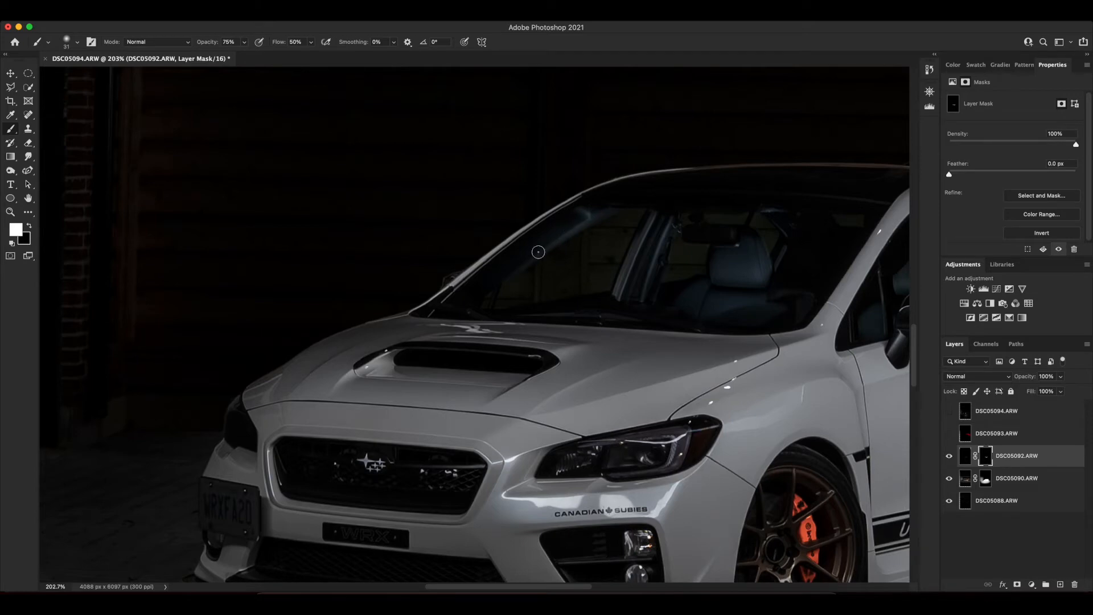
scroll(614, 263, down, 3)
scroll(512, 280, up, 5)
Tone down the far windshield pillar's glow with black on the mask and return the brush to white.
key(x)
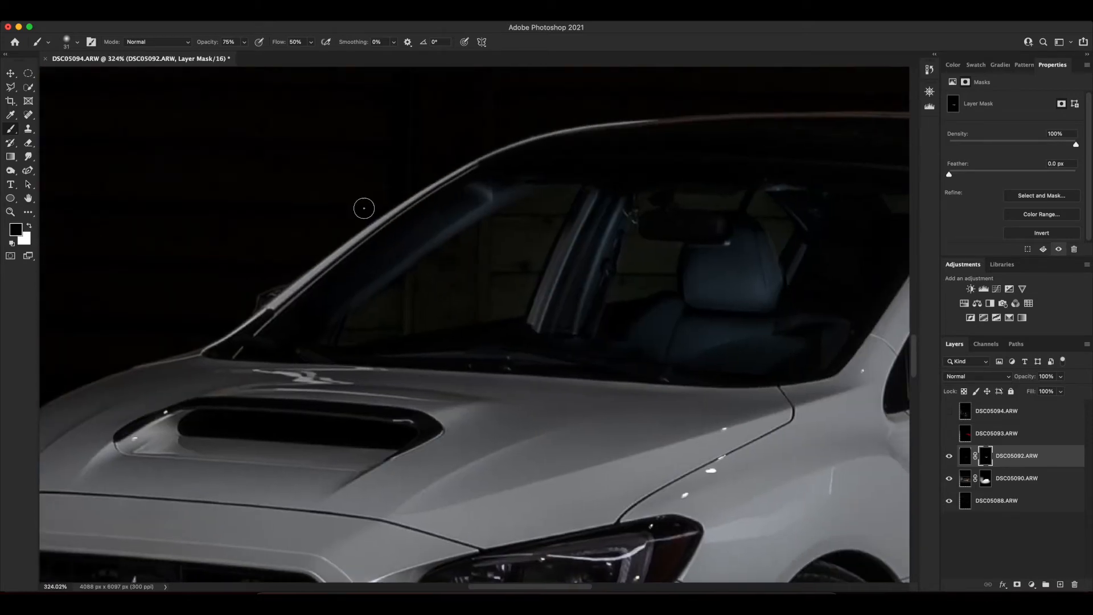
key(x)
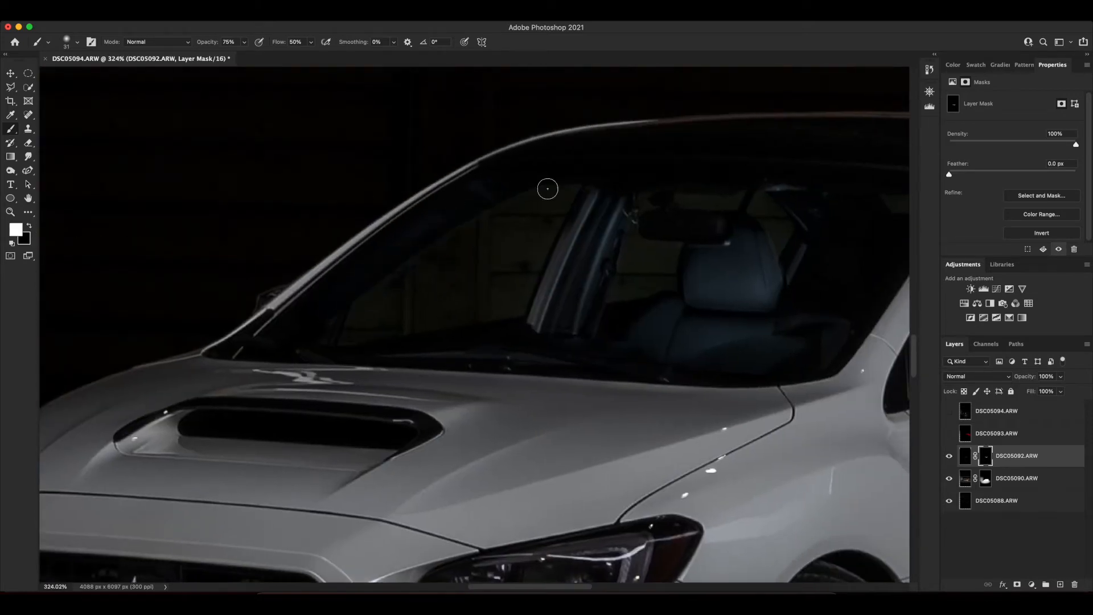
scroll(570, 239, down, 5)
scroll(546, 265, up, 3)
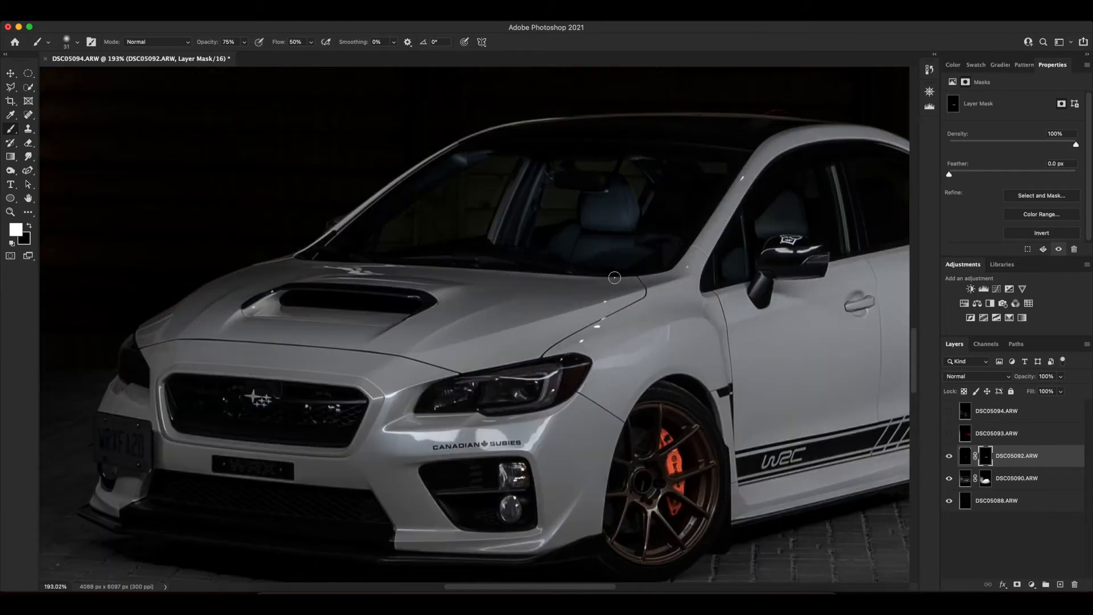
scroll(613, 271, down, 4)
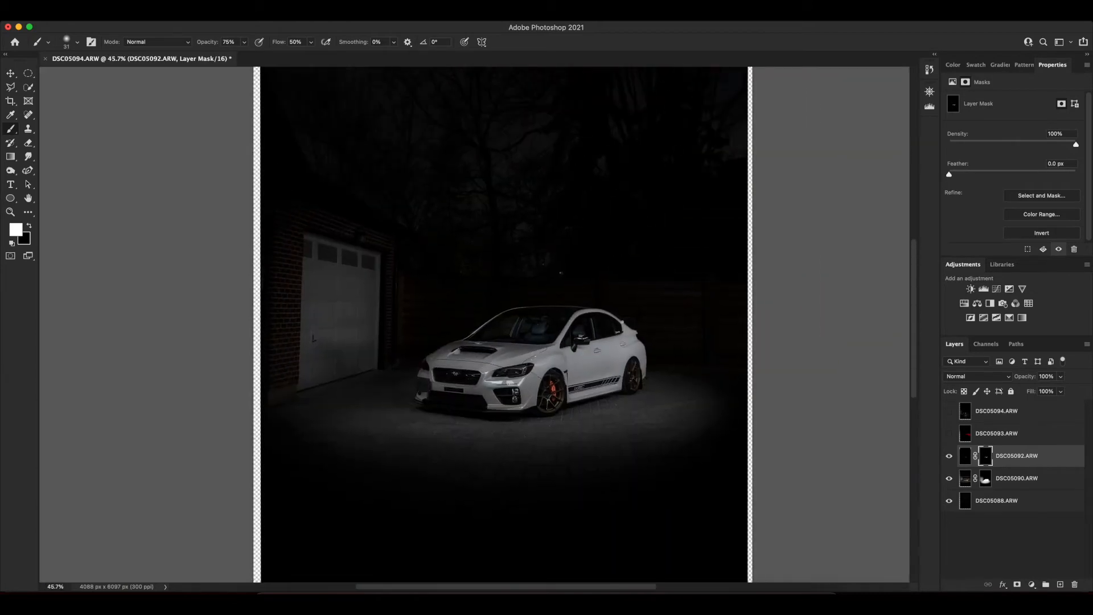
Show layer DSC05093.ARW and hide its content behind a black layer mask.
click(948, 433)
click(948, 437)
scroll(712, 385, right, 1)
click(948, 436)
click(982, 435)
click(1017, 584)
key(super+i)
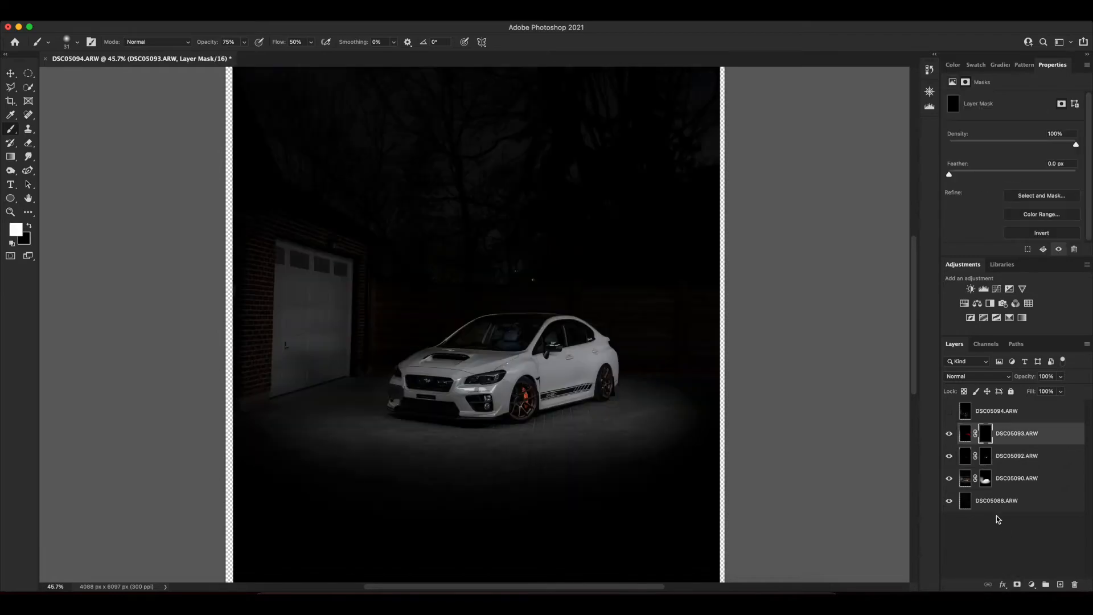
Reselect the background area around the car and preview the red brake-light glow with the DSC05093.ARW mask disabled.
scroll(656, 354, up, 4)
click(229, 20)
click(229, 48)
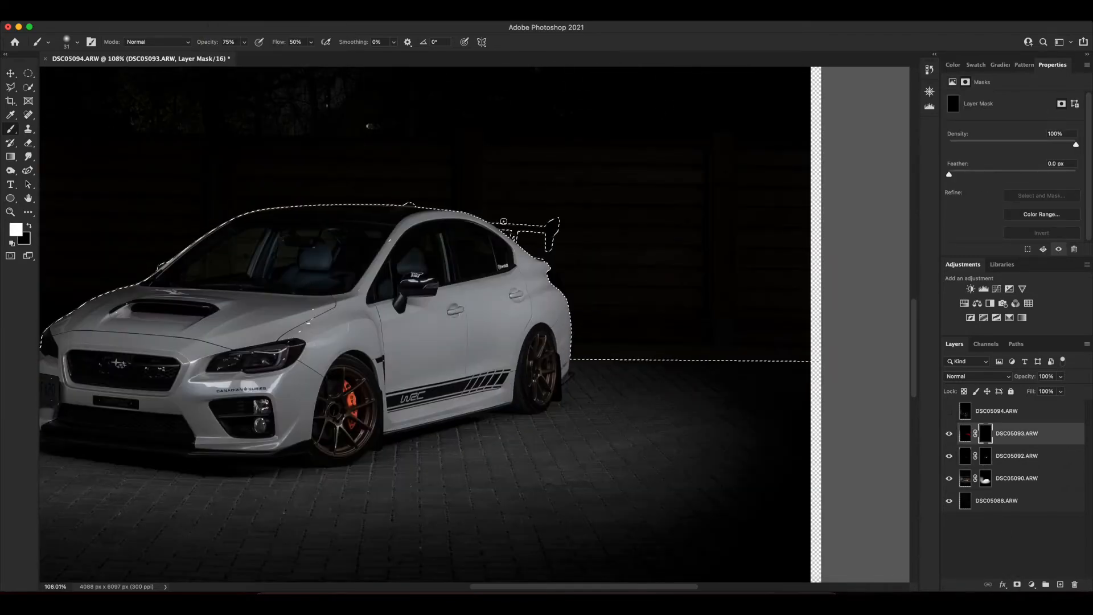
click(229, 21)
click(229, 21)
scroll(569, 367, up, 2)
shift+click(985, 435)
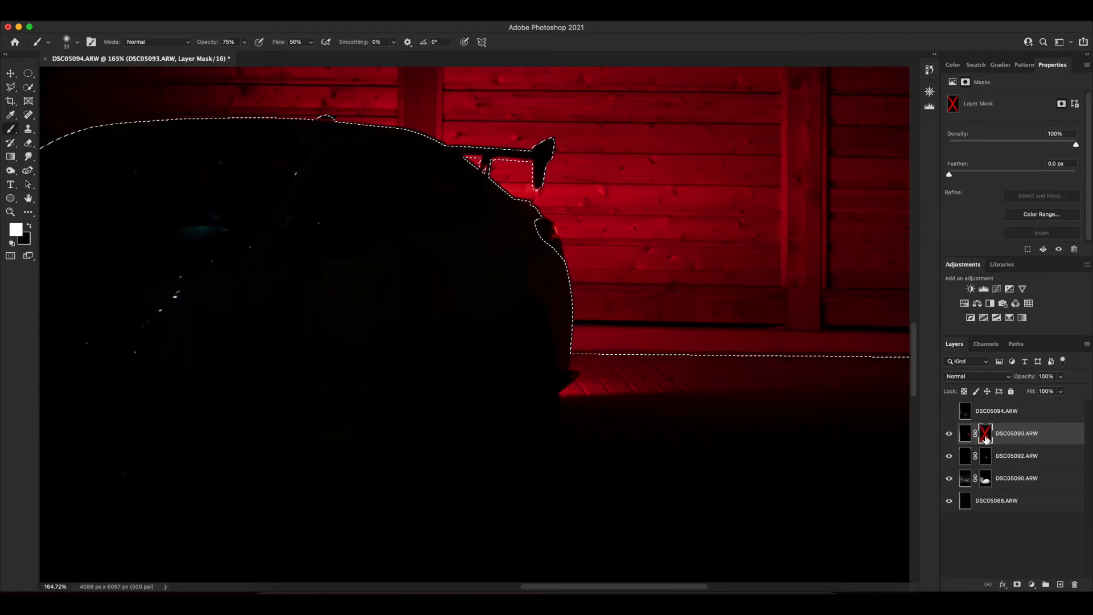
shift+click(985, 435)
Extend the selection with the Polygonal Lasso around the rear bumper, mudflap and rear tire and across the ground behind the car.
key(l)
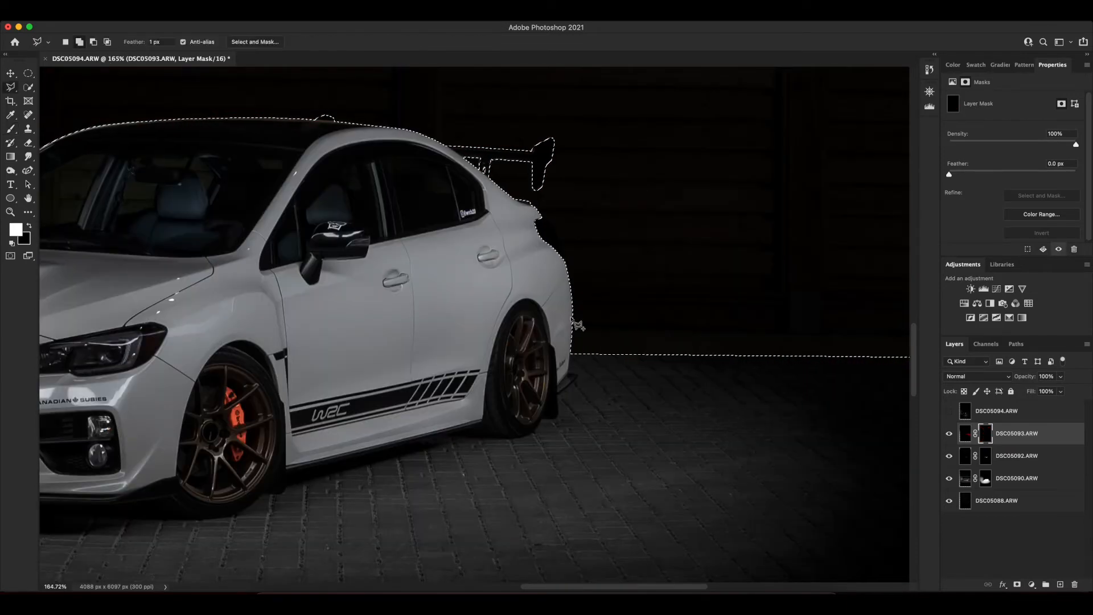
scroll(565, 350, up, 4)
click(561, 347)
click(554, 396)
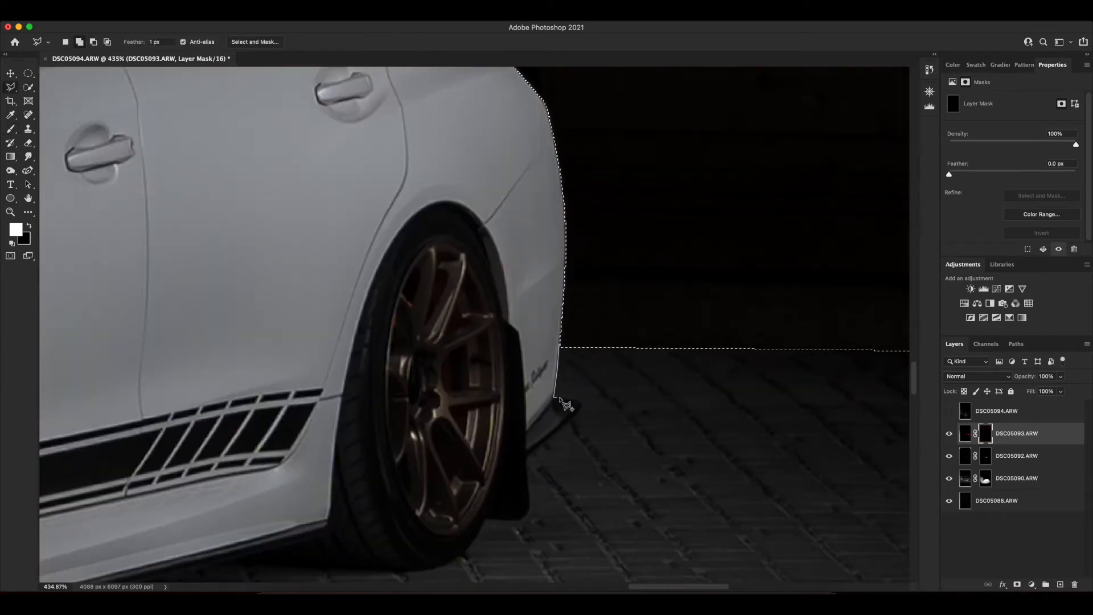
click(579, 403)
click(527, 456)
click(529, 509)
click(520, 519)
click(483, 519)
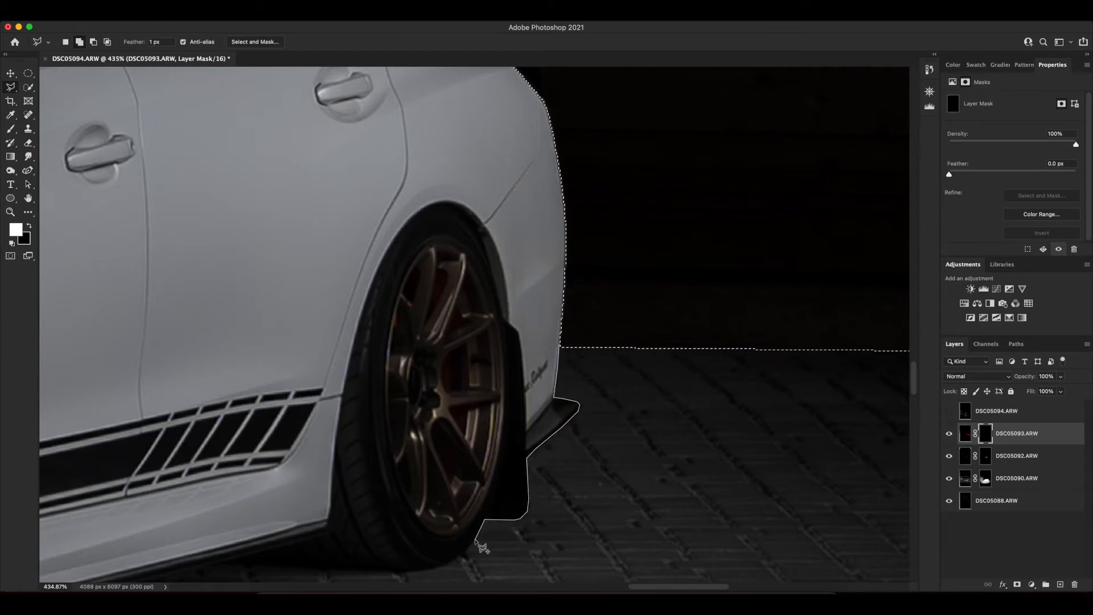
click(475, 538)
click(461, 553)
scroll(488, 539, down, 3)
scroll(488, 539, down, 5)
click(748, 562)
double_click(746, 448)
Save the extended selection as "brake lights".
click(214, 15)
click(246, 251)
text(brake lights)
key(Return)
Paint the red-lit fence and ground behind the car within the selection using a large white brush on the DSC05093.ARW mask.
scroll(480, 364, down, 5)
click(11, 129)
drag(454, 375, 640, 373)
scroll(641, 373, up, 5)
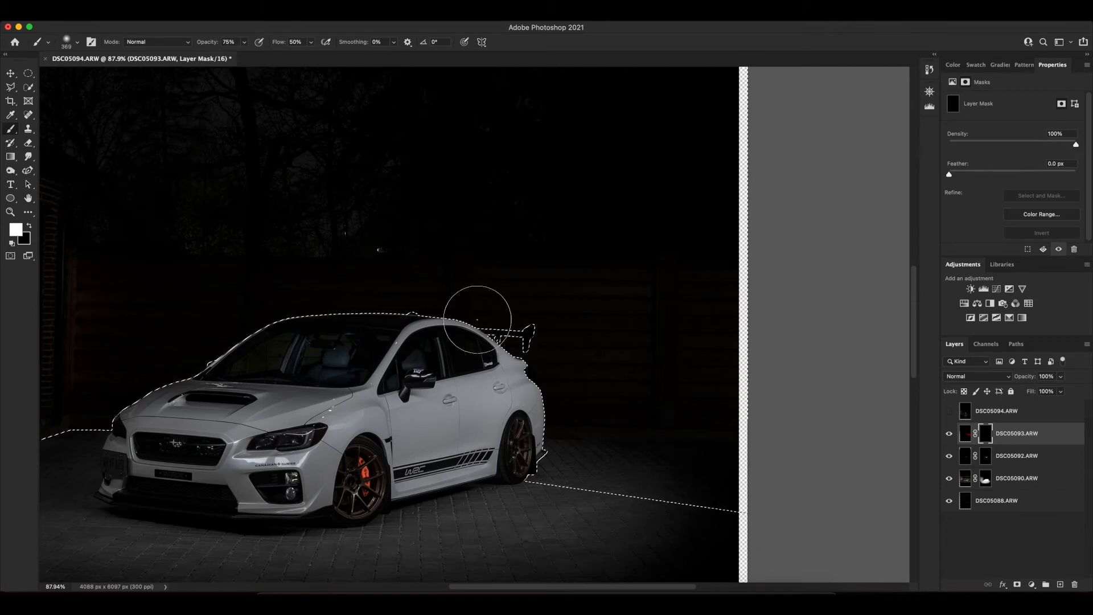
mouse_move(713, 482)
mouse_down()
mouse_move(664, 432)
mouse_move(766, 429)
mouse_move(700, 342)
mouse_move(705, 282)
mouse_move(361, 280)
mouse_move(624, 312)
mouse_up()
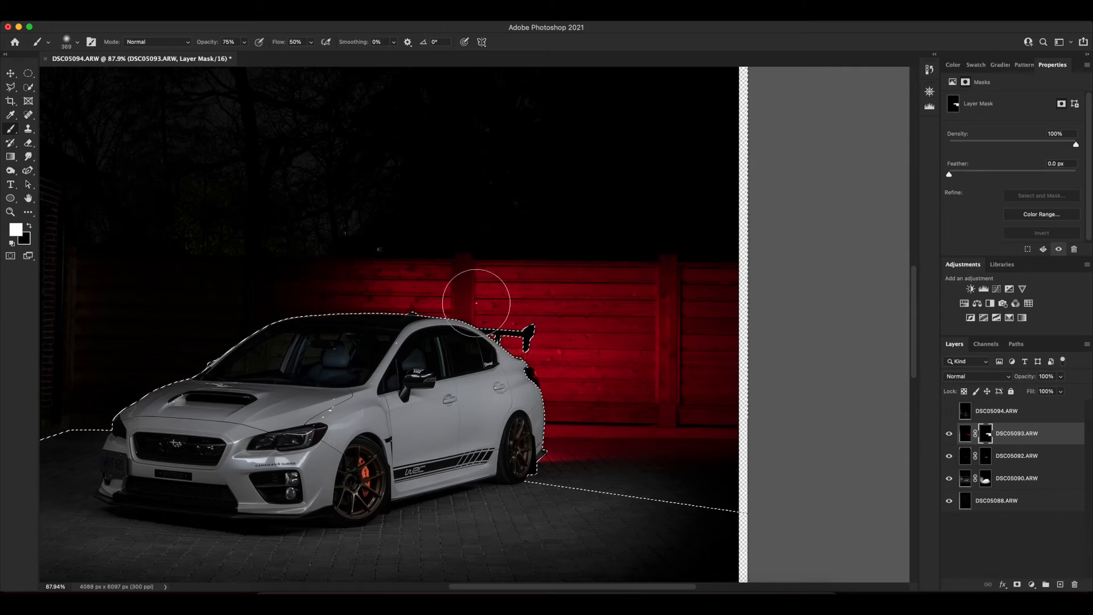
scroll(732, 350, down, 3)
scroll(722, 349, up, 2)
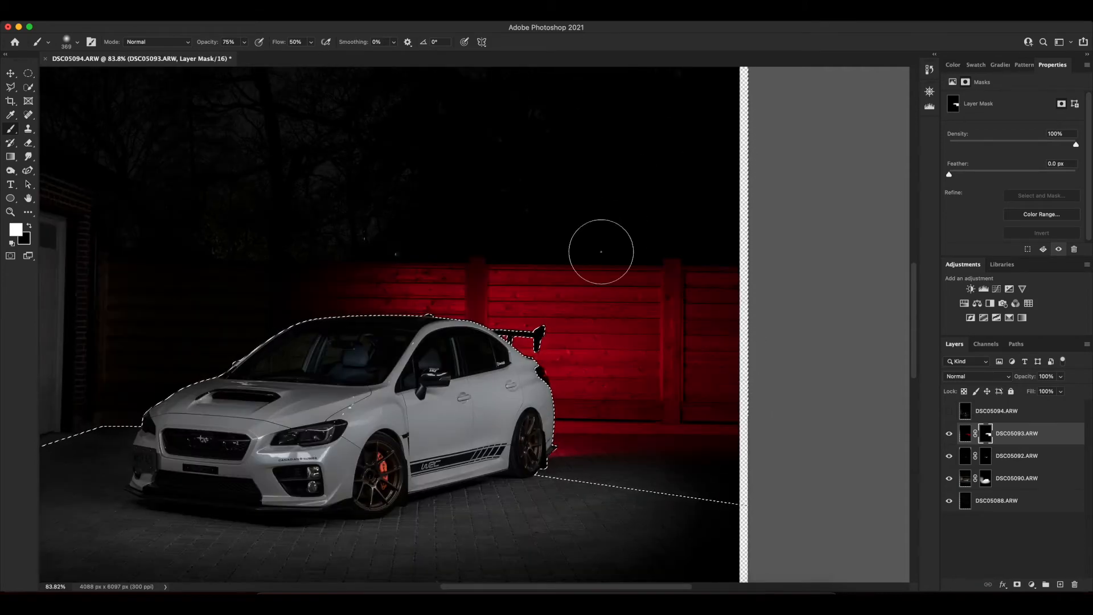
Deselect and paint the red glow around the car's taillight with a smaller white brush.
scroll(546, 230, down, 2)
key(ctrl+d)
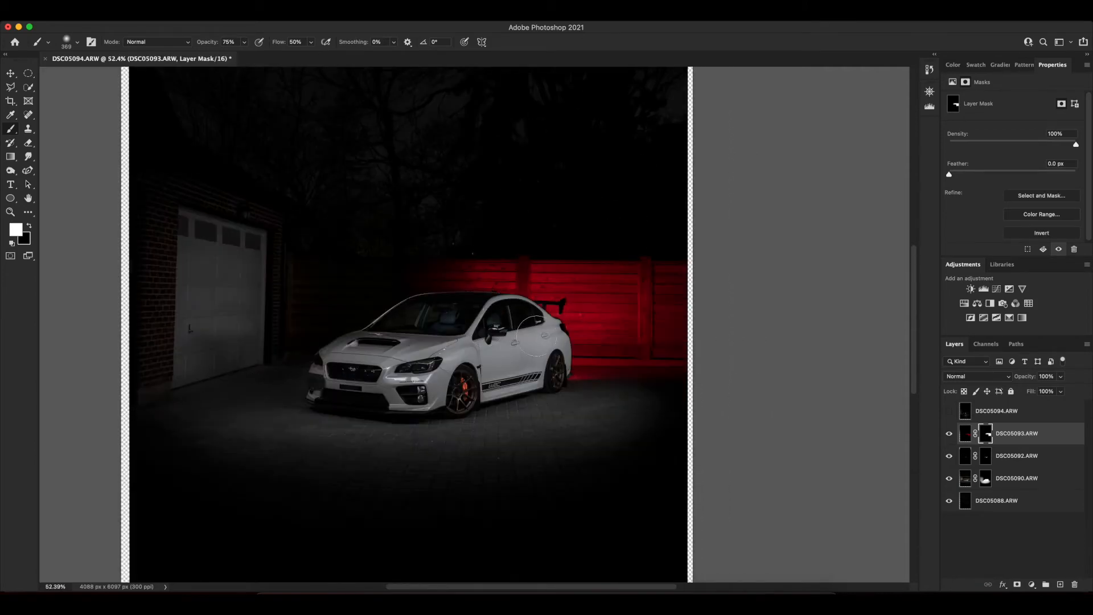
scroll(590, 383, up, 5)
drag(525, 183, 502, 178)
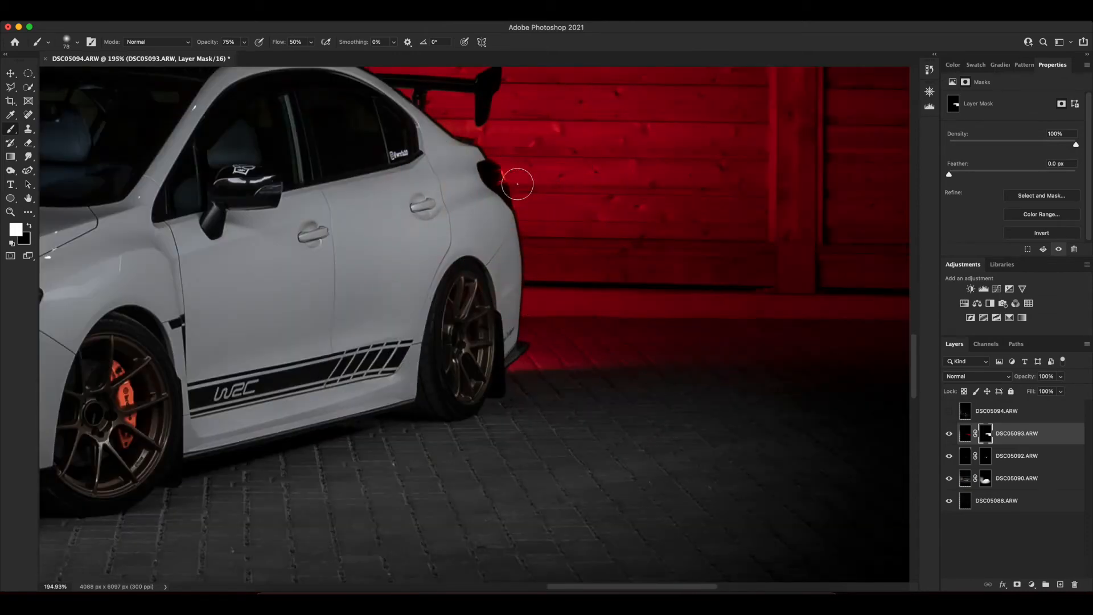
scroll(544, 218, down, 4)
scroll(544, 218, down, 2)
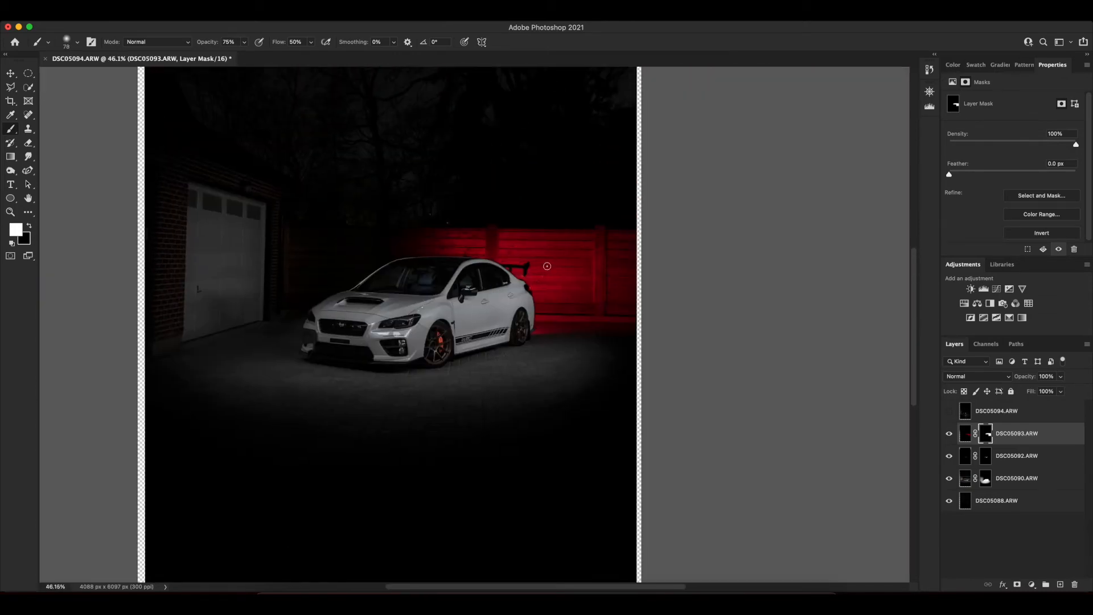
Reselect the brake-light area, set the brush to black at 25% opacity and 10% flow, and deselect again with the lasso active.
click(228, 47)
key(x)
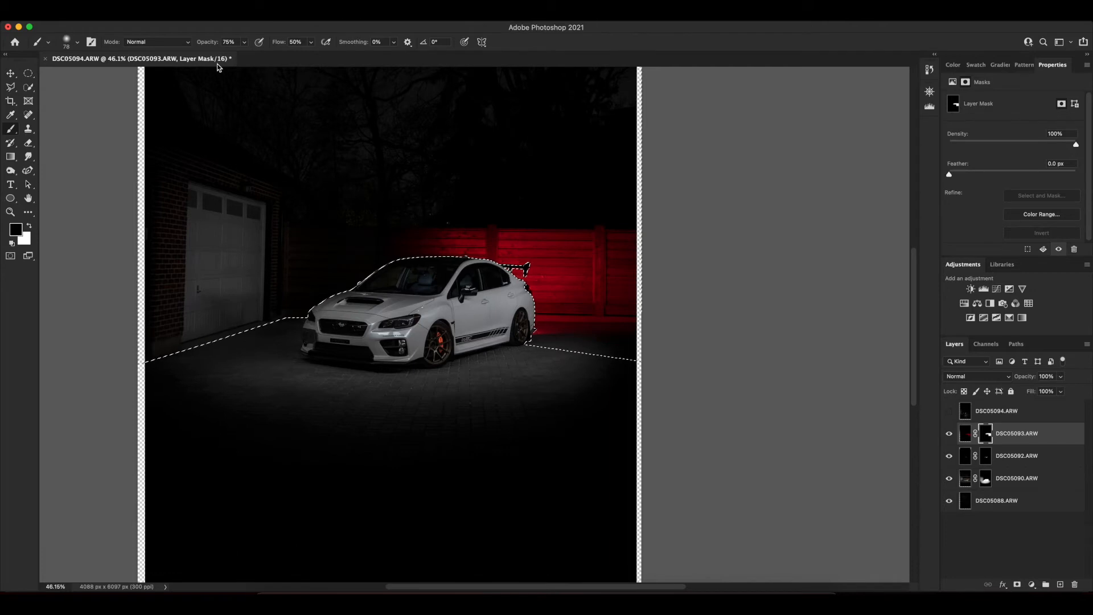
key(shift+Tab)
key(shift+Tab)
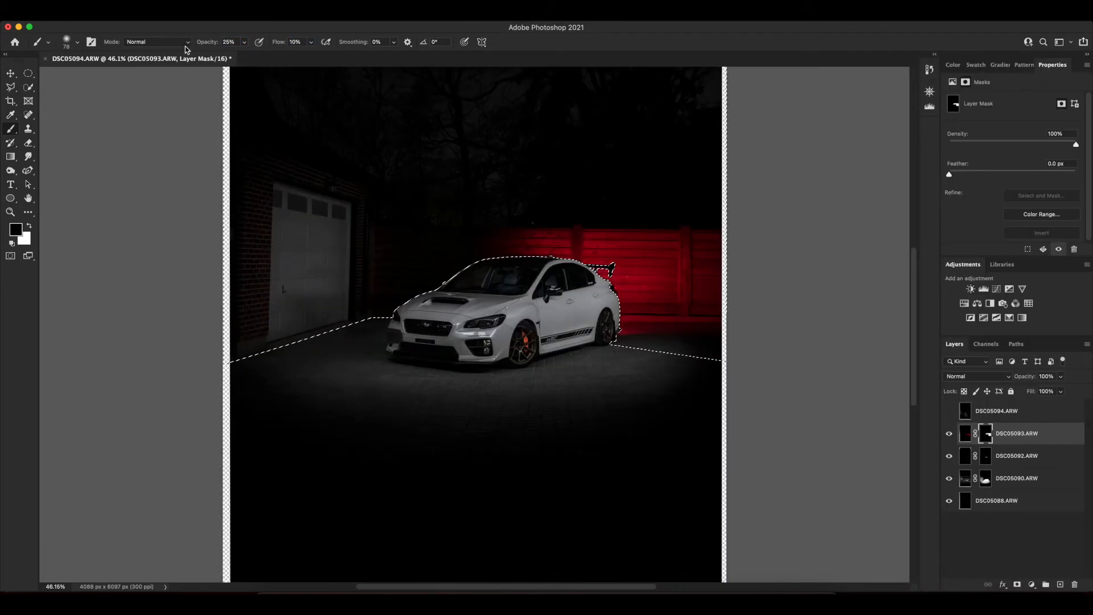
key(l)
key(super+d)
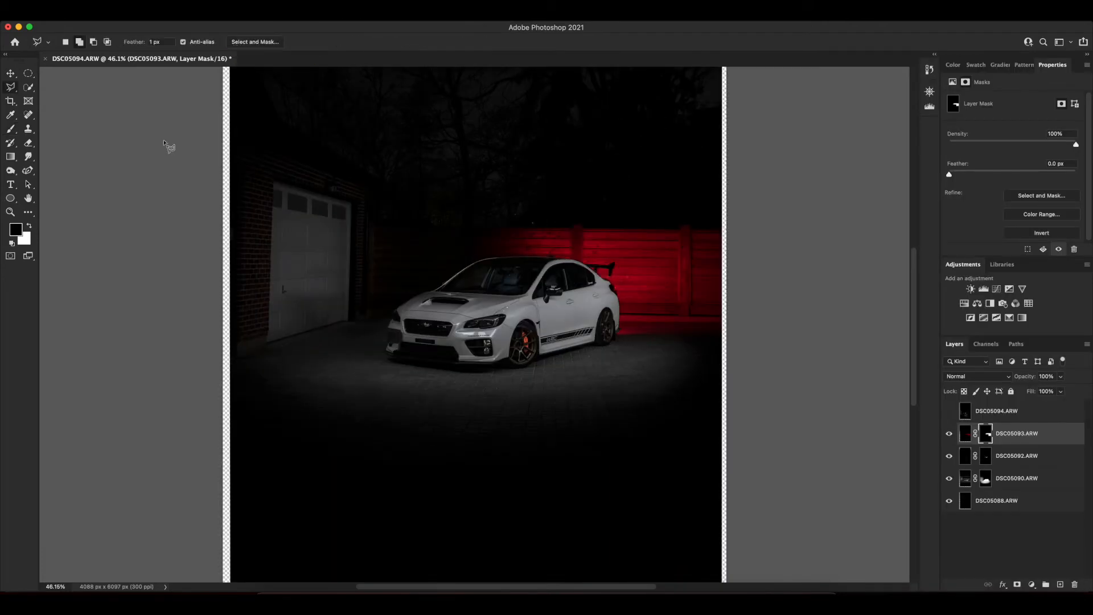
click(289, 16)
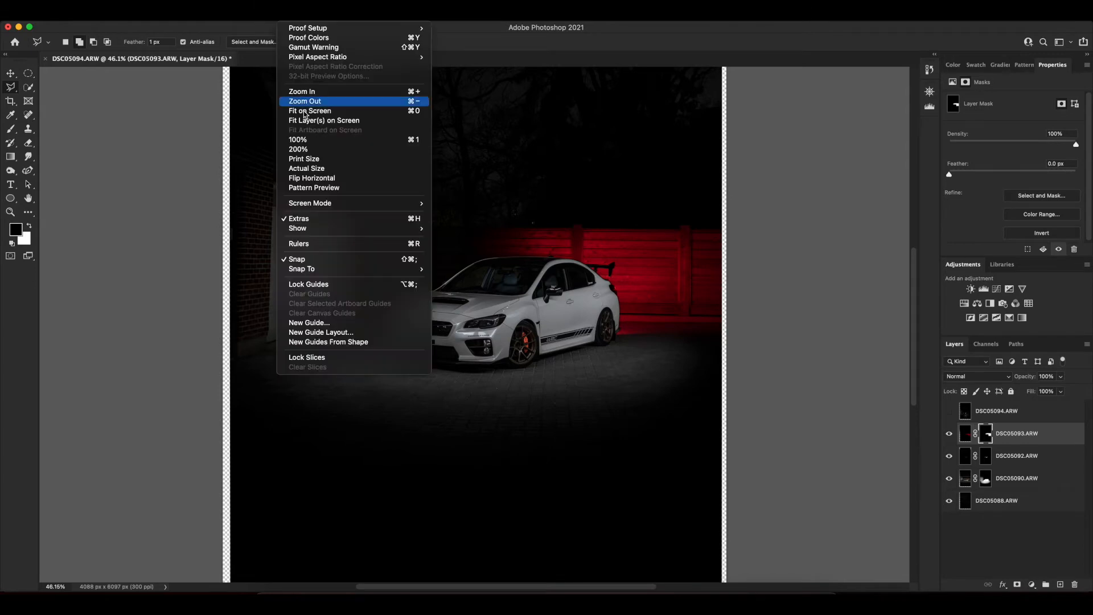
mouse_move(374, 43)
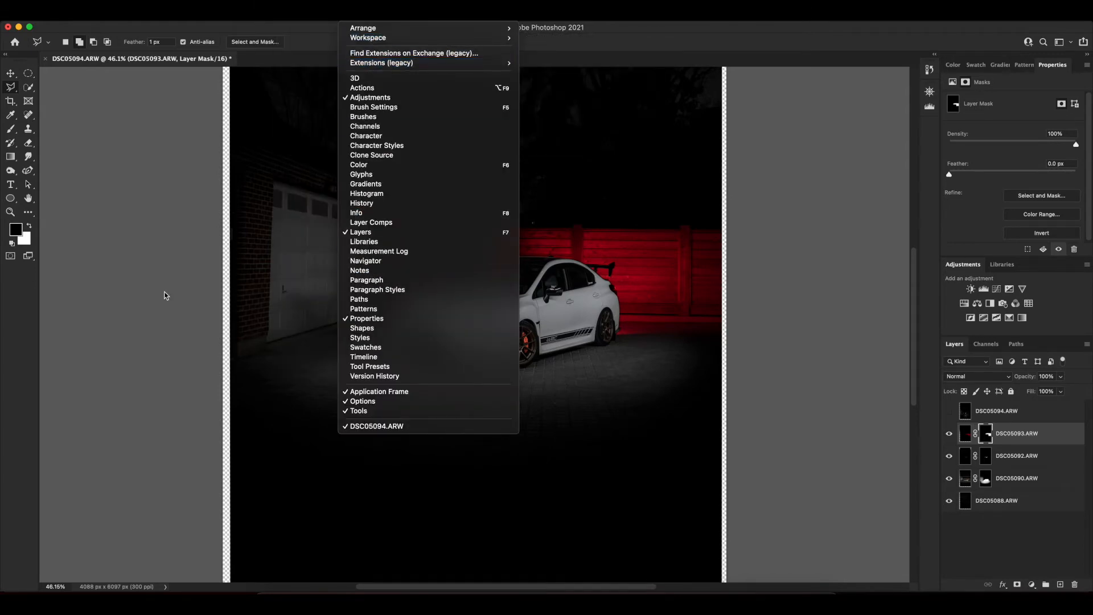
mouse_move(305, 28)
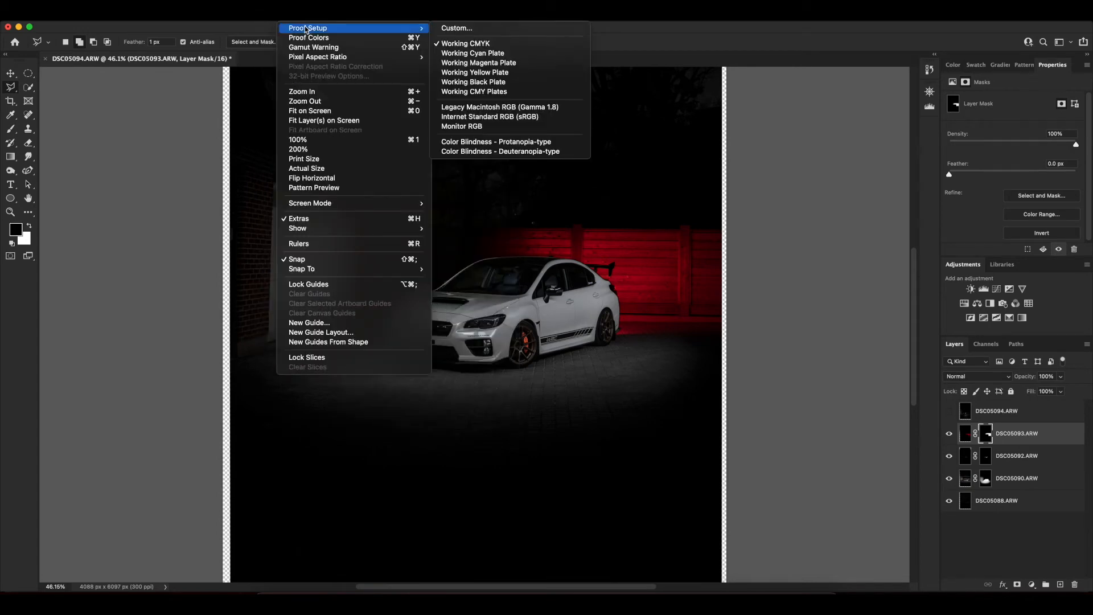
mouse_move(339, 203)
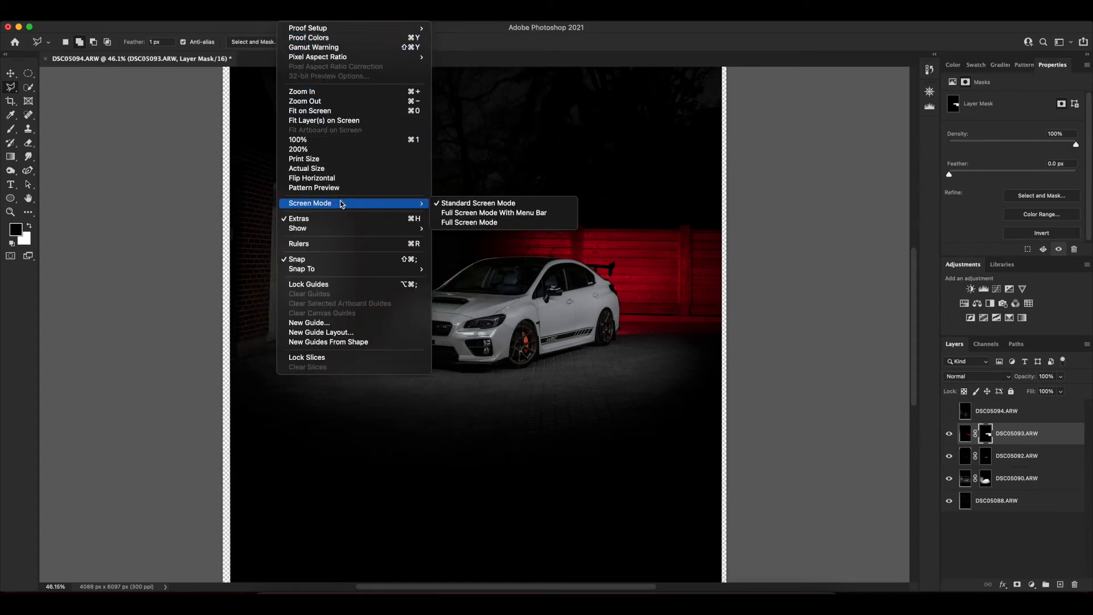
click(458, 203)
Refine the red glow on the DSC05093.ARW mask using a black 582 px brush at 50% opacity and 25% flow, leaving nothing selected.
click(10, 128)
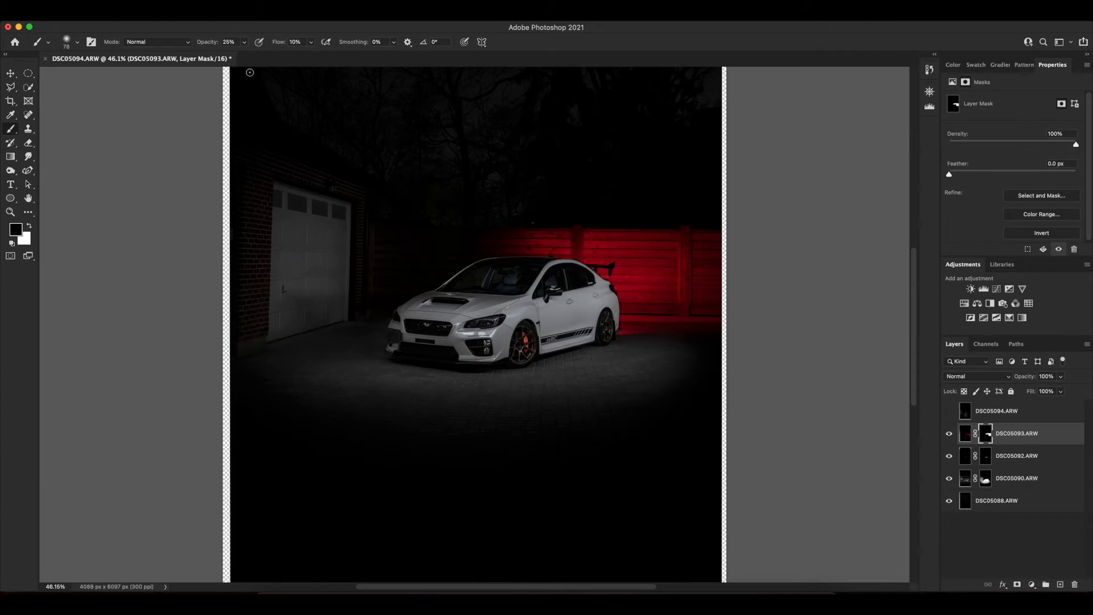
click(215, 27)
click(223, 61)
key(])
key(])
key(])
key(])
key(])
key(])
key(])
key(])
key(])
key(])
key(])
key(])
key(])
key(])
key(])
key(])
key(])
key(])
key(])
key(])
key(super+d)
drag(450, 316, 376, 325)
key(super+shift+d)
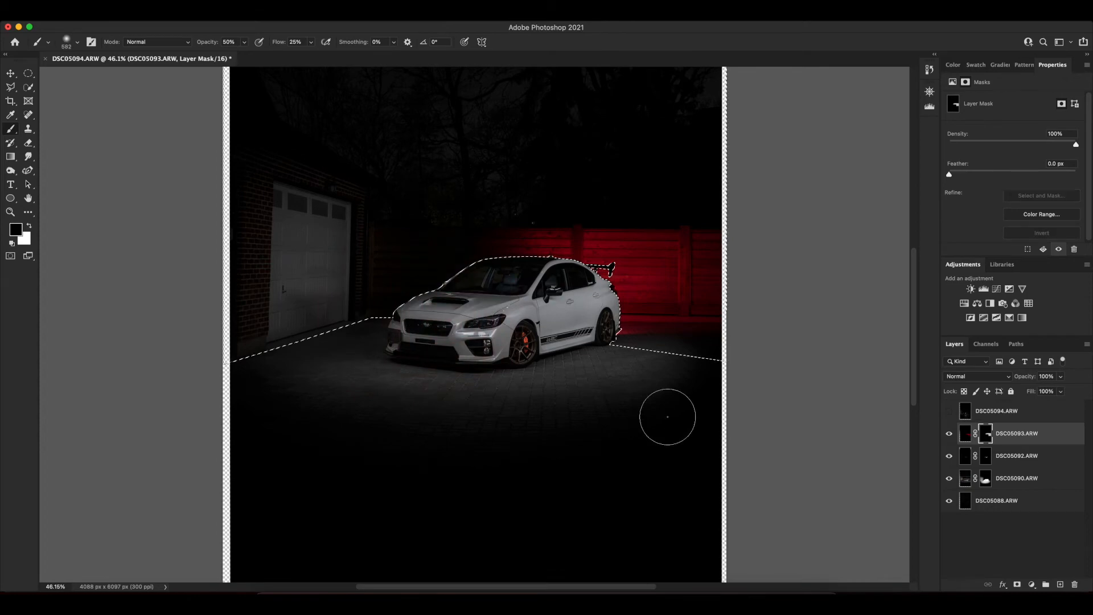
key(super+d)
scroll(640, 350, up, 3)
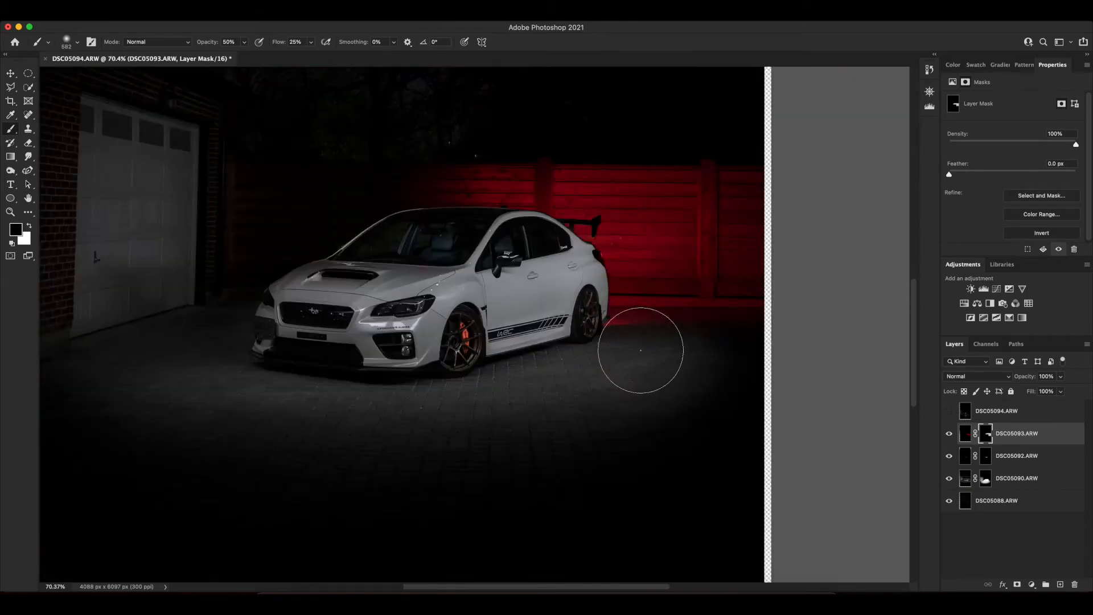
Show the DSC05094.ARW headlight layer and give it a layer mask inverted to black.
click(949, 411)
click(949, 411)
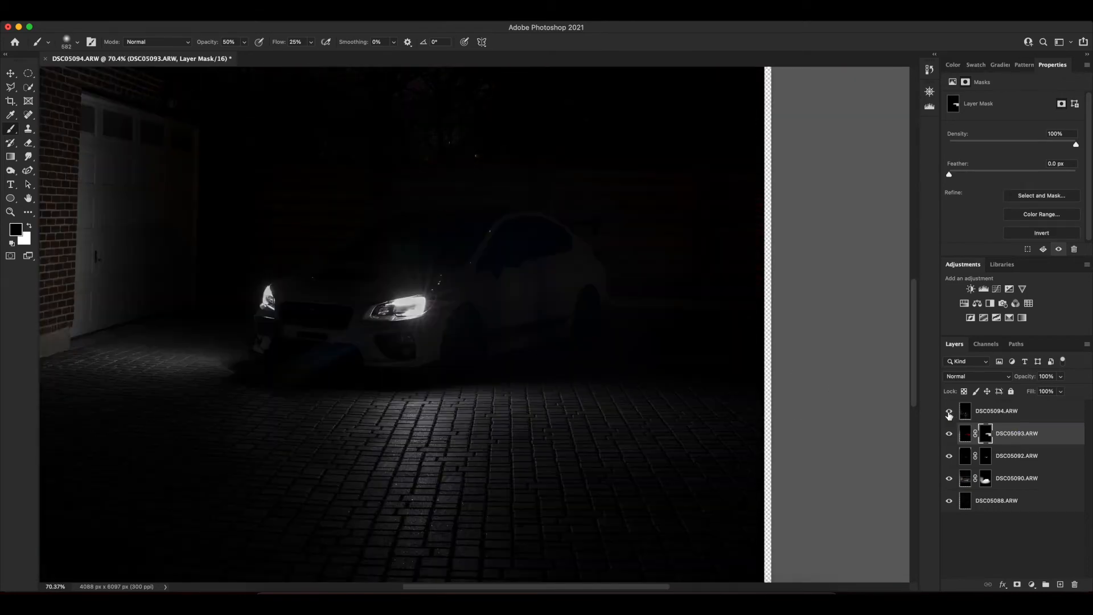
click(948, 412)
click(949, 412)
click(949, 413)
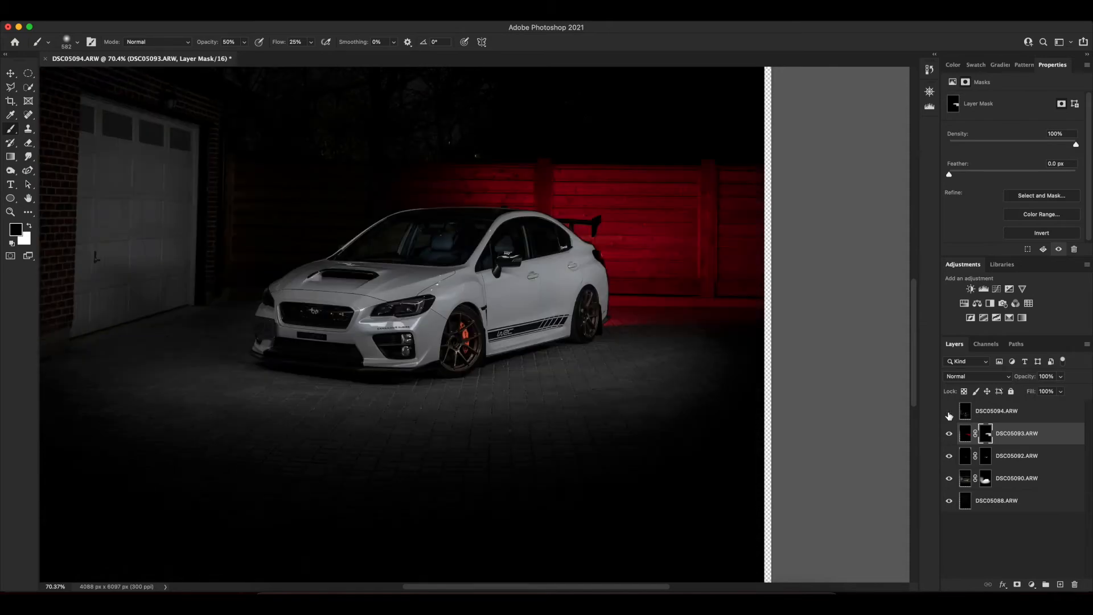
click(949, 411)
click(997, 411)
click(1017, 584)
key(super+i)
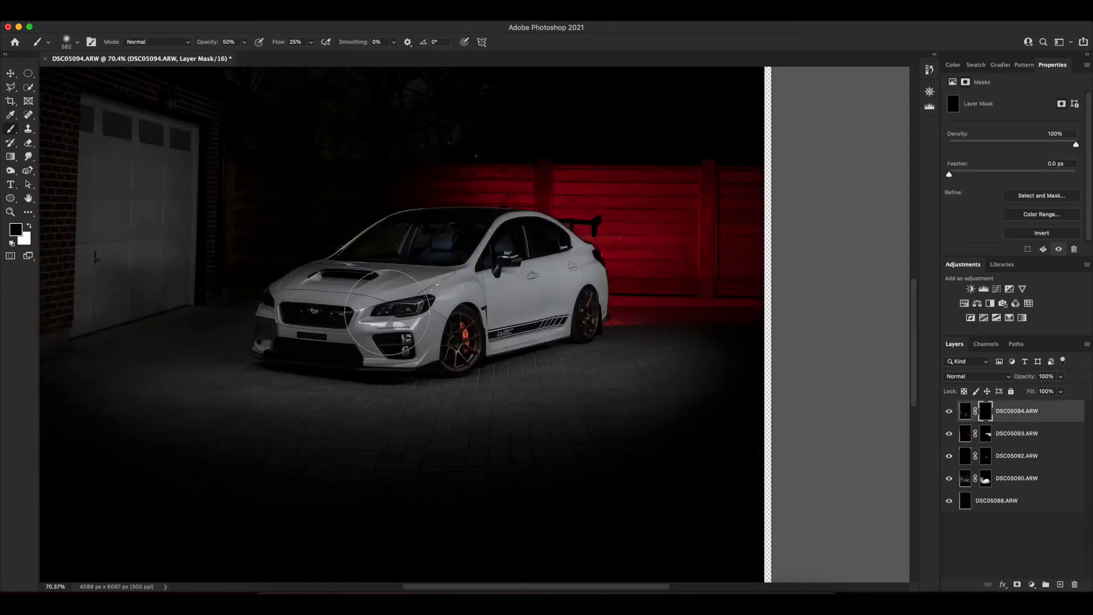
Outline the headlight nearest the front wheel with the Polygonal Lasso.
scroll(387, 311, up, 4)
key(l)
scroll(463, 308, up, 5)
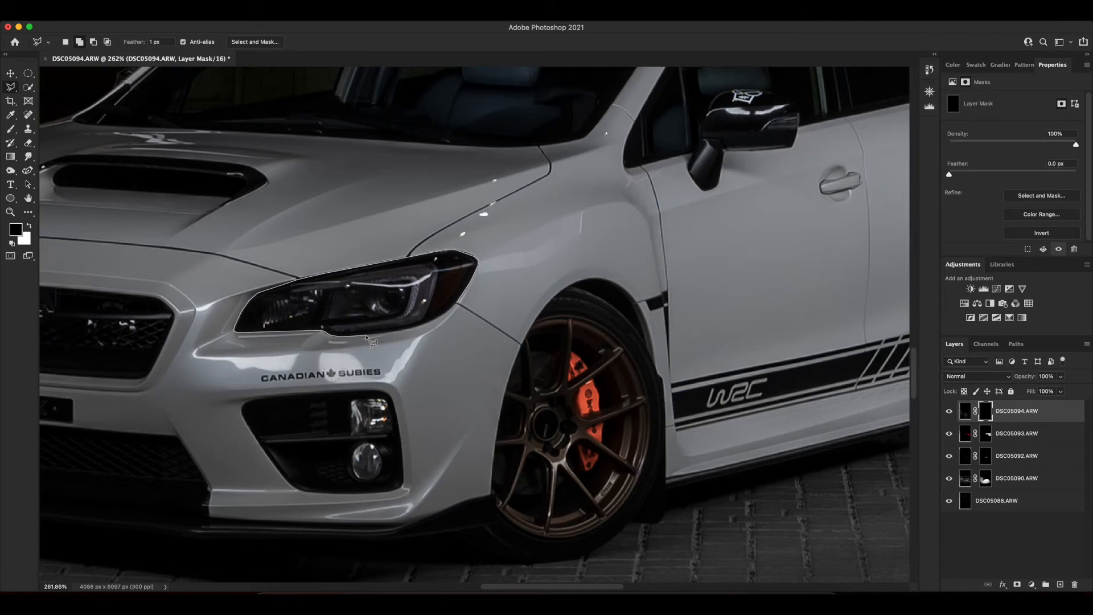
click(450, 310)
scroll(399, 302, left, 10)
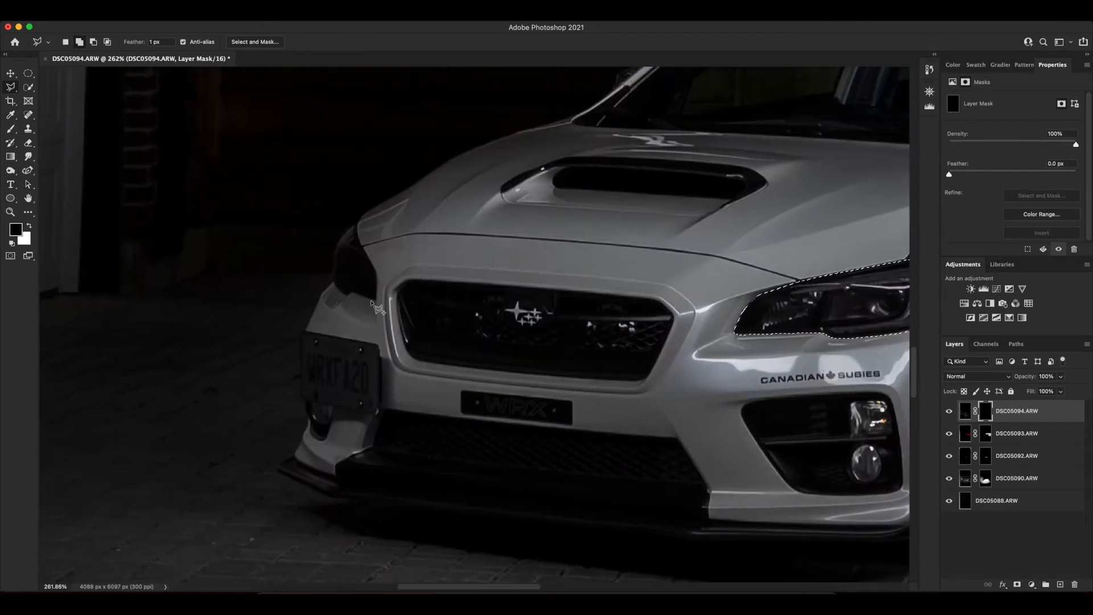
Add the other headlight beside the licence plate to the lasso selection and save the combined selection.
click(377, 275)
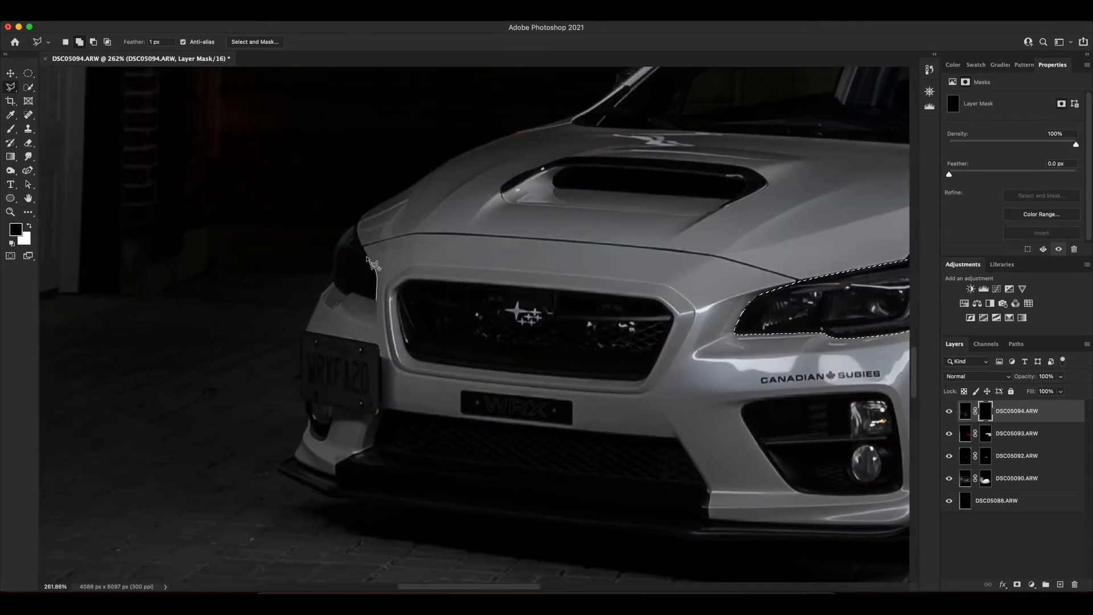
click(358, 221)
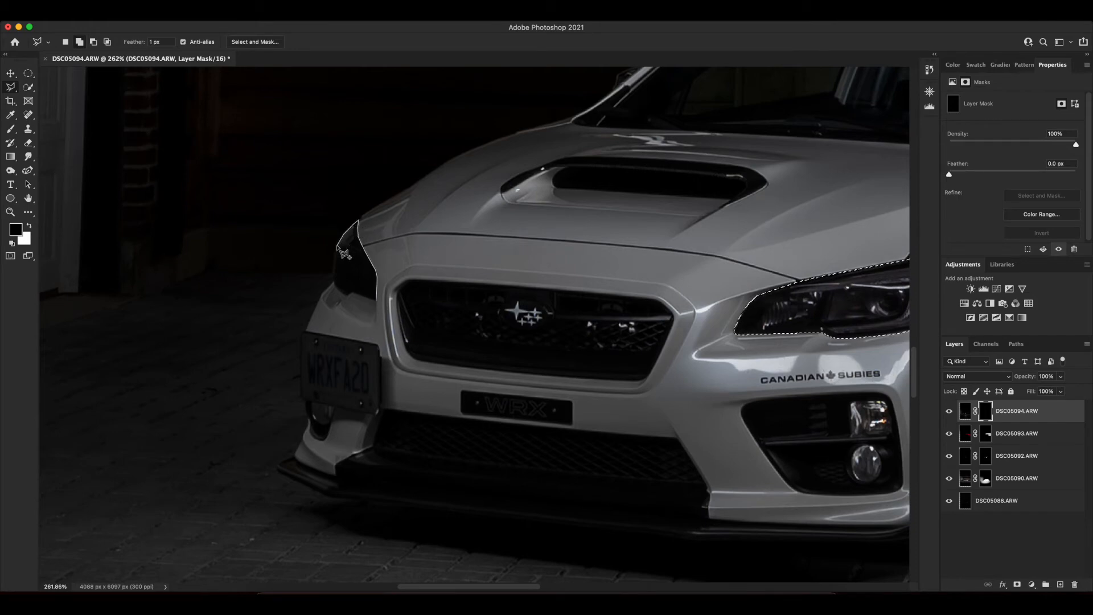
click(344, 293)
click(353, 292)
click(366, 296)
click(375, 298)
click(213, 16)
click(254, 252)
click(642, 258)
Paint both headlights lit on the DSC05094.ARW mask in white at 75% opacity and 50% flow, and deselect.
scroll(615, 280, down, 6)
drag(656, 327, 608, 345)
click(11, 129)
key(x)
click(246, 44)
mouse_move(661, 275)
mouse_down()
mouse_move(527, 331)
mouse_move(501, 331)
mouse_move(487, 294)
mouse_up()
key(super+d)
scroll(559, 349, down, 5)
scroll(565, 341, up, 5)
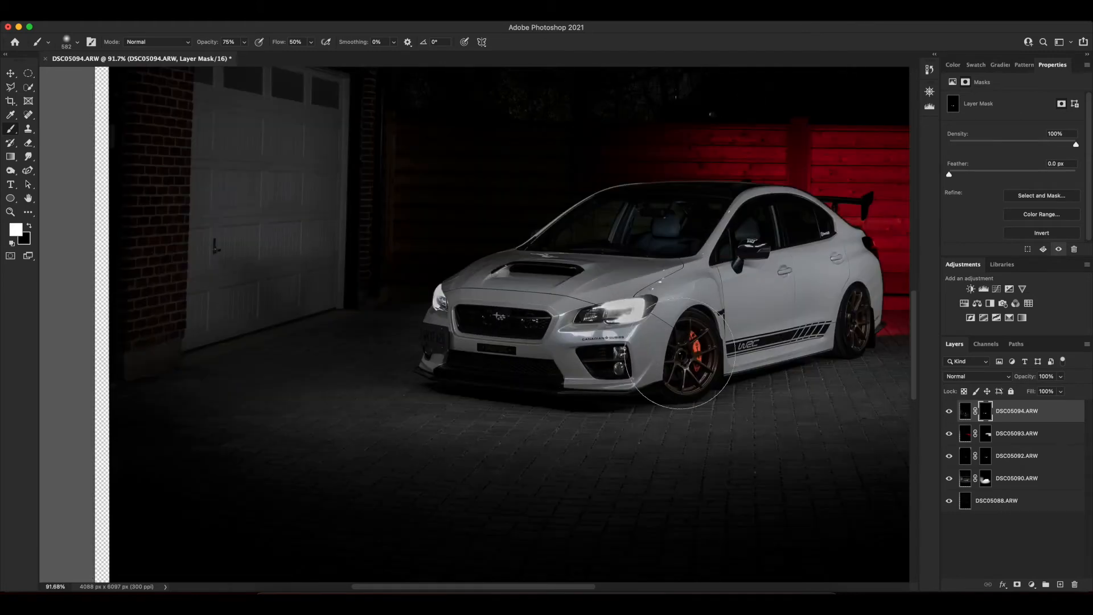
Try painting the headlight-lit ground in front of the car on the DSC05094.ARW mask, and undo the stroke.
scroll(604, 407, down, 3)
shift+click(984, 411)
shift+click(985, 411)
drag(670, 408, 619, 422)
key(super+z)
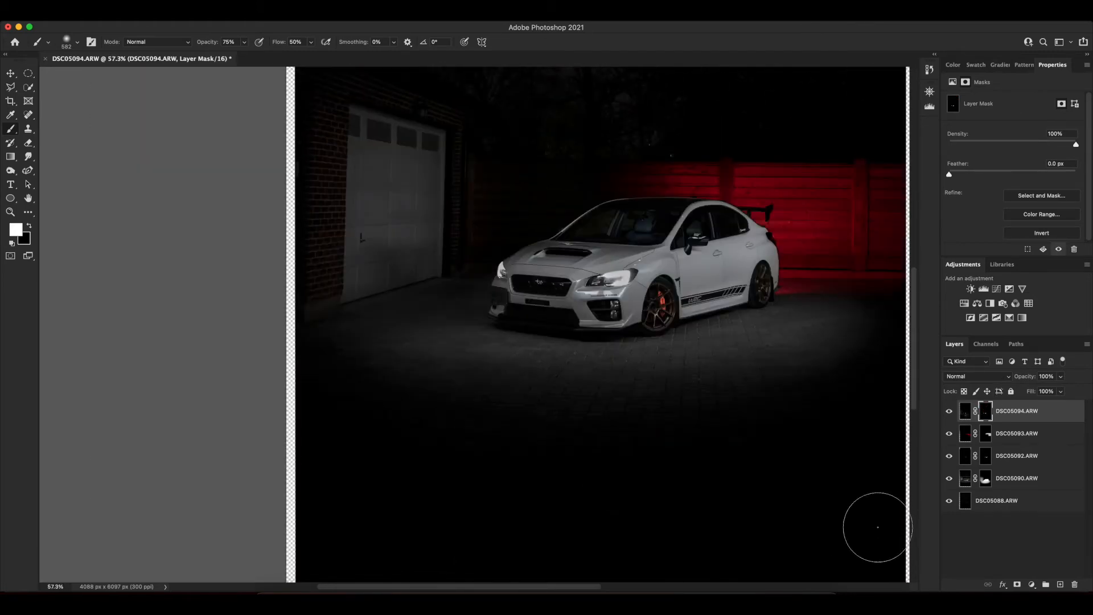
Compare the headlight layer with its mask off and on, and paint white over the garage door's lower area.
shift+click(985, 410)
shift+click(984, 411)
drag(397, 278, 338, 283)
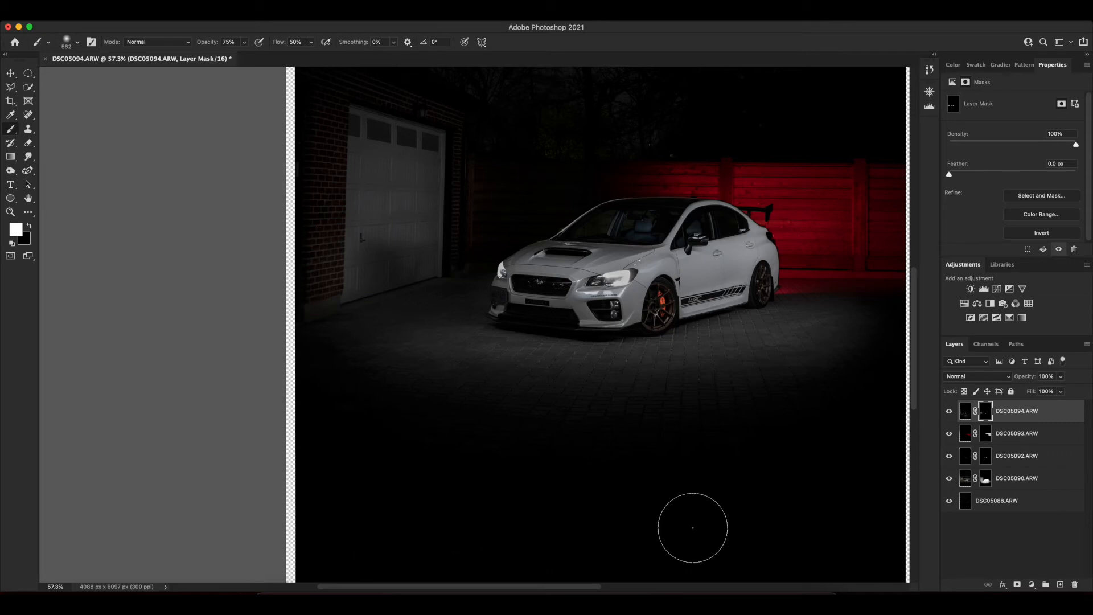
Brighten the garage door's lower part and nearby brick on the DSC05090.ARW mask with a white 295 px brush.
click(985, 478)
scroll(384, 278, up, 3)
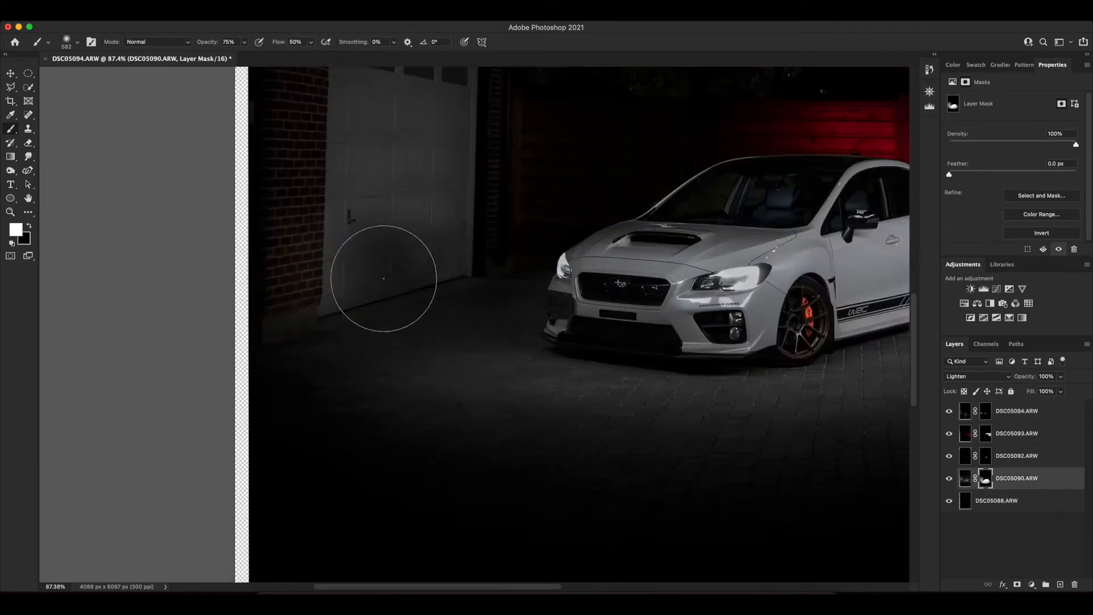
scroll(384, 278, up, 3)
drag(388, 242, 188, 267)
mouse_move(382, 272)
mouse_down()
mouse_move(353, 206)
mouse_move(350, 226)
mouse_move(459, 249)
mouse_up()
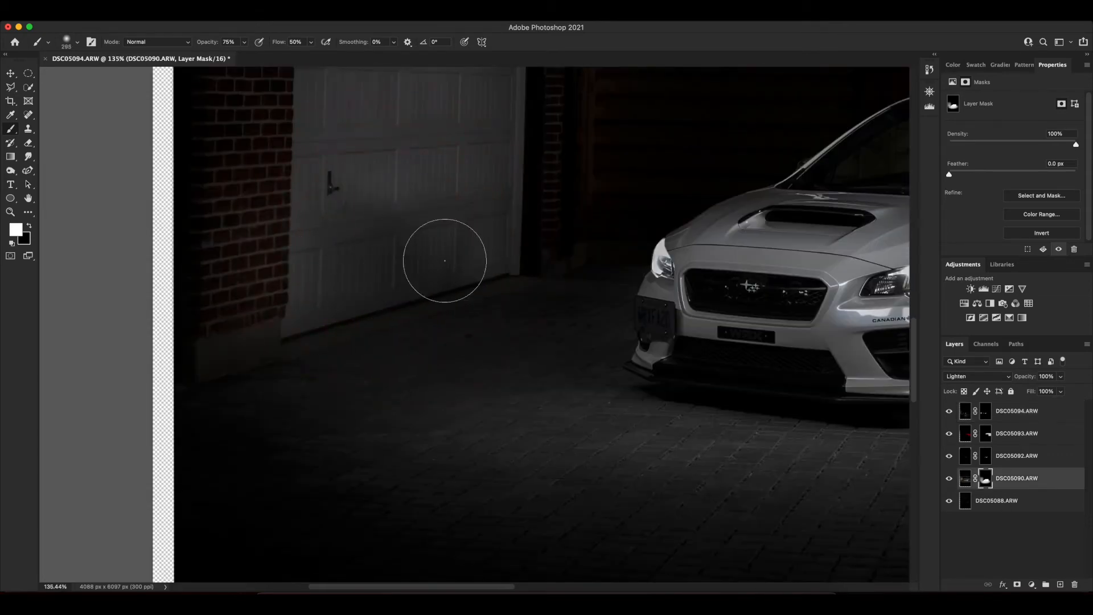
Switch the brush to black, undo the last change, and set the brush to 50% opacity and 25% flow.
scroll(417, 305, down, 3)
key(x)
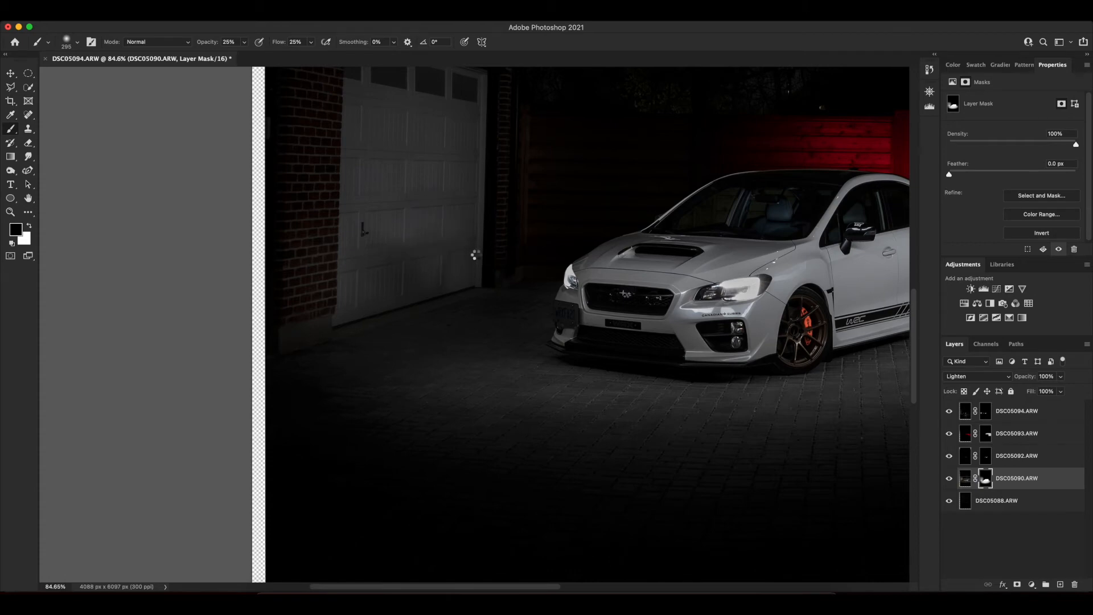
key(super+z)
scroll(508, 232, down, 3)
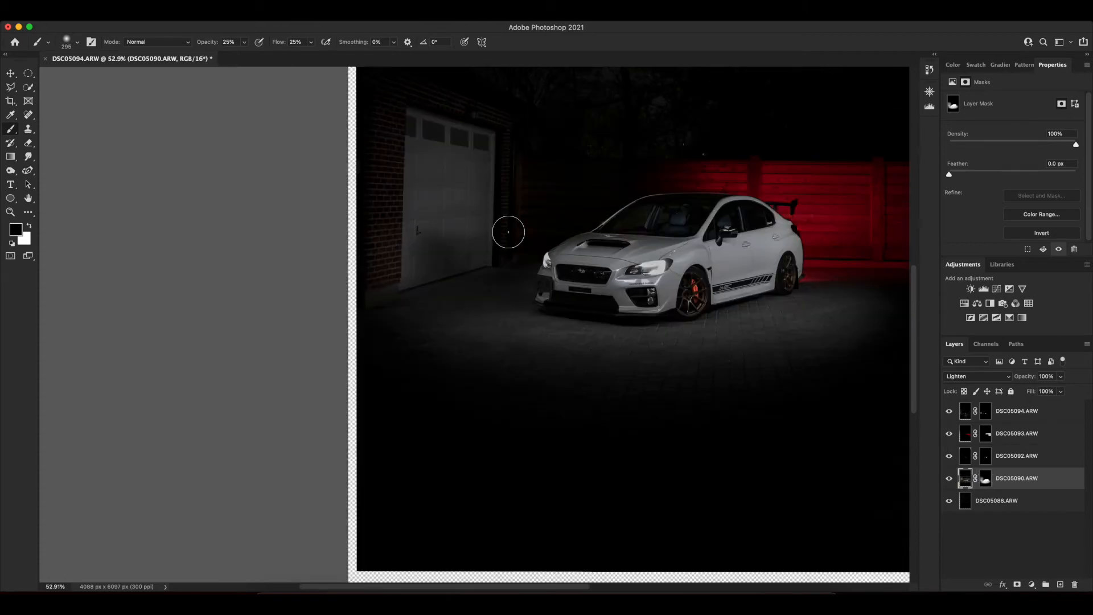
scroll(508, 232, up, 3)
scroll(508, 284, up, 3)
key(0)
key(5)
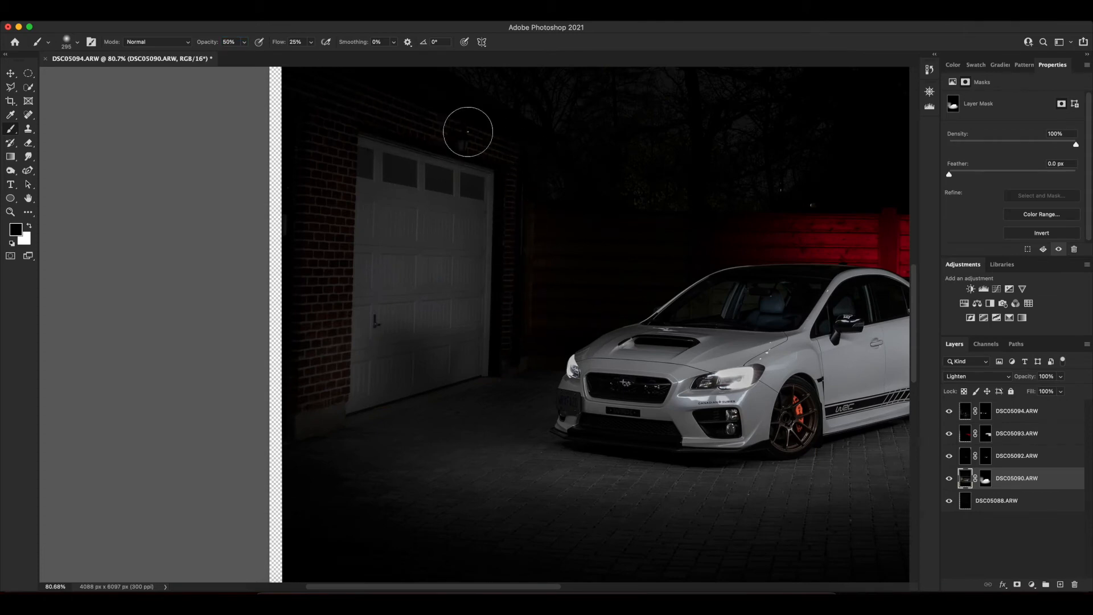
scroll(415, 293, down, 3)
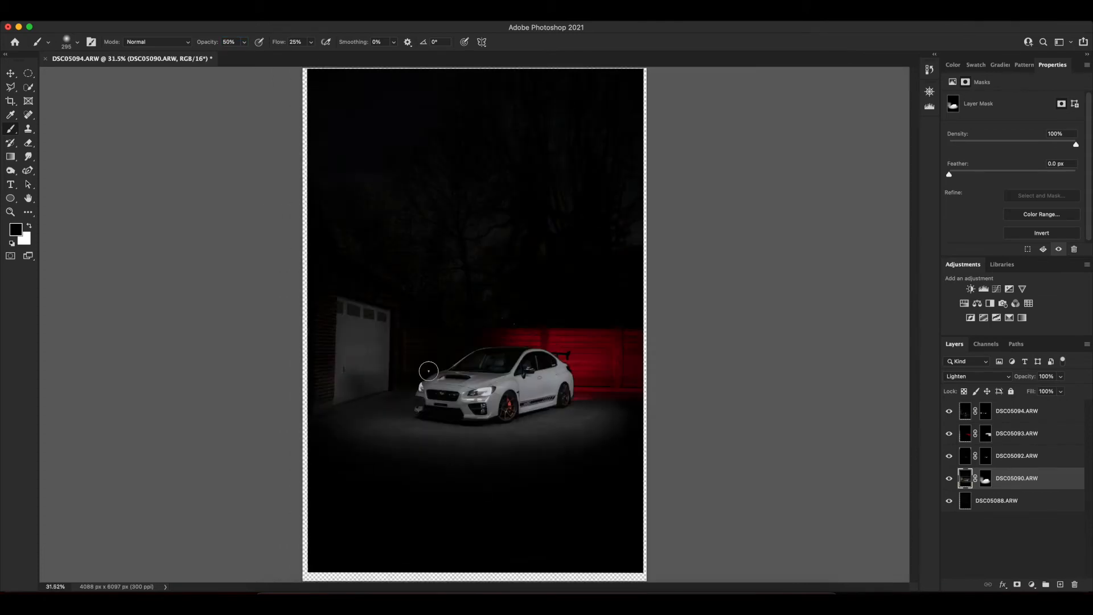
scroll(427, 370, up, 1)
Duplicate the DSC05090.ARW layer and hide the DSC05094, DSC05093 and DSC05092 layers.
click(985, 433)
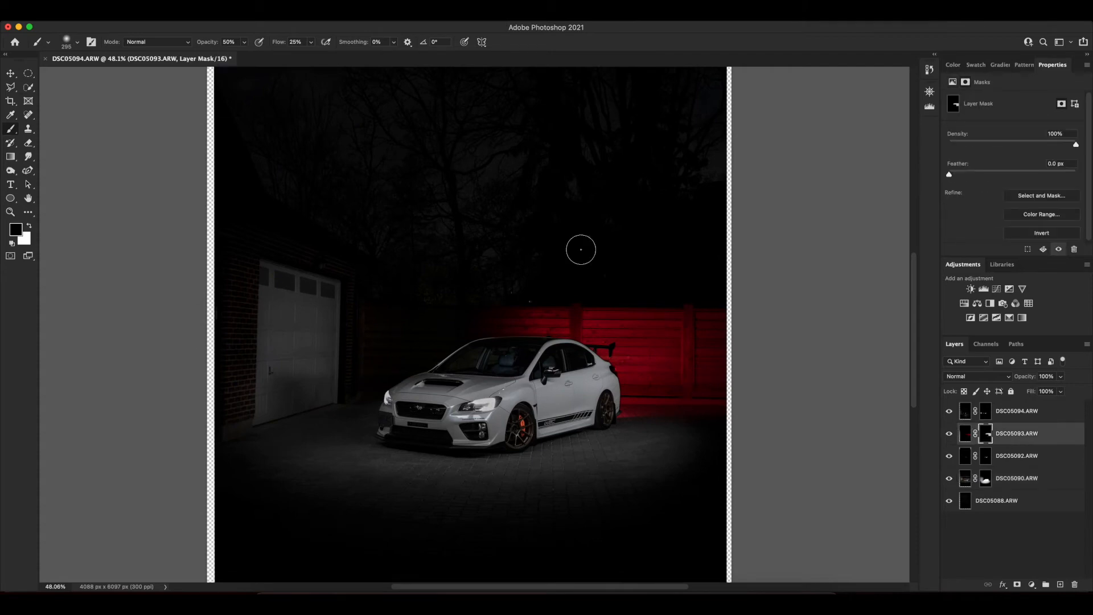
drag(967, 478, 1059, 583)
drag(949, 410, 954, 459)
Apply the Camera Raw Filter to the duplicate with exposure +1.25, contrast +10, shadows +25 and saturation -9.
click(254, 16)
click(260, 94)
click(875, 184)
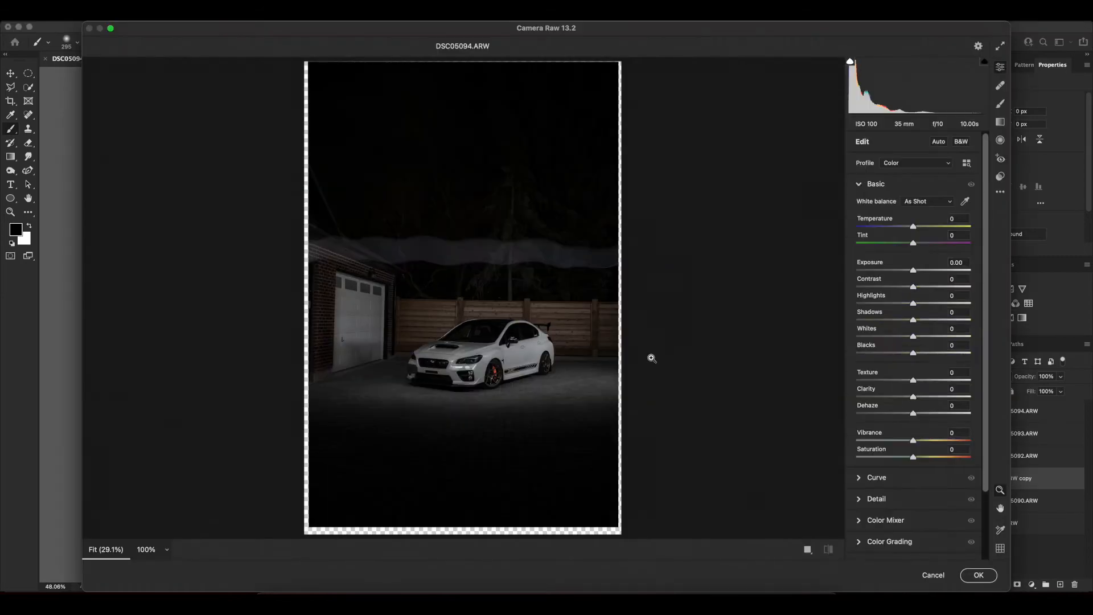
click(516, 367)
drag(913, 271, 927, 272)
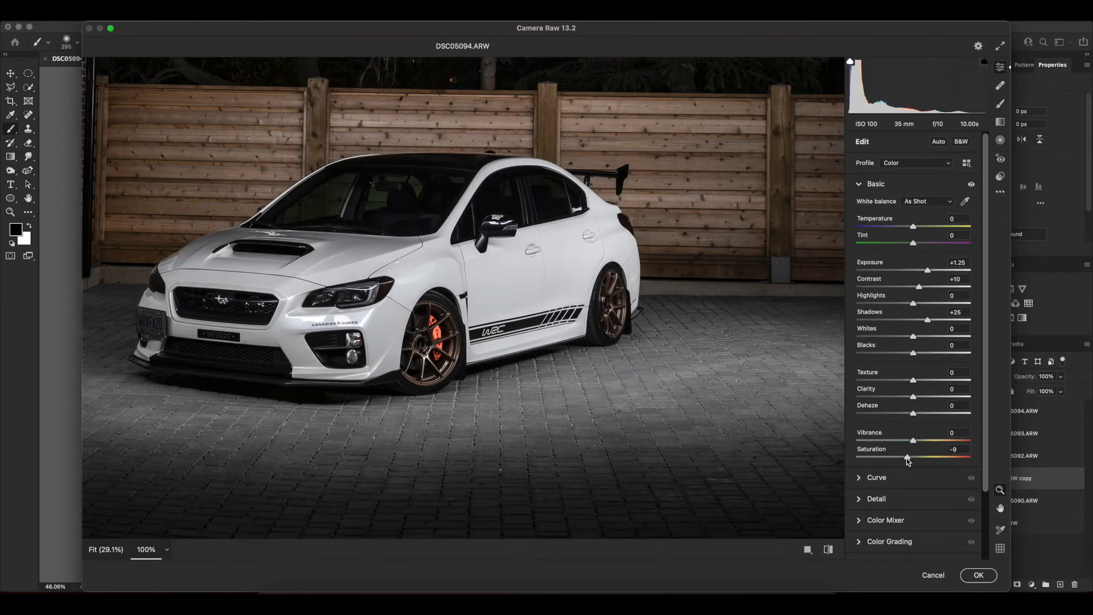
drag(907, 459, 907, 460)
scroll(877, 465, down, 2)
click(881, 474)
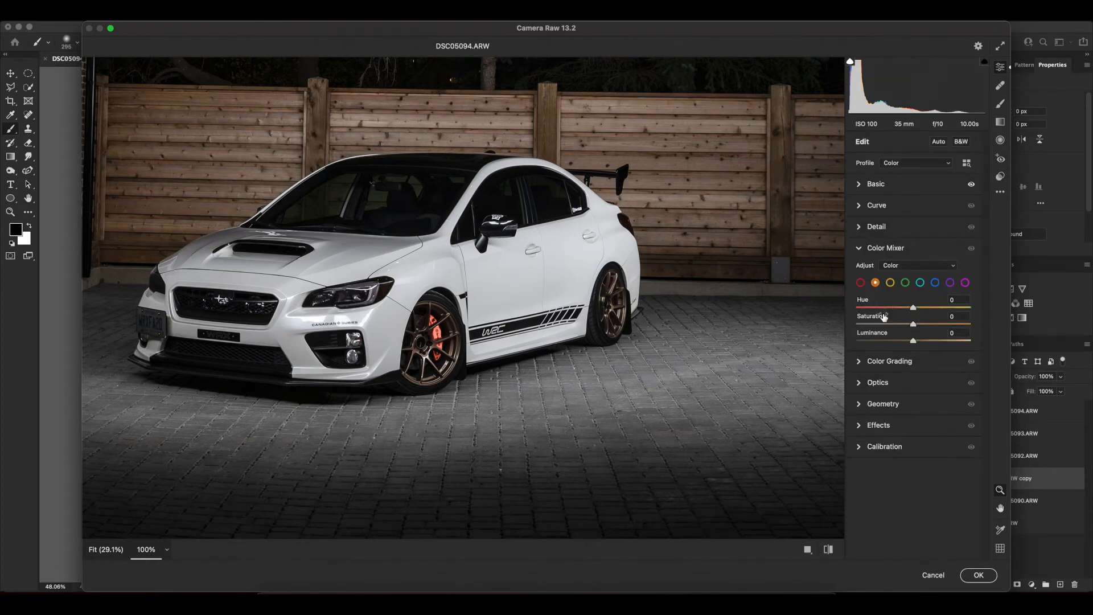
click(978, 575)
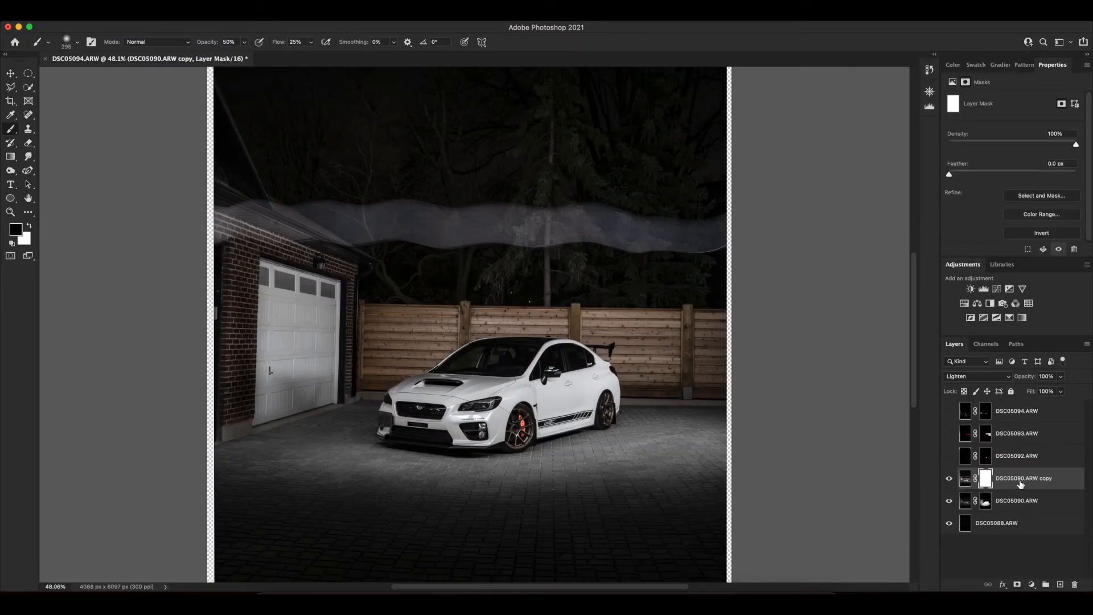
Rename the duplicated layer "Wheels" and invert its layer mask to black.
double_click(1016, 478)
text(Wheels)
key(Return)
click(985, 478)
key(super+i)
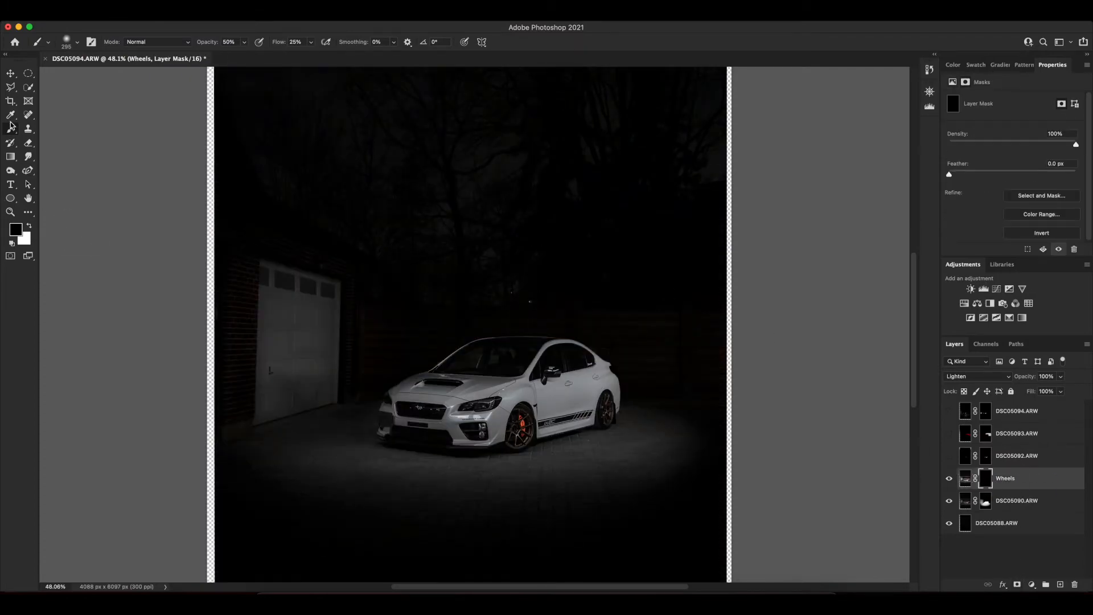
Paint the front wheel's spokes, rim and brake caliper on the Wheels mask with a white 23 px brush at 75% opacity and 50% flow.
scroll(514, 427, up, 10)
mouse_move(517, 426)
mouse_down()
mouse_move(467, 314)
mouse_move(433, 320)
mouse_up()
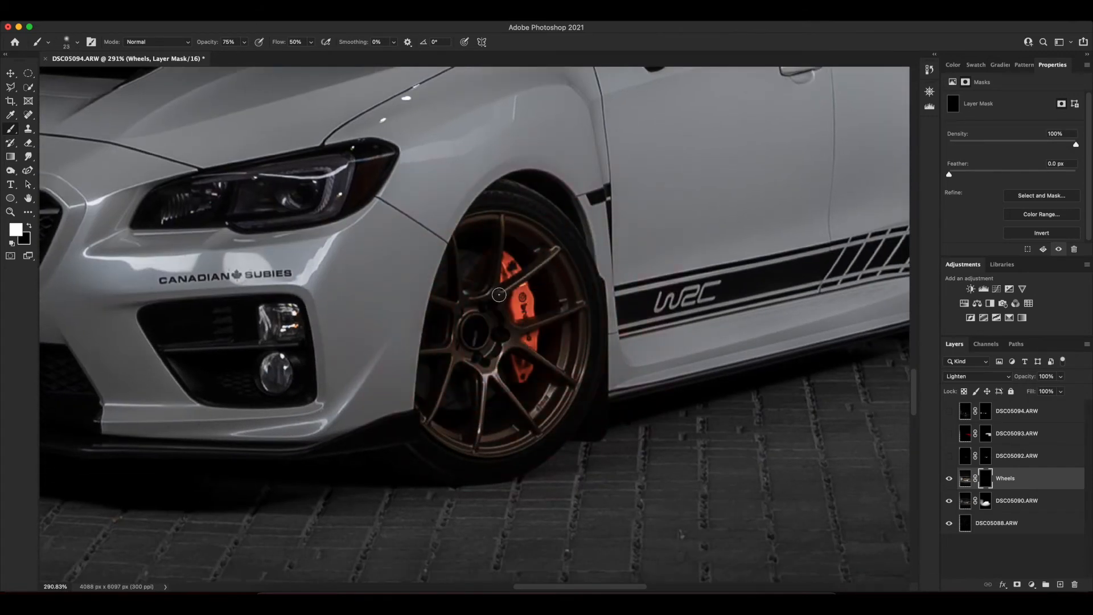
mouse_move(521, 277)
mouse_down()
mouse_move(501, 223)
mouse_move(464, 298)
mouse_move(455, 247)
mouse_move(436, 299)
mouse_move(454, 343)
mouse_move(431, 355)
mouse_move(437, 401)
mouse_move(447, 379)
mouse_move(478, 420)
mouse_move(519, 406)
mouse_move(504, 313)
mouse_up()
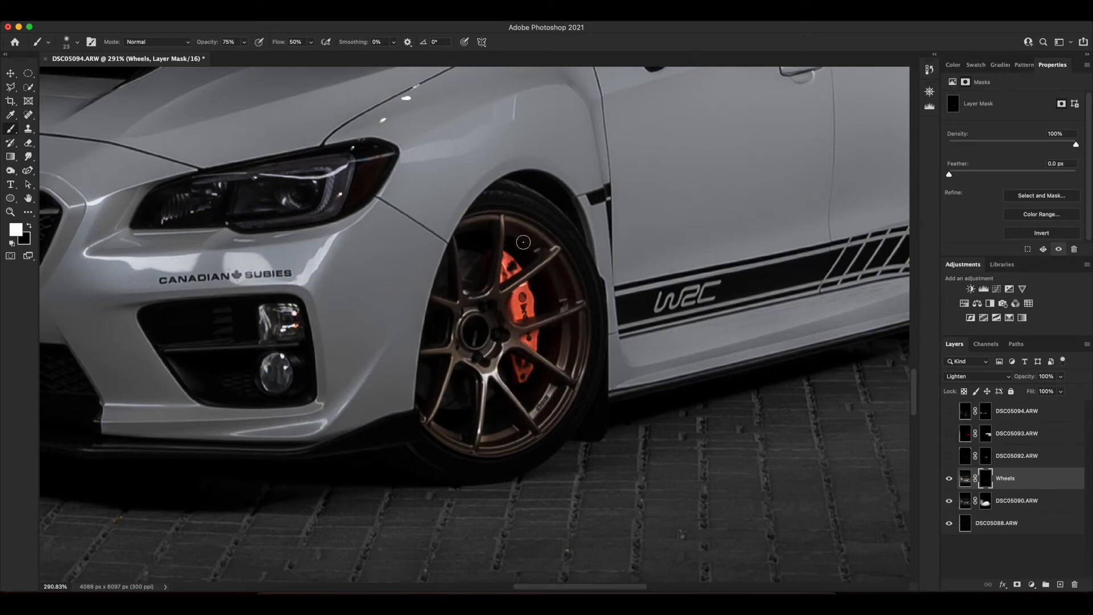
mouse_move(572, 327)
mouse_down()
mouse_move(567, 375)
mouse_move(537, 432)
mouse_move(475, 447)
mouse_move(450, 421)
mouse_up()
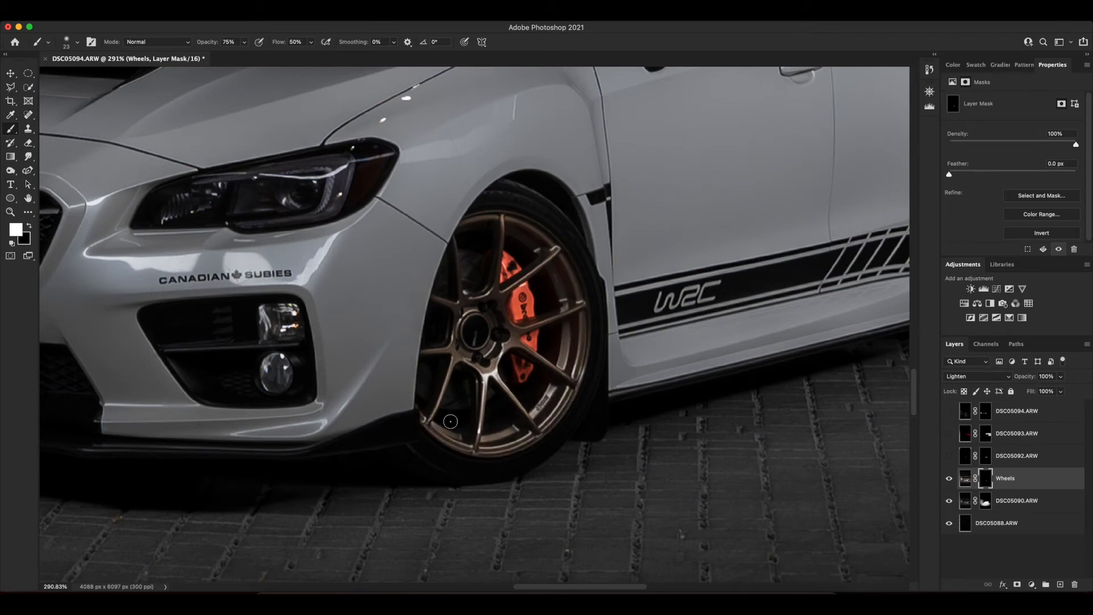
drag(524, 288, 533, 347)
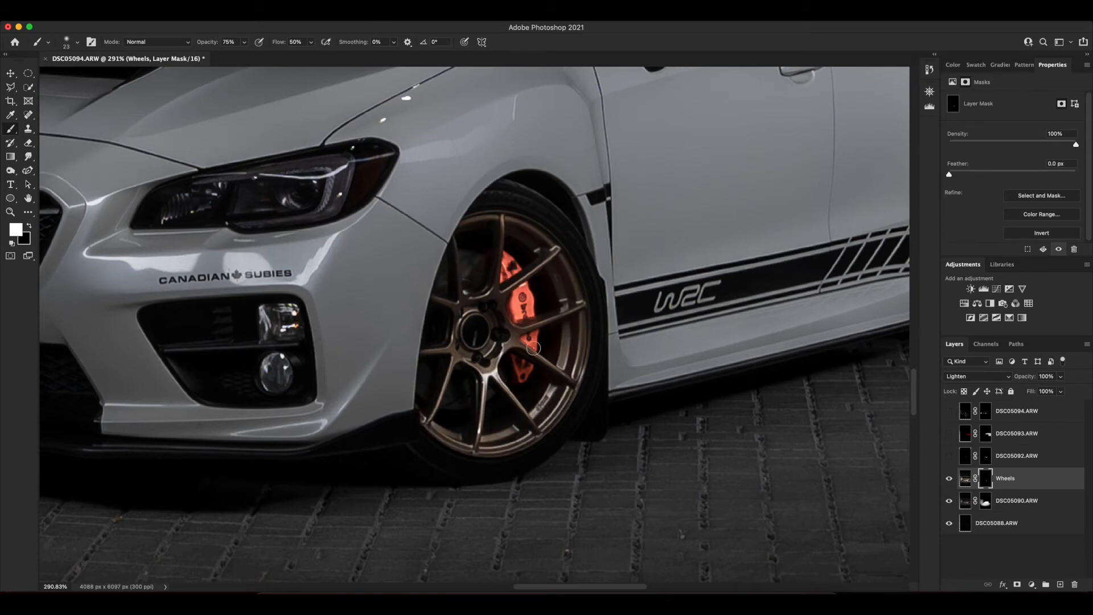
Paint the rear wheel's spokes and rim on the Wheels mask with the white 23 px brush at 75% opacity and 50% flow.
scroll(562, 326, down, 5)
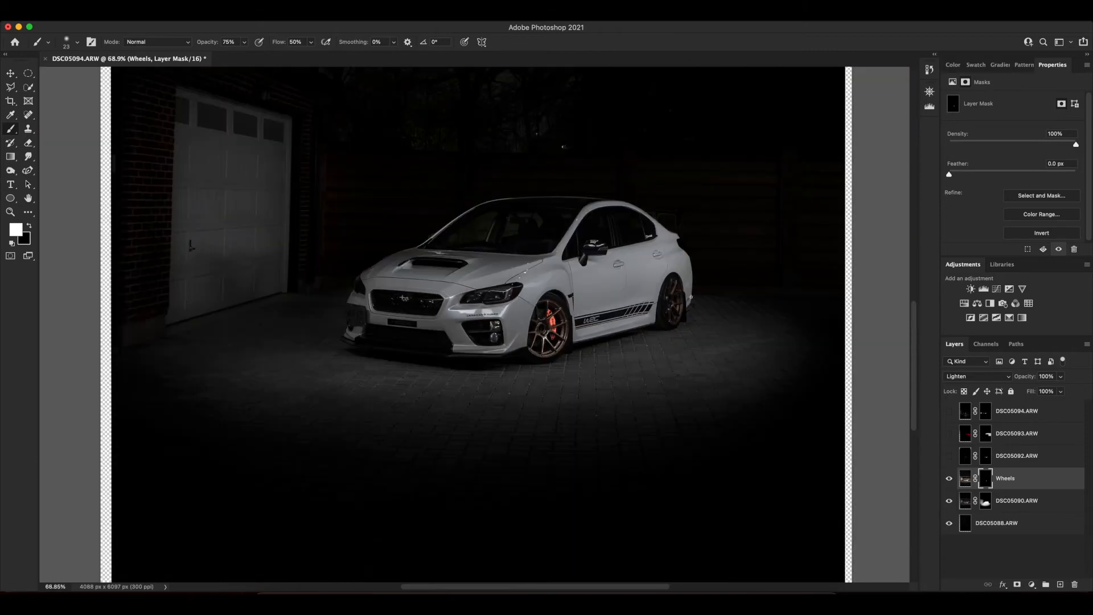
scroll(685, 301, up, 6)
drag(685, 298, 601, 301)
mouse_move(571, 197)
mouse_down()
mouse_move(541, 262)
mouse_move(543, 202)
mouse_up()
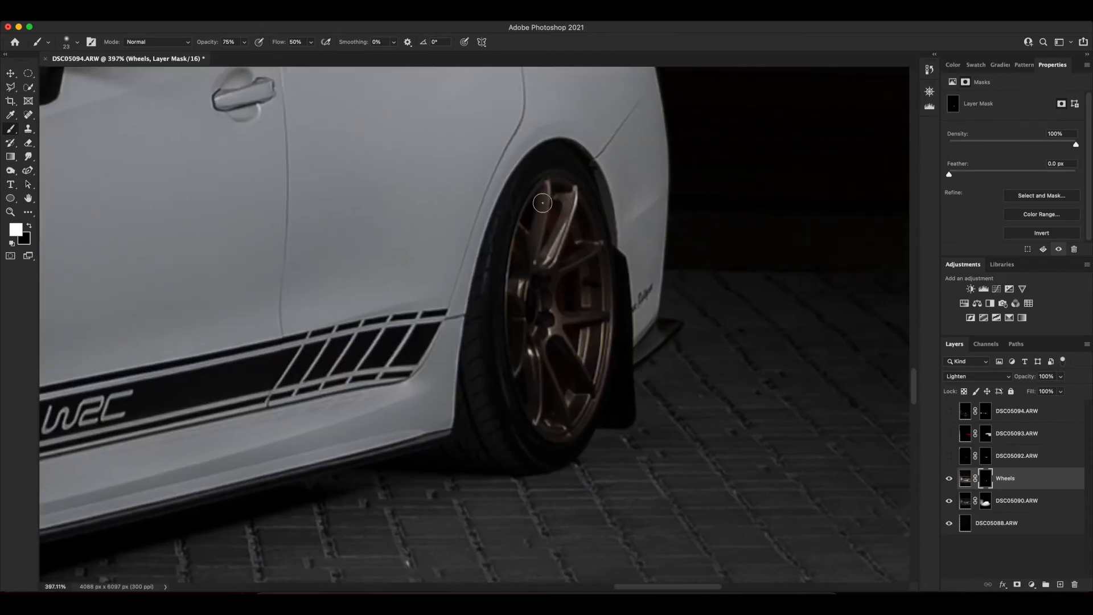
mouse_move(518, 366)
mouse_down()
mouse_move(536, 373)
mouse_move(592, 315)
mouse_move(592, 244)
mouse_move(536, 335)
mouse_move(512, 291)
mouse_up()
mouse_move(525, 396)
mouse_down()
mouse_move(564, 418)
mouse_move(589, 393)
mouse_move(586, 249)
mouse_up()
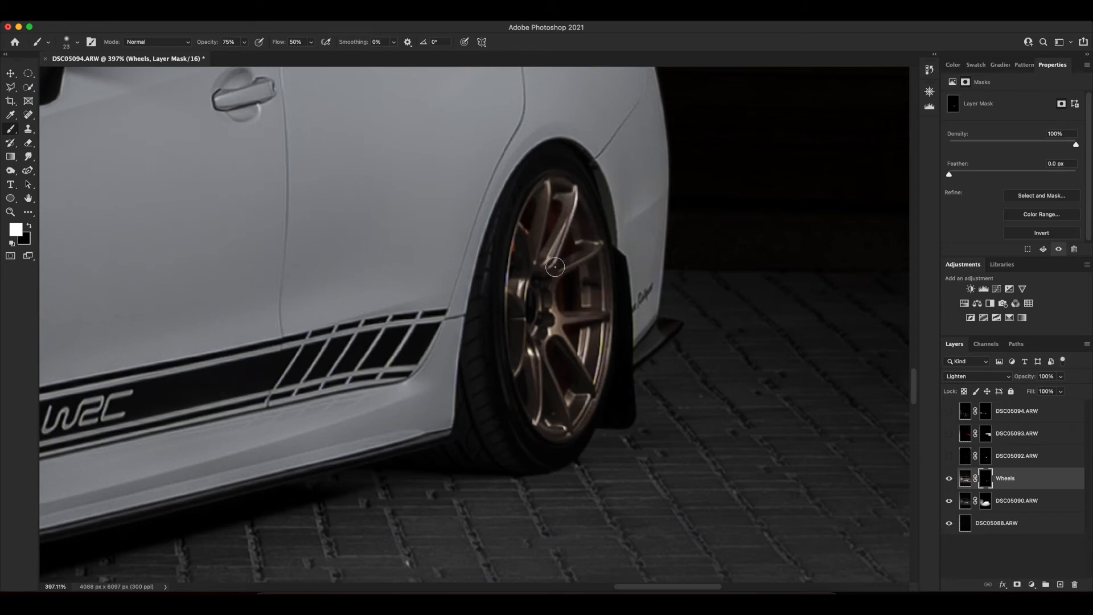
Show the DSC05092.ARW layer and paint more interior light on its mask with a white 31 px brush.
key(super+0)
click(948, 456)
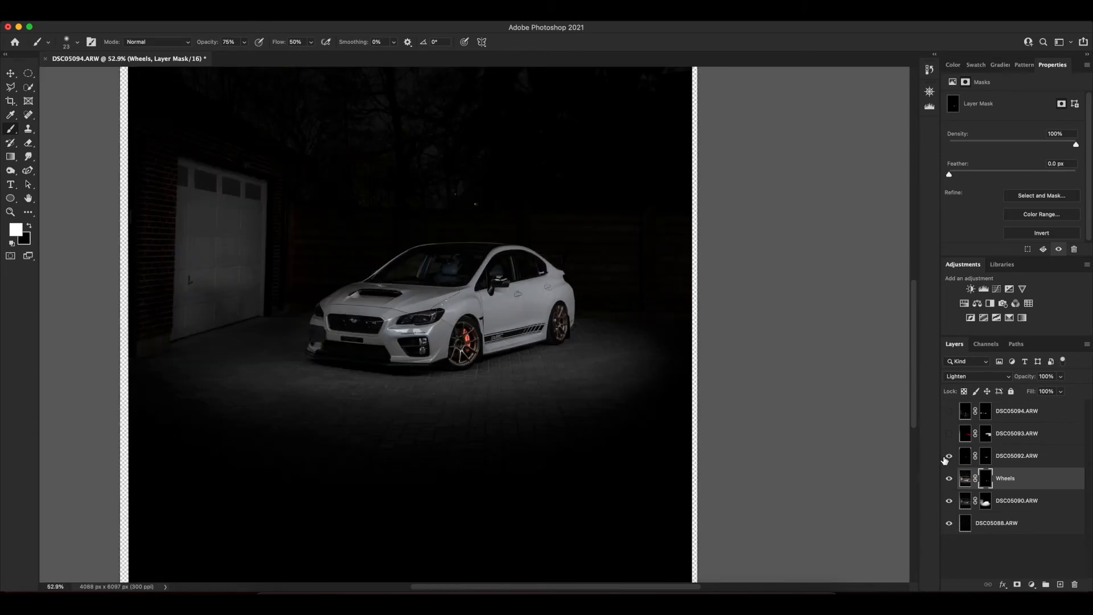
click(988, 459)
scroll(457, 260, up, 10)
mouse_move(401, 219)
mouse_down()
mouse_move(404, 294)
mouse_move(397, 268)
mouse_move(311, 294)
mouse_move(386, 227)
mouse_up()
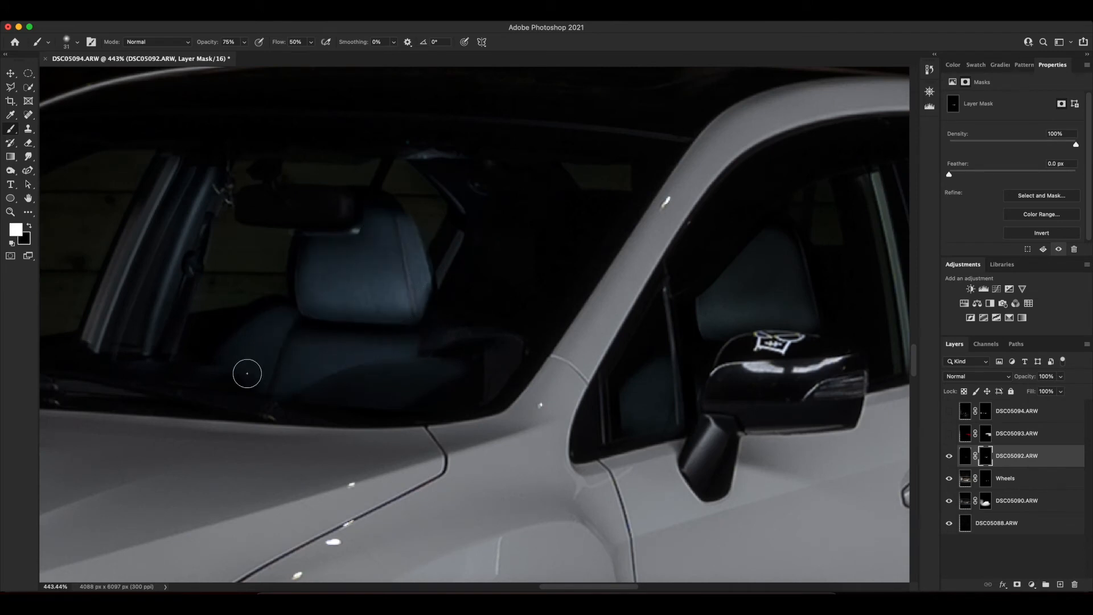
scroll(482, 358, right, 5)
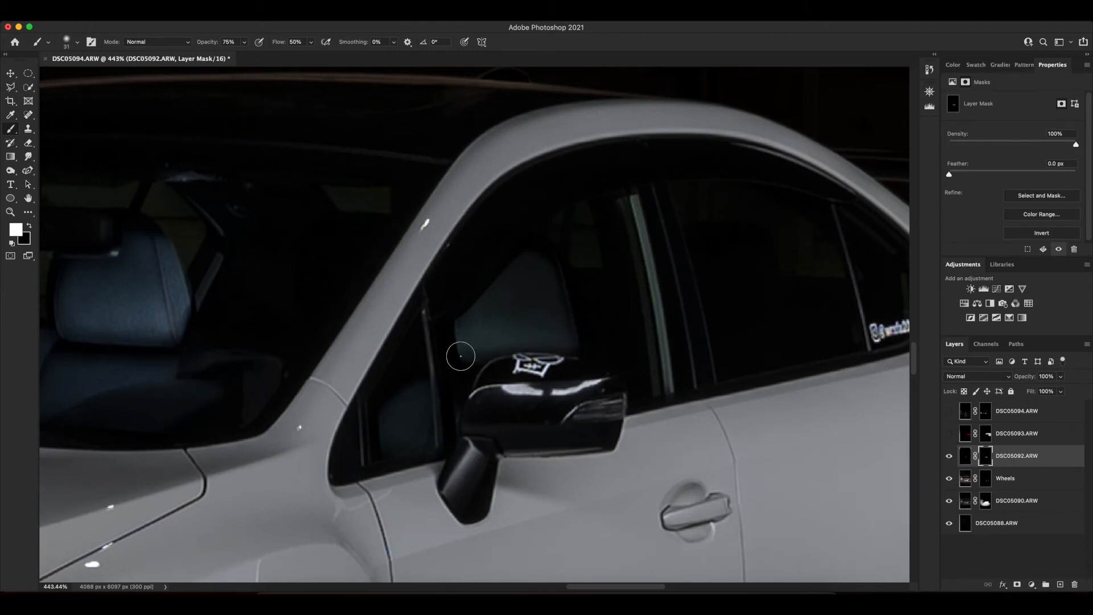
scroll(337, 237, left, 10)
scroll(337, 237, up, 2)
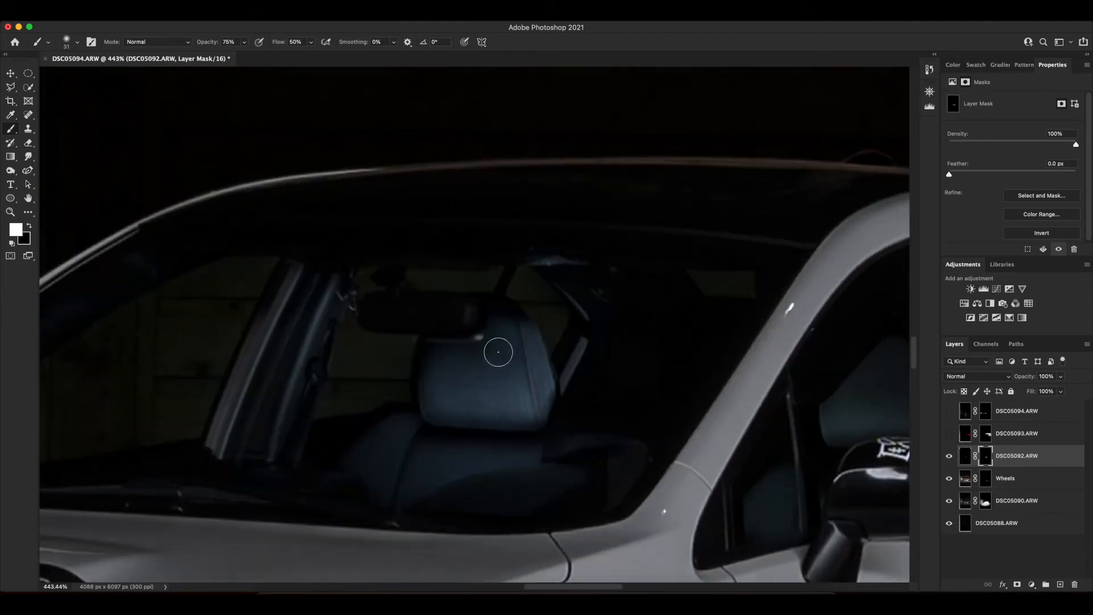
scroll(424, 380, down, 10)
scroll(424, 381, up, 5)
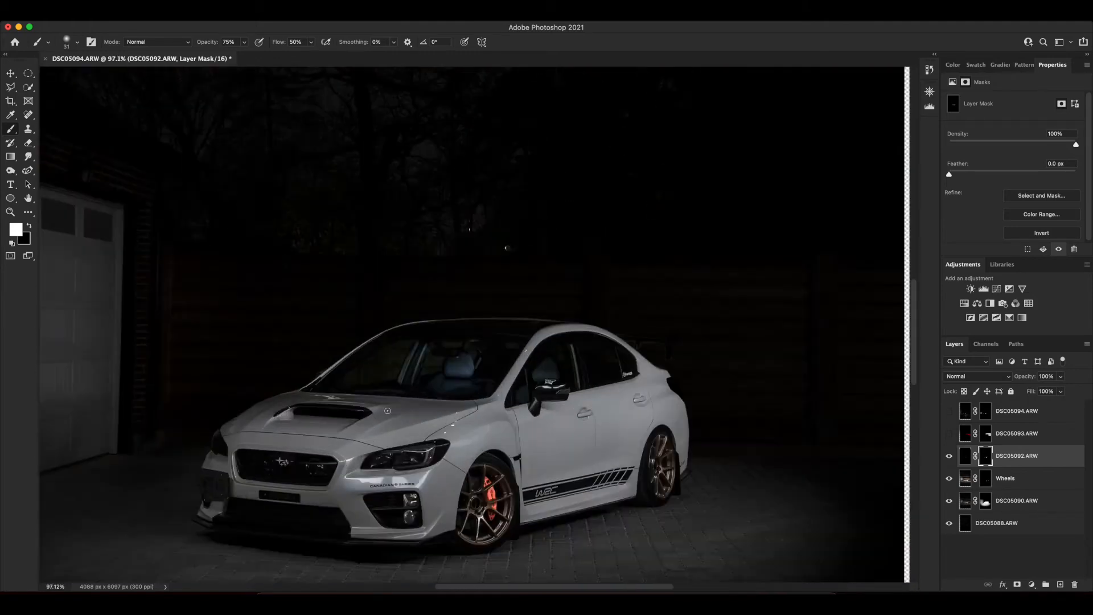
Toggle the DSC05092.ARW layer mask off and on to compare the lit interior.
shift+click(985, 456)
shift+click(986, 455)
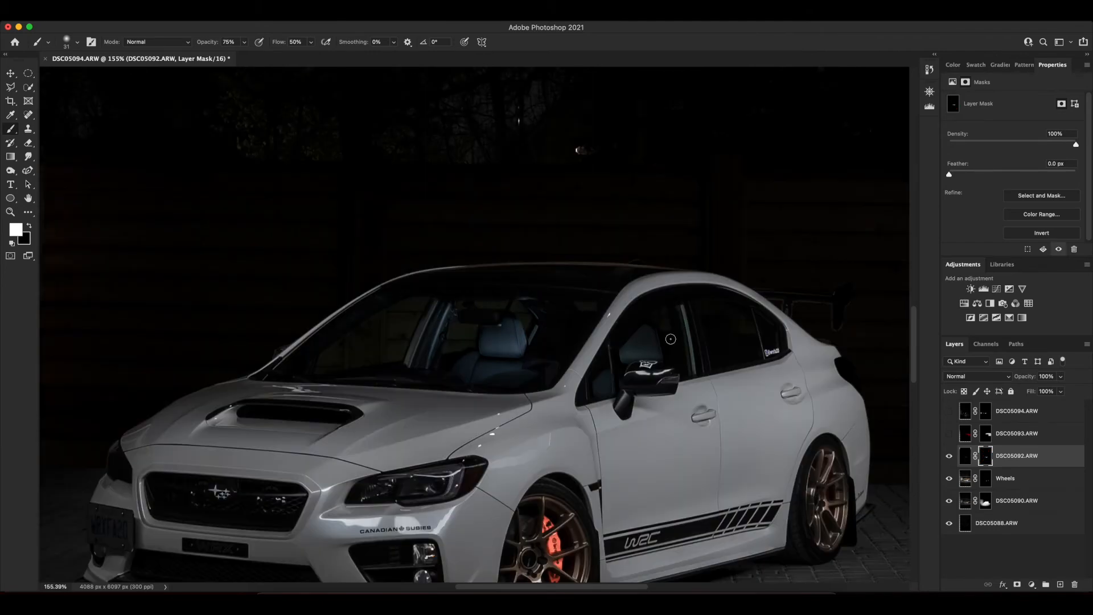
shift+click(985, 456)
scroll(442, 378, up, 3)
shift+click(989, 459)
shift+click(989, 459)
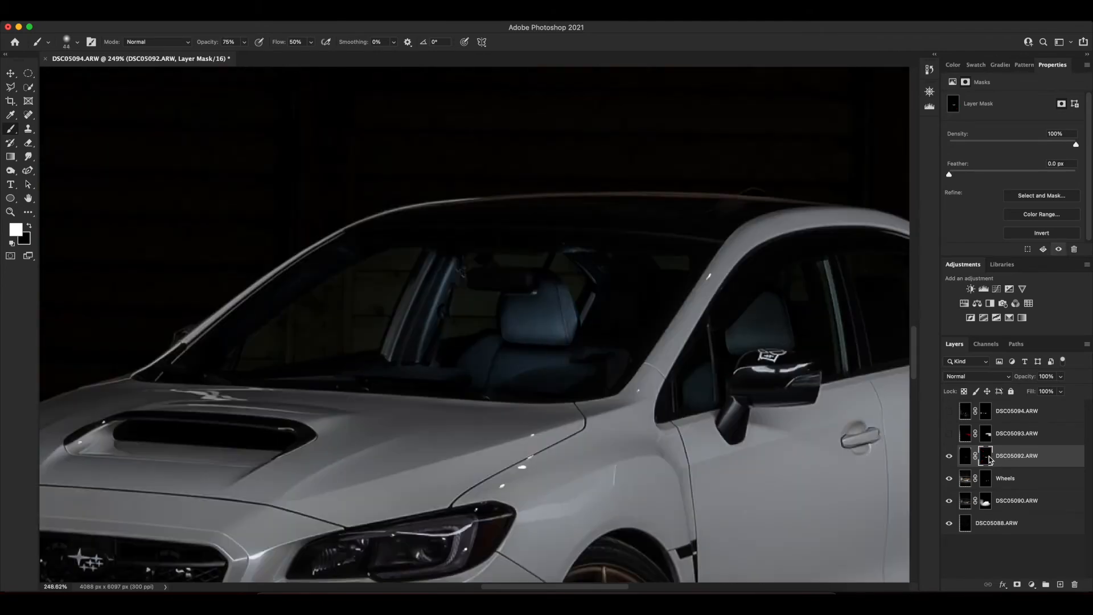
Make the DSC05093.ARW and DSC05094.ARW layers visible again.
scroll(501, 330, down, 8)
click(950, 434)
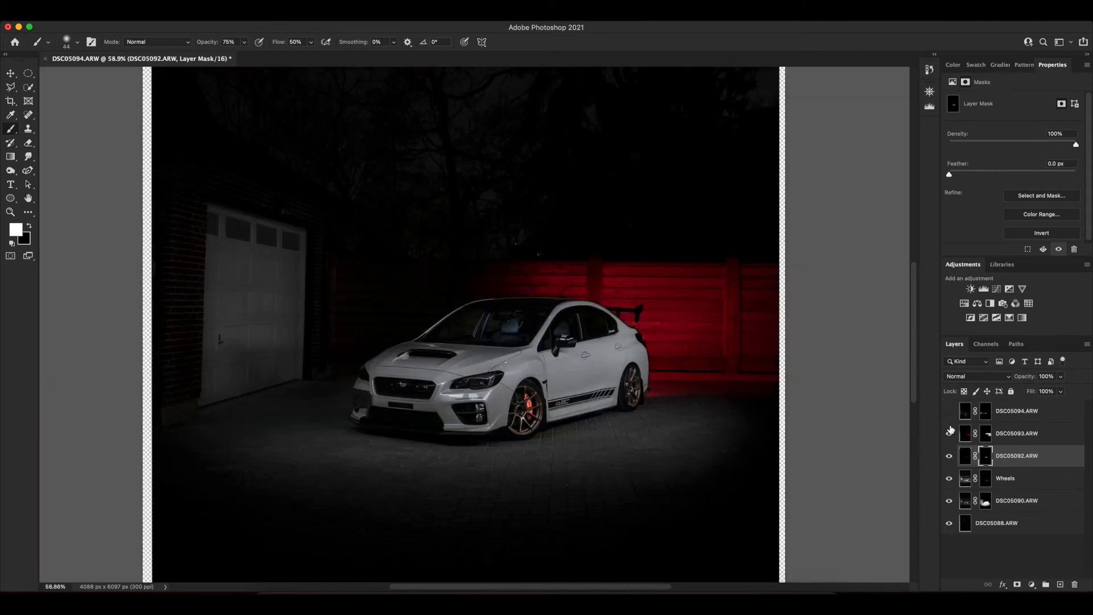
click(949, 411)
scroll(540, 406, down, 3)
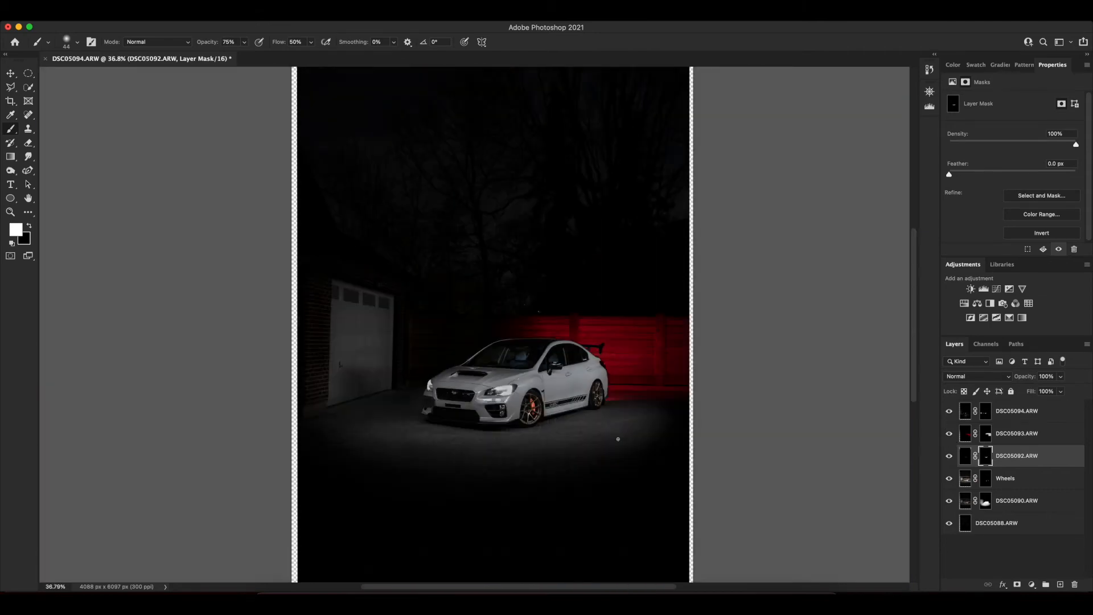
Paint the driveway in front of the car on the DSC05090.ARW mask with a soft white 807 px brush at 50% opacity and 25% flow.
click(984, 502)
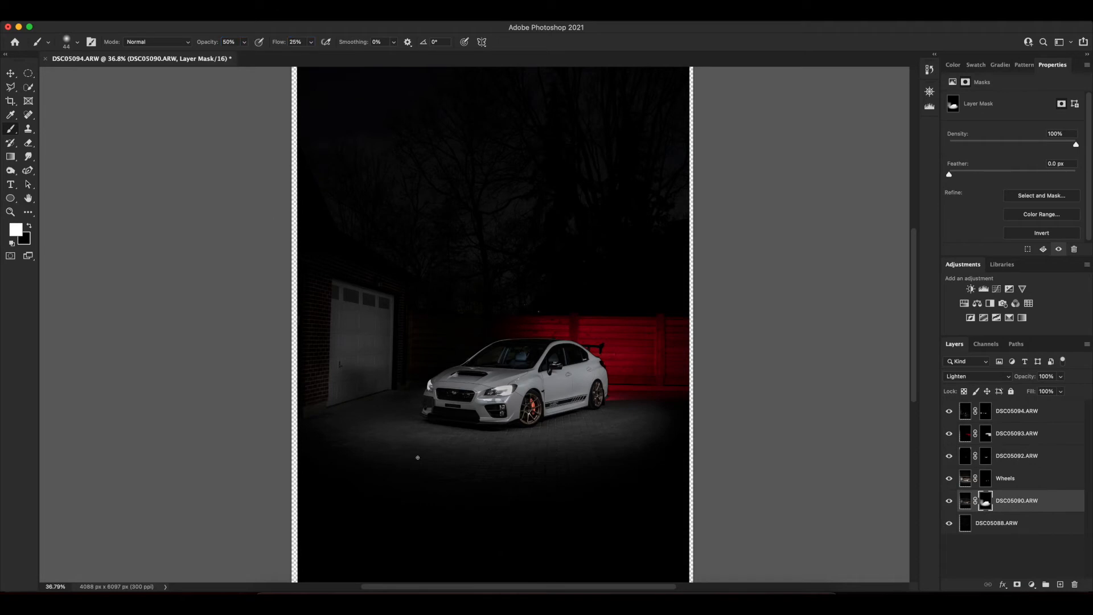
mouse_move(417, 457)
mouse_down()
mouse_move(541, 479)
mouse_move(575, 458)
mouse_move(559, 464)
mouse_up()
scroll(543, 469, up, 5)
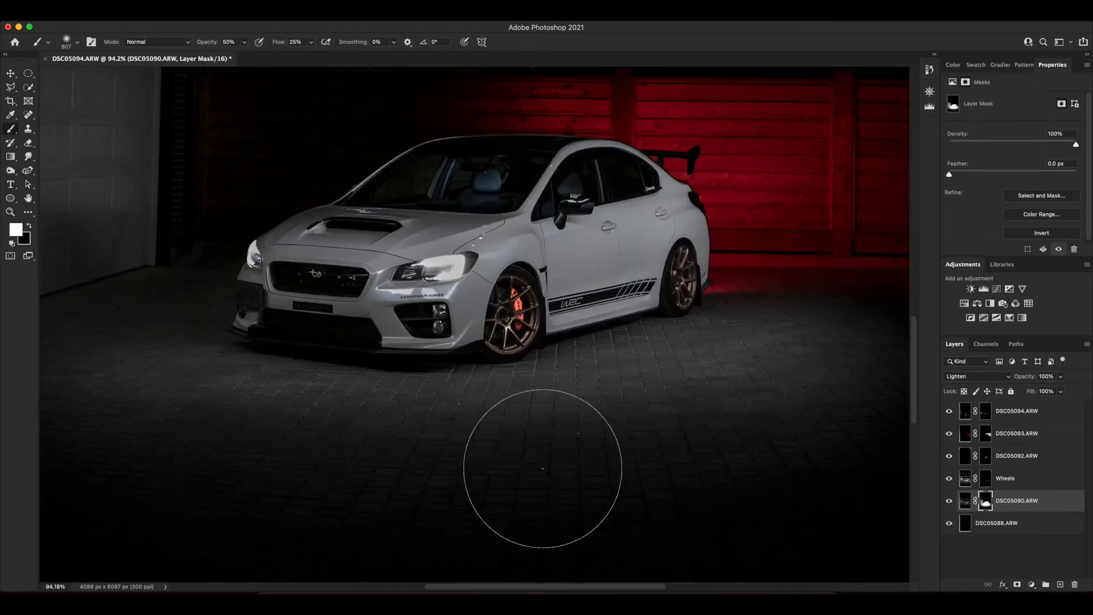
scroll(542, 469, down, 3)
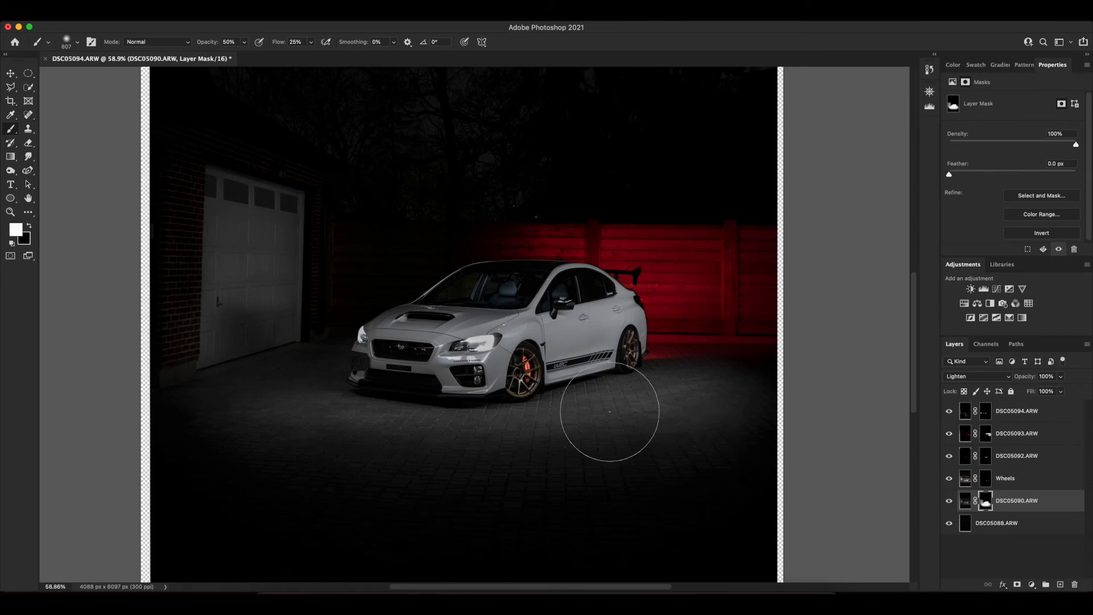
Compare the image with and without the DSC05090.ARW mask, and darken the garage door on it with black.
shift+click(986, 504)
shift+click(987, 504)
shift+click(987, 505)
shift+click(987, 505)
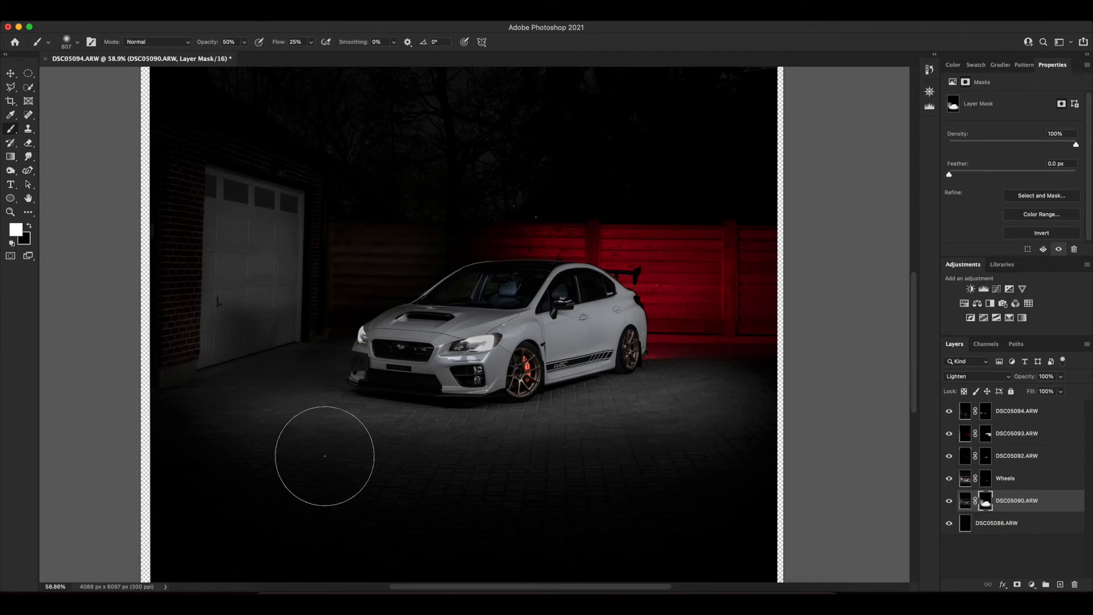
shift+click(985, 501)
shift+click(985, 501)
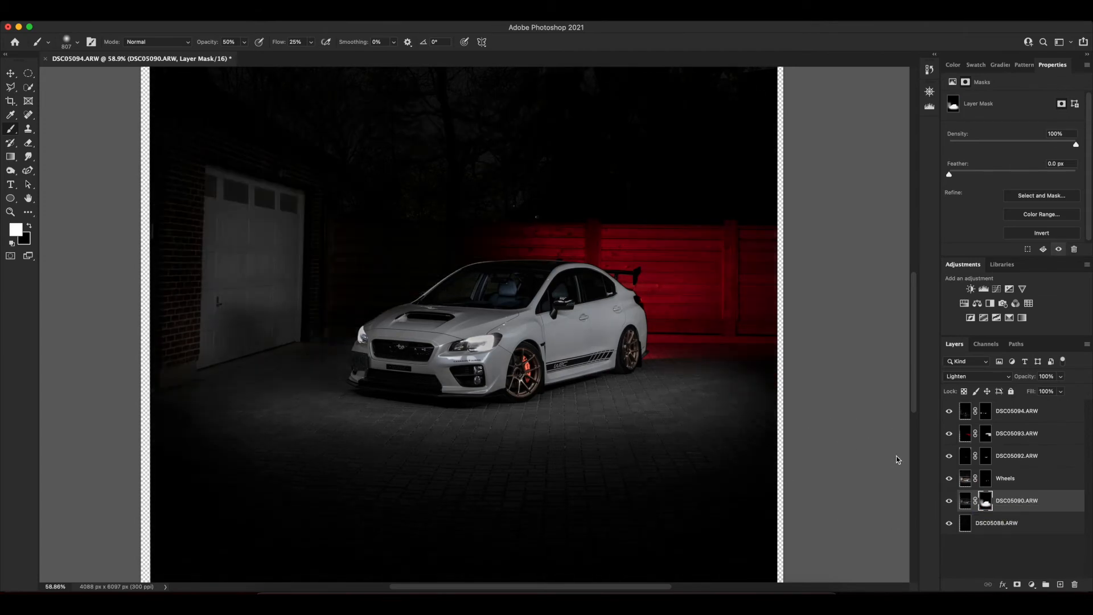
key(x)
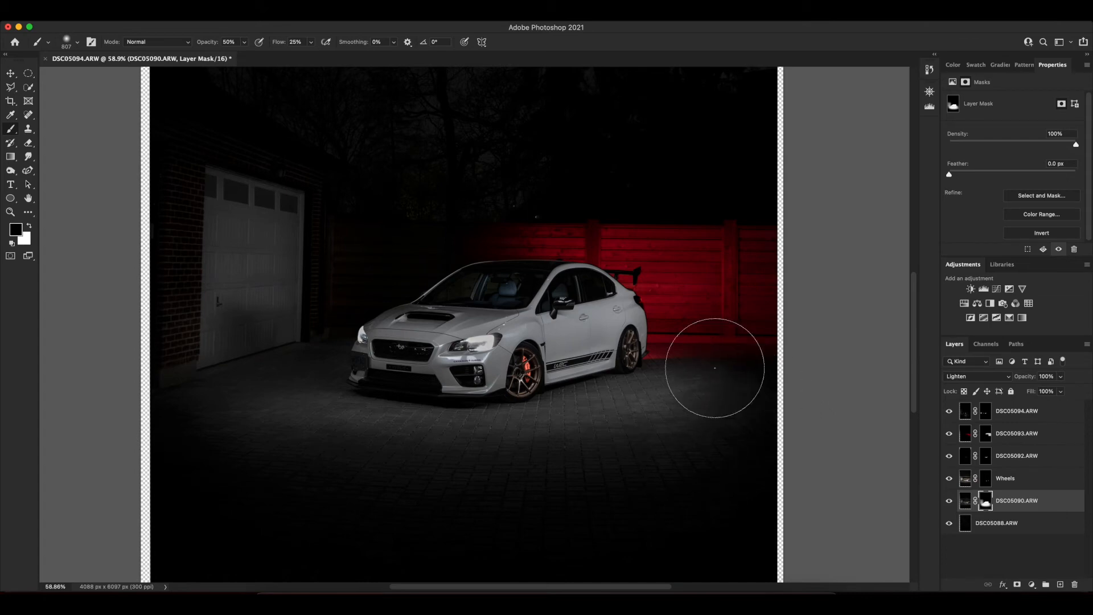
Merge duplicates of all the layers into one composite layer and duplicate that composite.
click(1017, 411)
shift+click(1005, 478)
drag(1018, 453, 1060, 584)
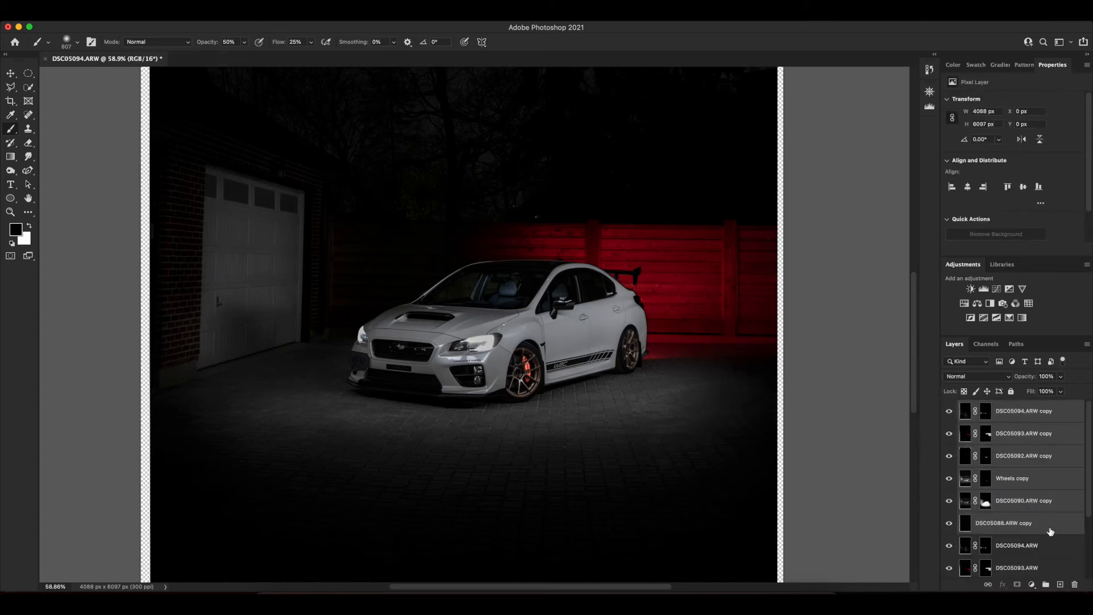
right_click(1018, 435)
click(905, 428)
drag(993, 414, 1062, 586)
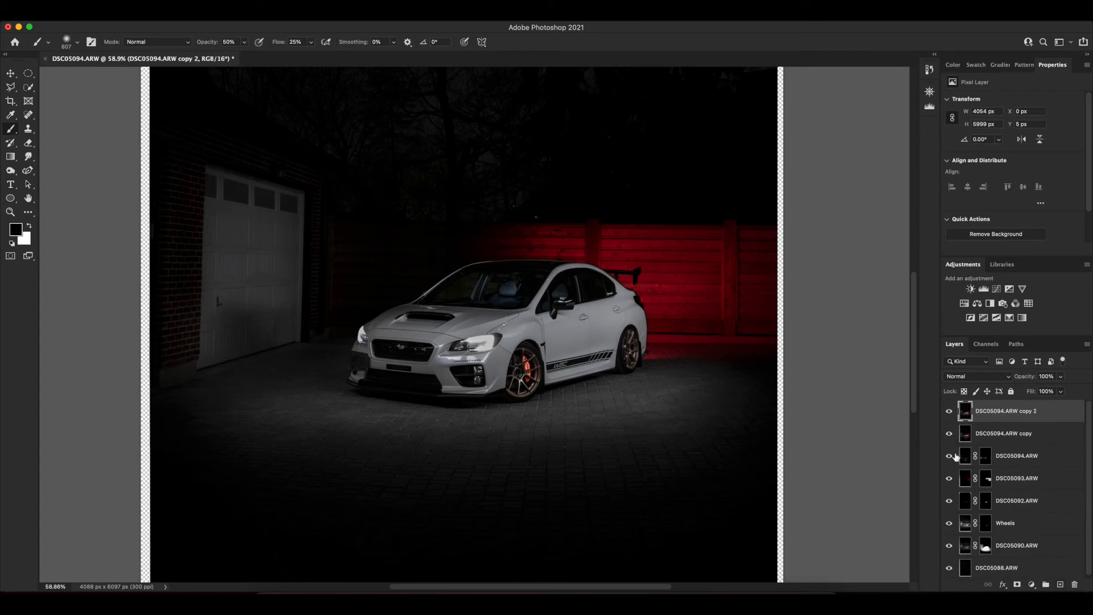
Remove the bright specks along the hood and front fender gap with a 16 px content-aware Spot Healing Brush.
scroll(550, 369, up, 5)
drag(505, 318, 387, 320)
click(29, 114)
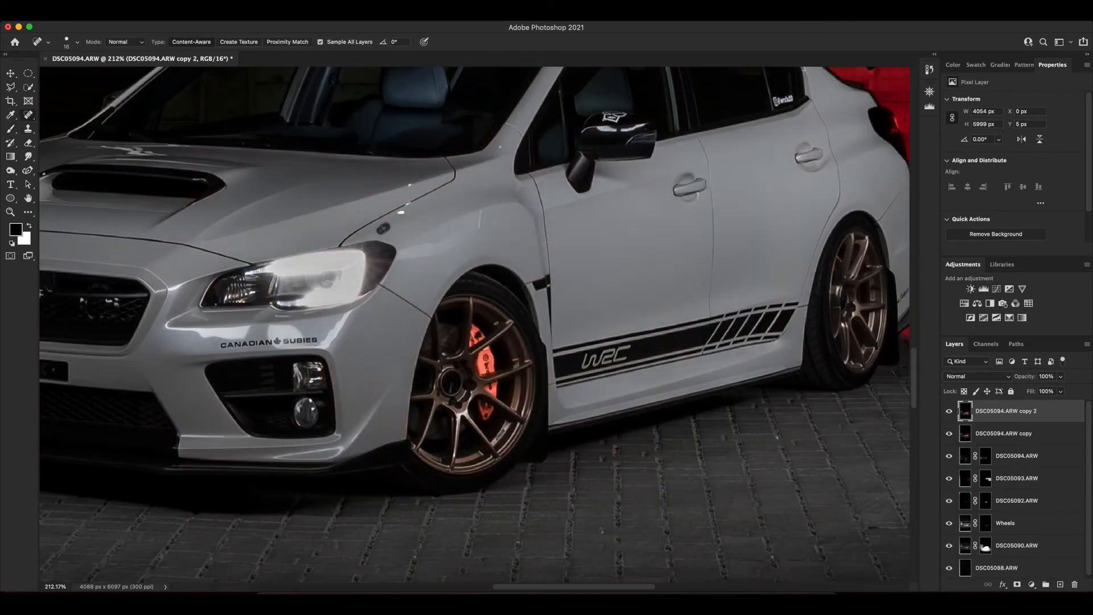
scroll(385, 249, up, 2)
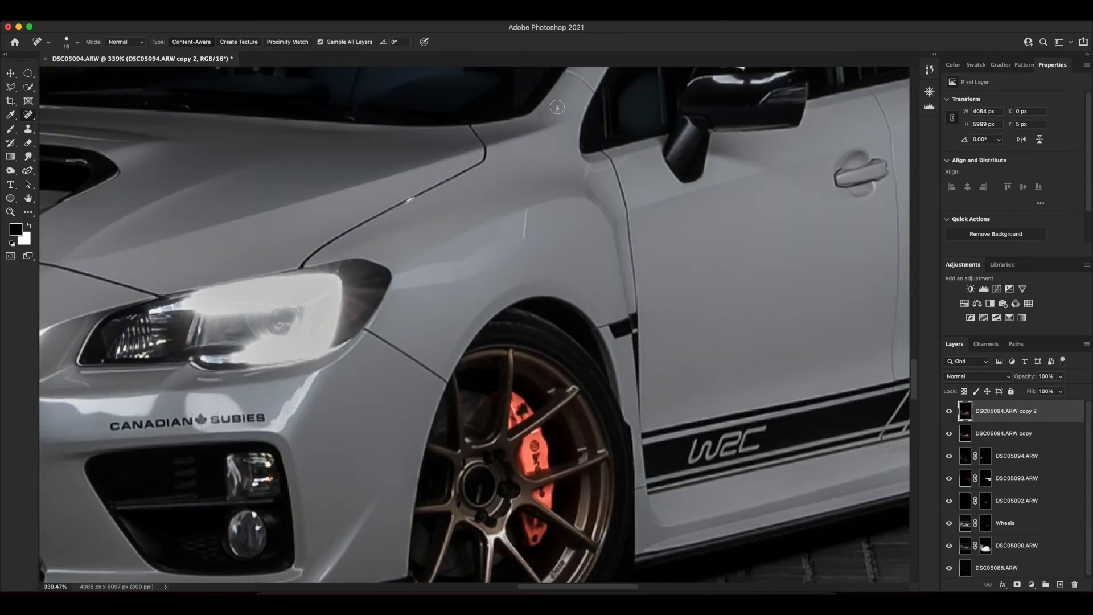
drag(70, 399, 600, 316)
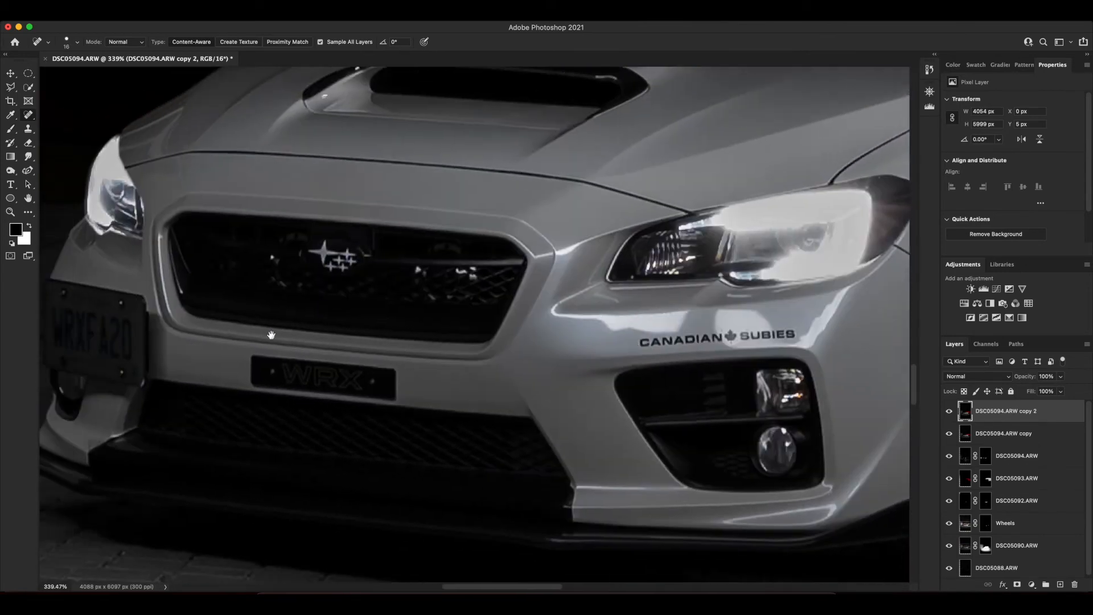
Spot-heal the small bright reflections around the hood scoop with a finer brush.
drag(289, 311, 519, 321)
scroll(380, 351, up, 4)
scroll(380, 350, right, 4)
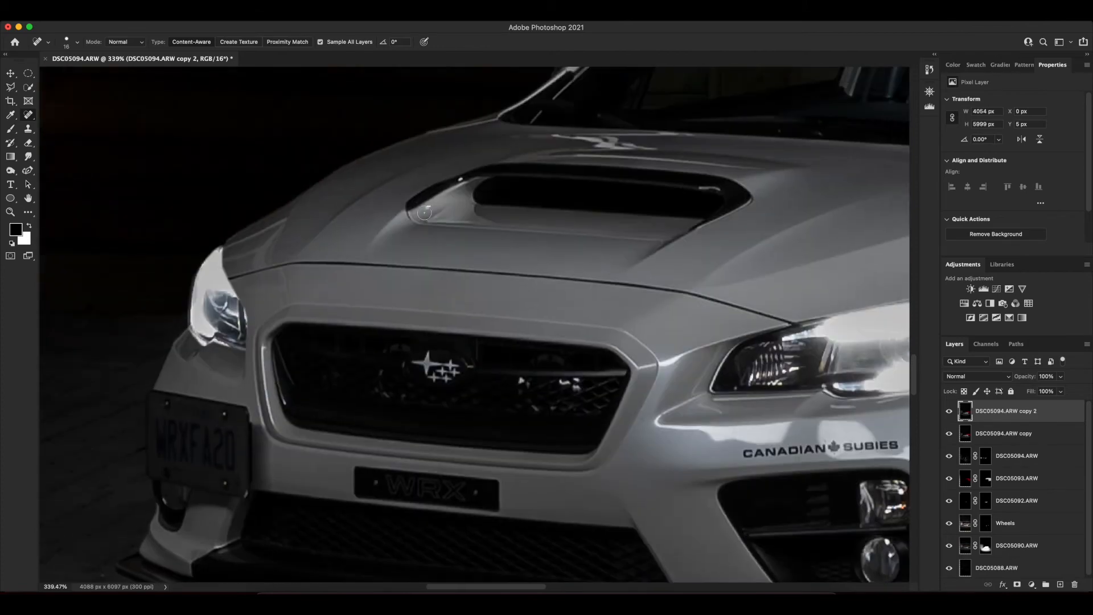
drag(466, 245, 439, 289)
drag(432, 221, 426, 226)
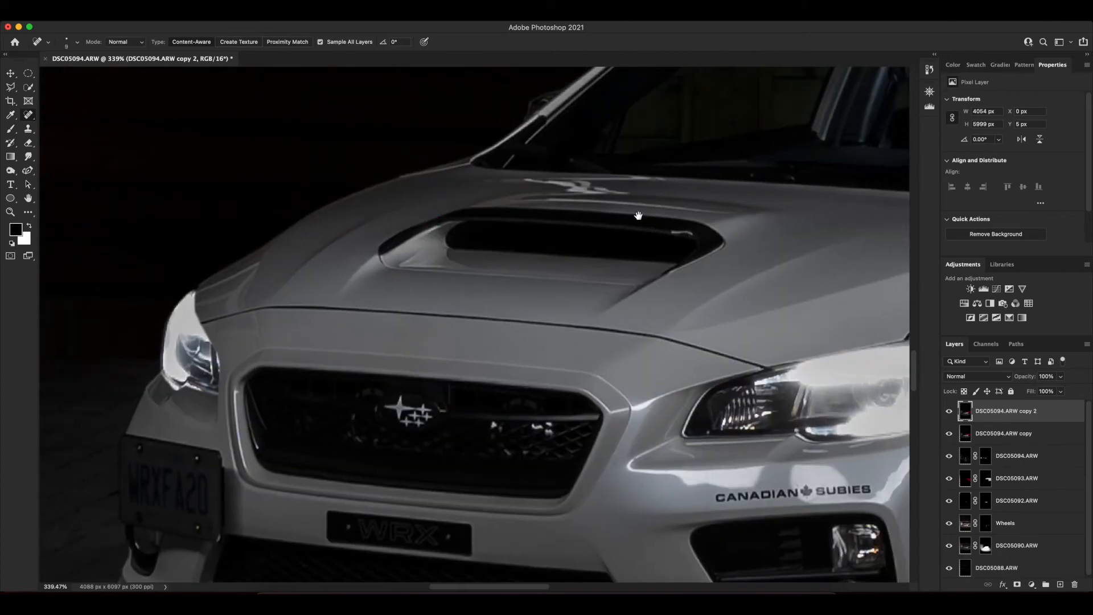
drag(638, 216, 553, 224)
drag(685, 249, 478, 318)
scroll(479, 318, down, 5)
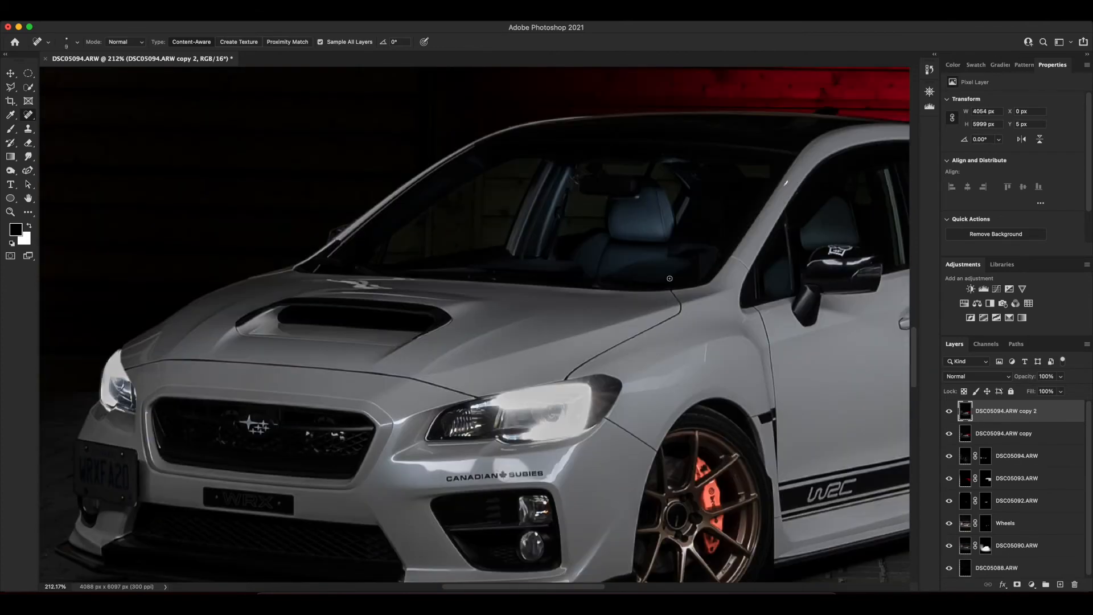
Spot-heal the remaining bright specks around the windshield pillar and front fender.
scroll(700, 348, up, 5)
scroll(481, 205, right, 15)
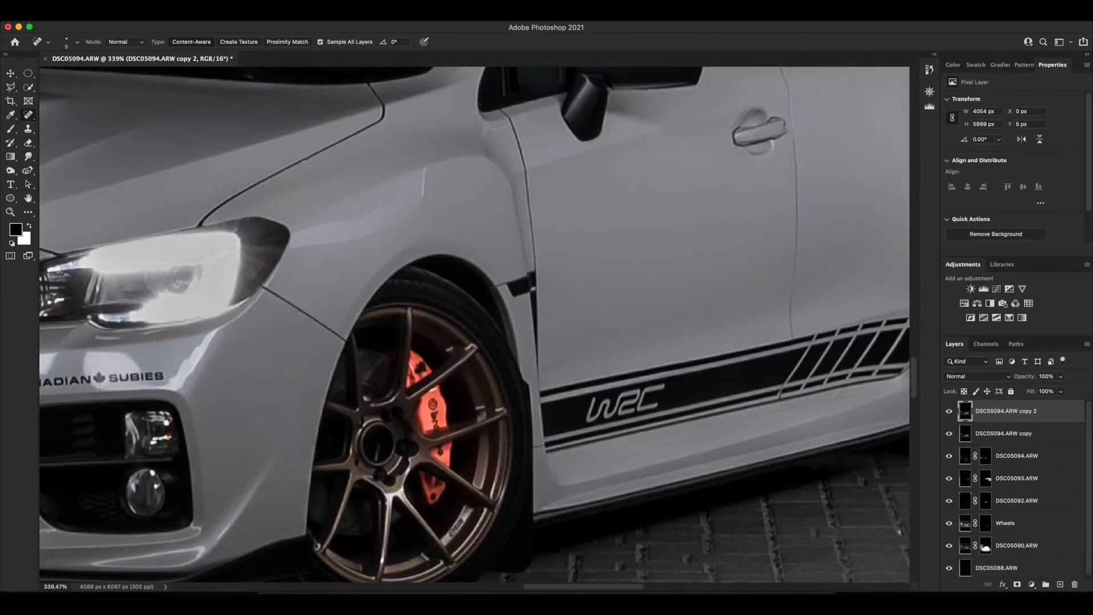
scroll(593, 393, up, 6)
scroll(602, 401, down, 8)
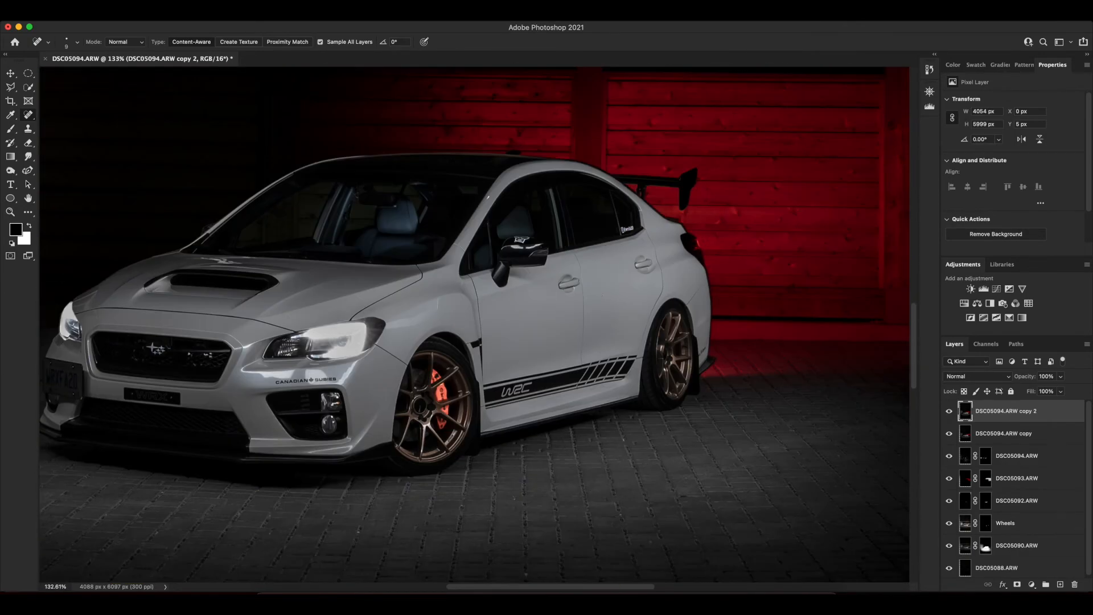
scroll(602, 401, down, 5)
scroll(602, 402, up, 3)
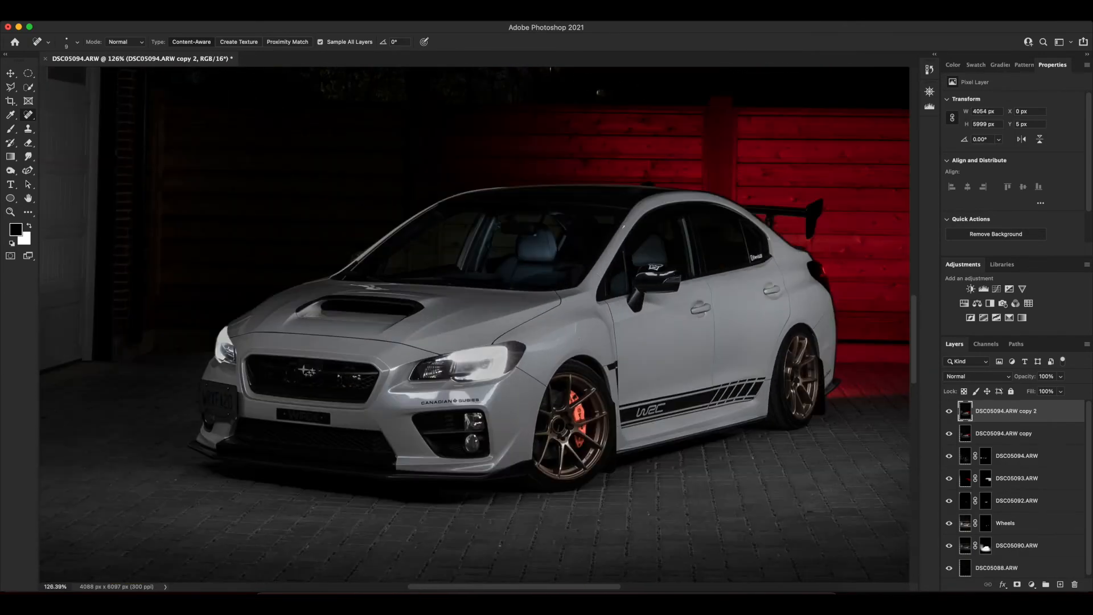
Spot-heal the marks on the garage door panel with a 15 px brush.
scroll(602, 401, down, 3)
scroll(179, 300, up, 15)
mouse_move(162, 225)
mouse_down()
mouse_move(171, 271)
mouse_move(184, 279)
mouse_move(176, 247)
mouse_move(173, 288)
mouse_up()
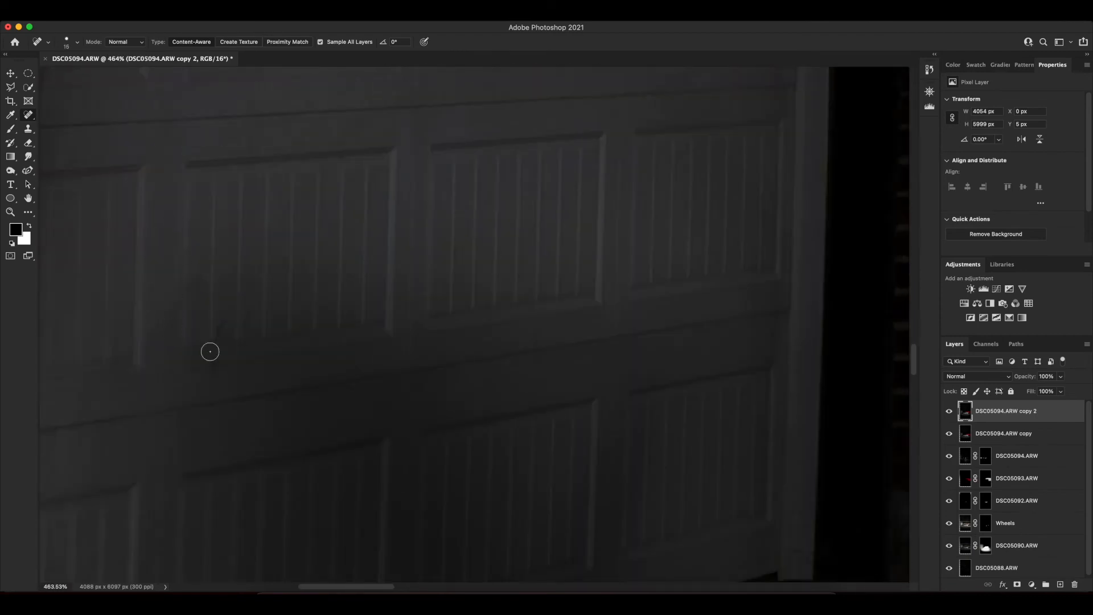
scroll(407, 337, down, 6)
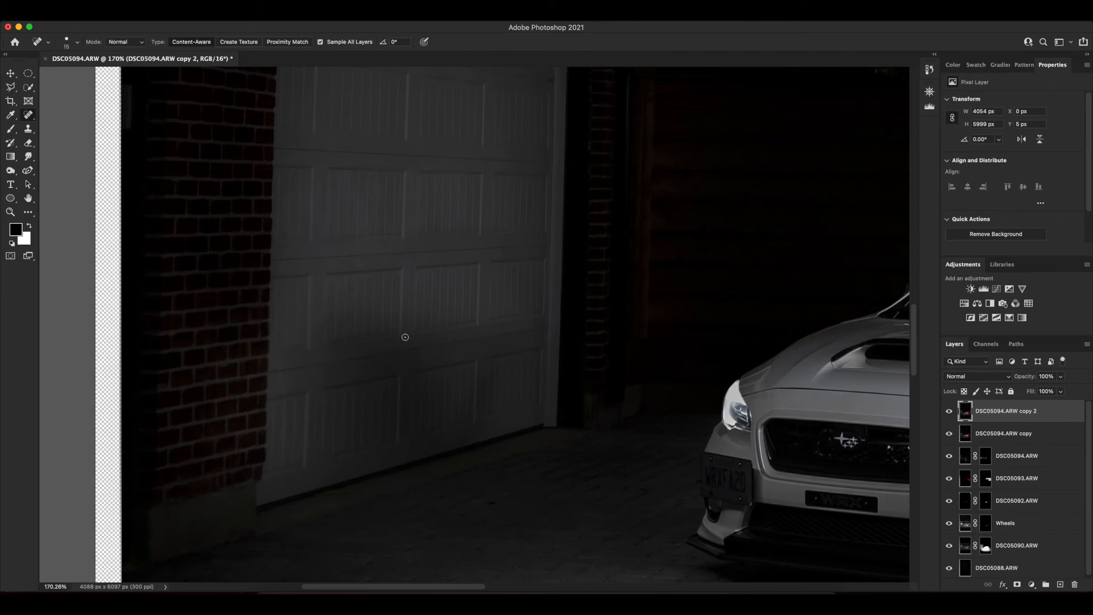
Add a new layer named "D&B" above the composite and set its blend mode to Overlay.
scroll(690, 398, right, 5)
scroll(690, 398, down, 3)
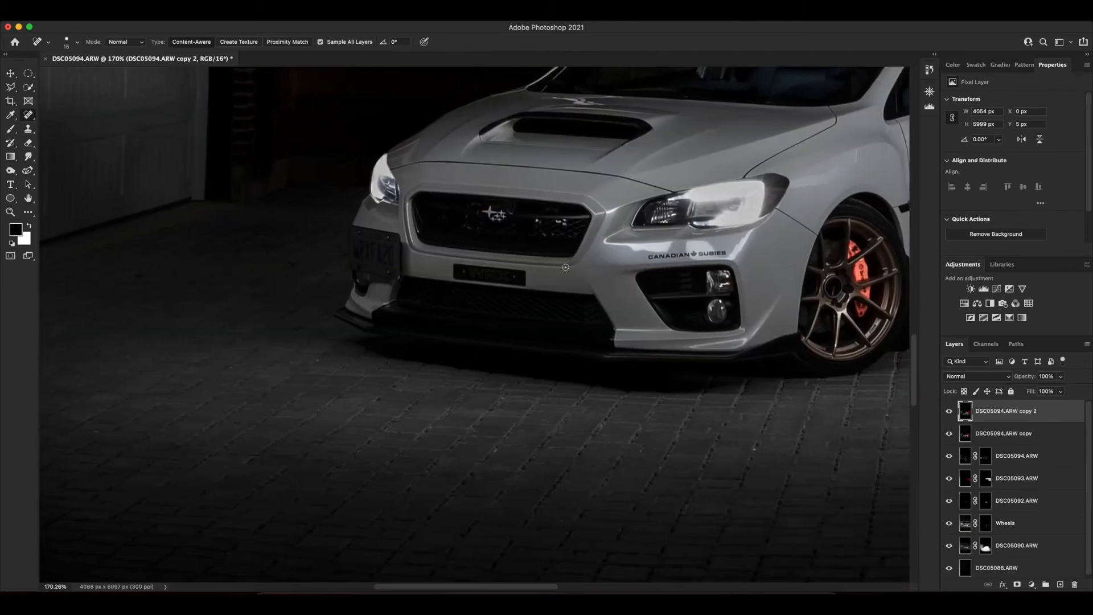
scroll(817, 449, up, 7)
scroll(666, 417, down, 10)
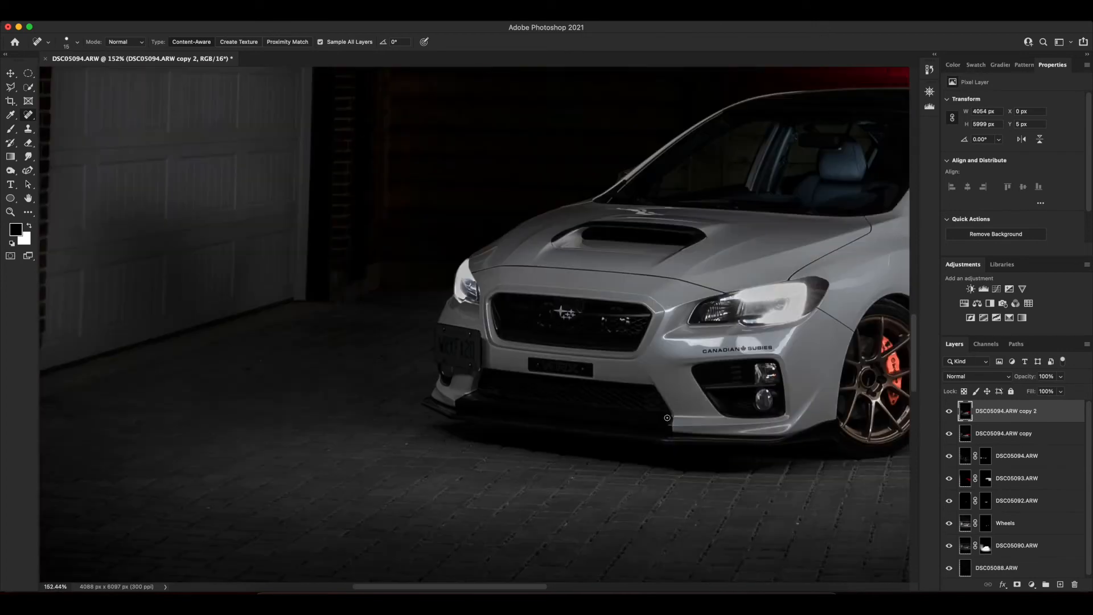
scroll(542, 362, up, 5)
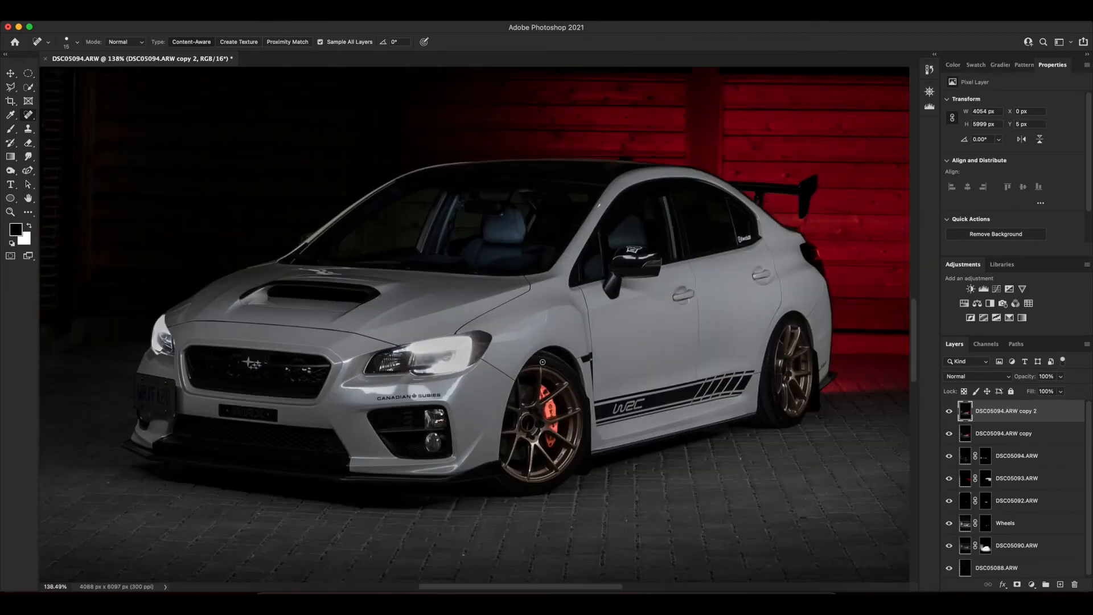
click(1059, 585)
double_click(985, 411)
text(D&B)
key(Return)
click(977, 376)
click(972, 516)
Dodge the rear quarter panel with a soft white brush at 75% opacity and 4% flow.
click(30, 226)
click(11, 129)
click(226, 42)
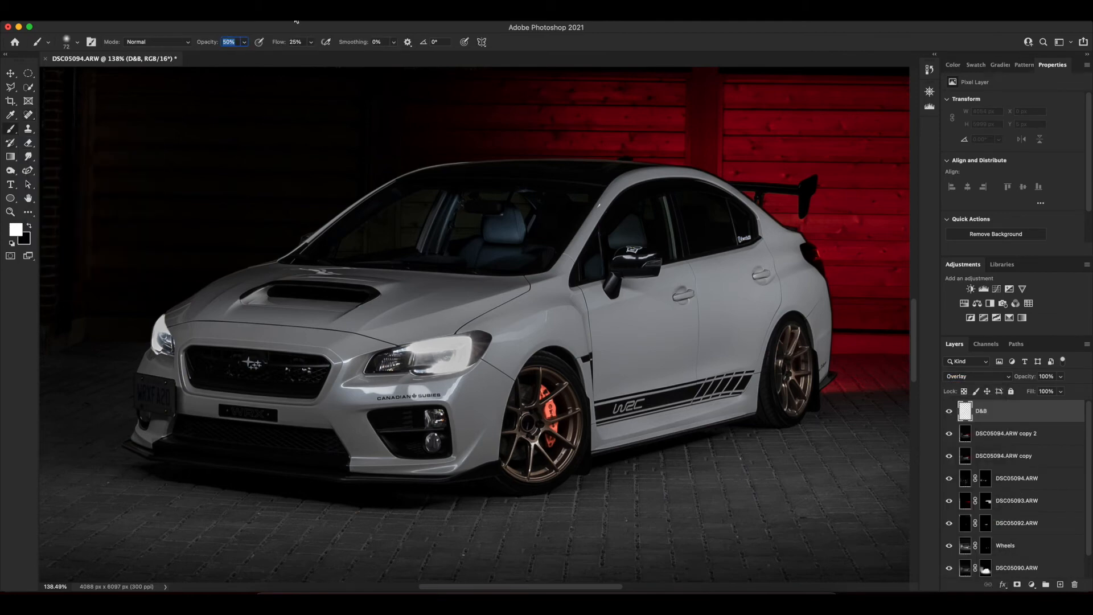
drag(794, 273, 803, 270)
key(super+z)
drag(783, 281, 810, 273)
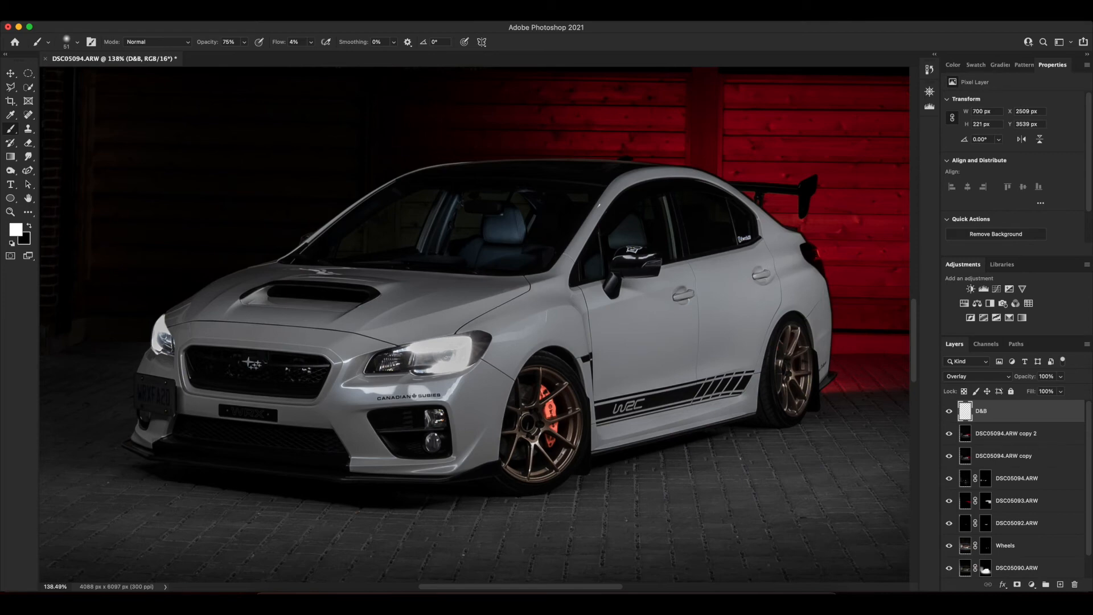
Dodge the hood around the scoop and the front bumper's lower edge with the white brush.
drag(405, 302, 391, 306)
click(244, 288)
mouse_move(460, 456)
mouse_down()
mouse_move(348, 461)
mouse_move(212, 436)
mouse_up()
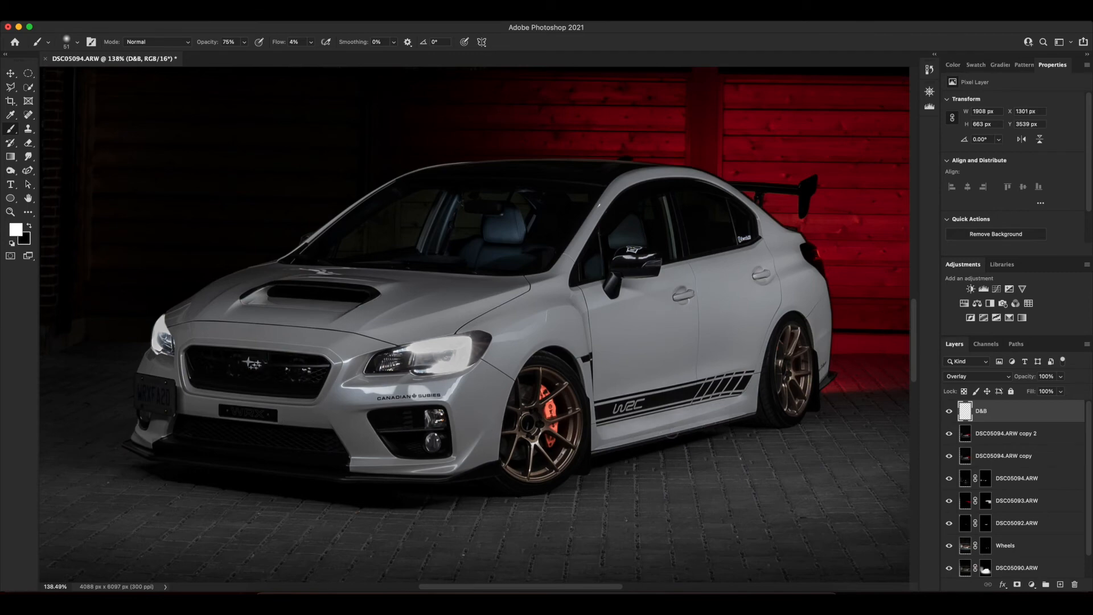
Dodge the spokes of the bronze wheels with the white brush reduced to 29 px.
scroll(557, 446, up, 5)
key([)
key([)
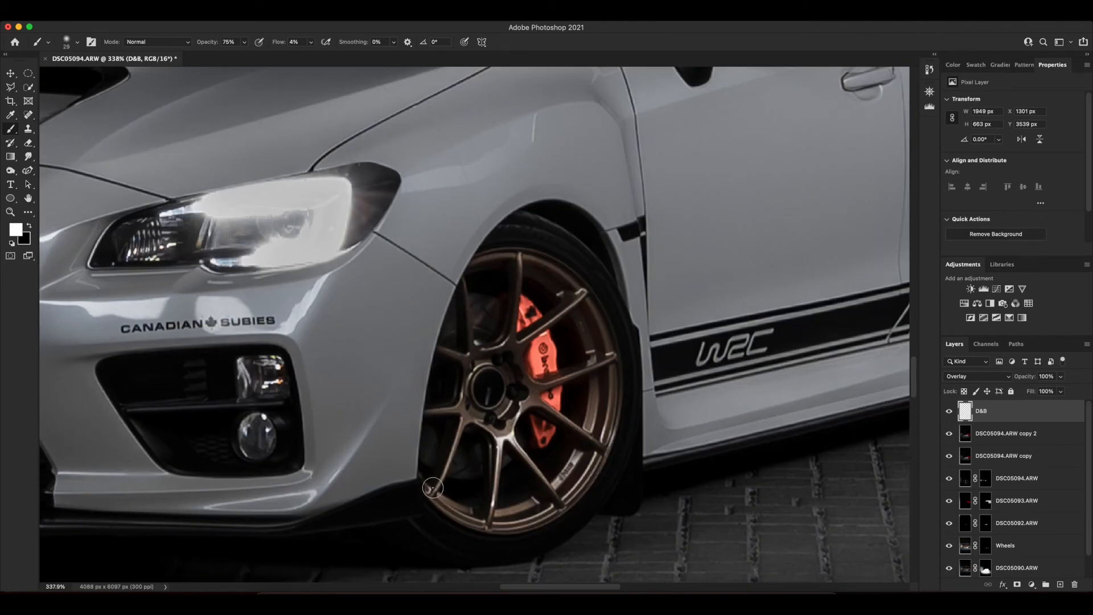
drag(461, 432, 506, 434)
mouse_move(536, 272)
mouse_down()
mouse_move(581, 328)
mouse_move(587, 455)
mouse_move(450, 504)
mouse_move(452, 457)
mouse_up()
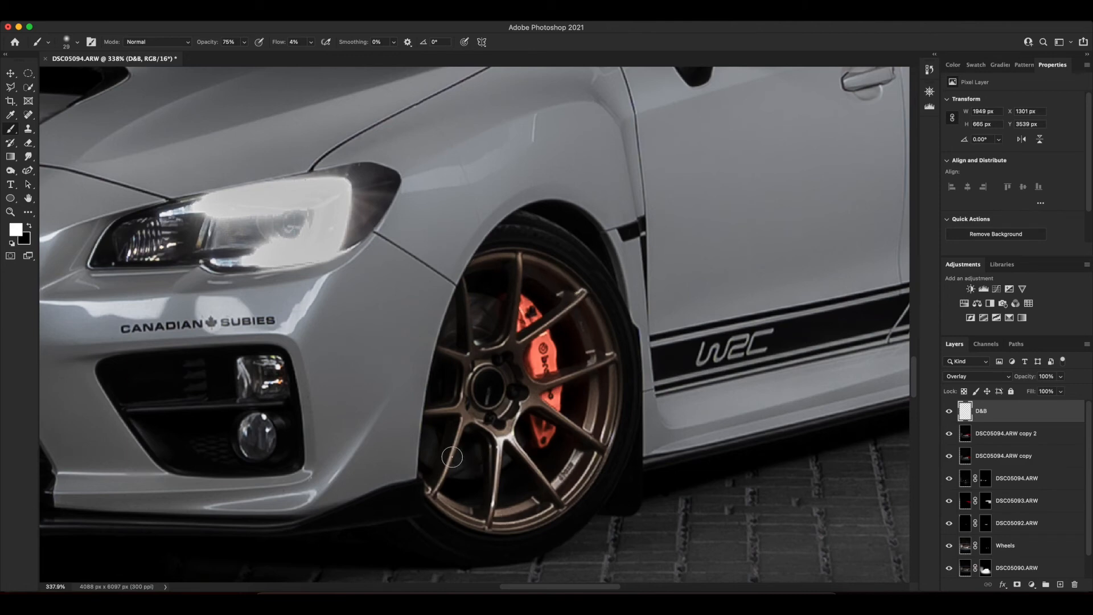
drag(559, 380, 289, 434)
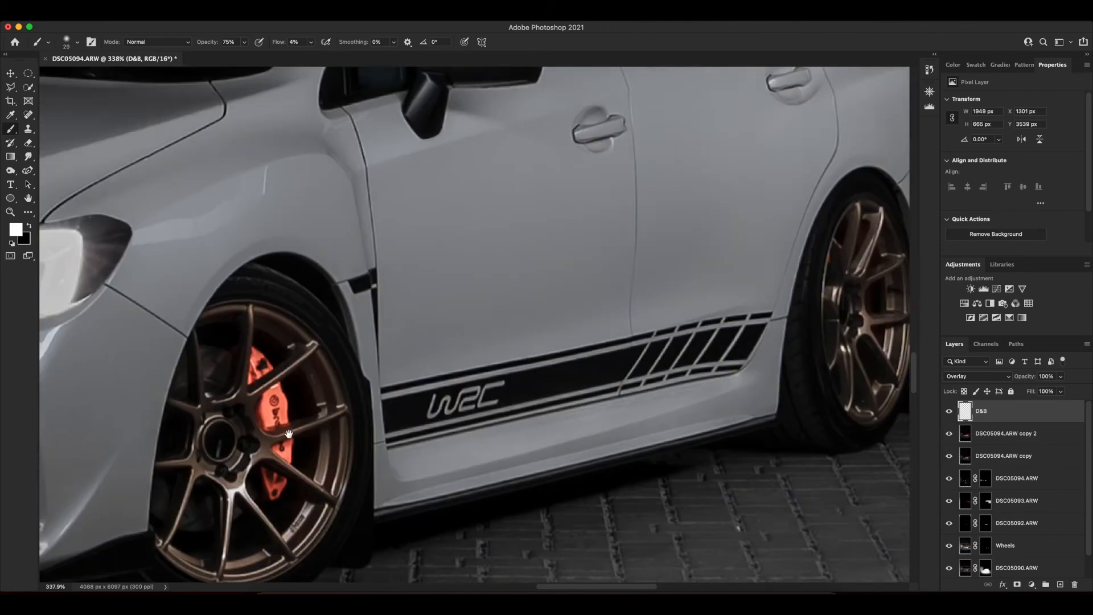
drag(854, 228, 540, 312)
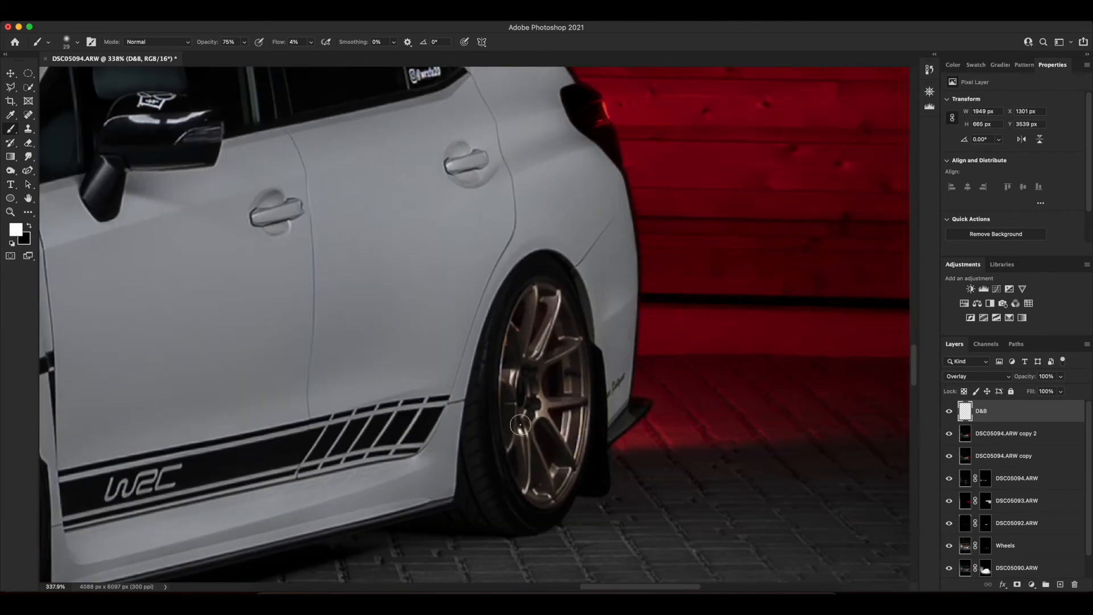
Compare the whole image with the D&B layer and the three layers beneath it hidden and shown.
scroll(427, 416, down, 10)
scroll(171, 390, up, 7)
scroll(484, 373, down, 4)
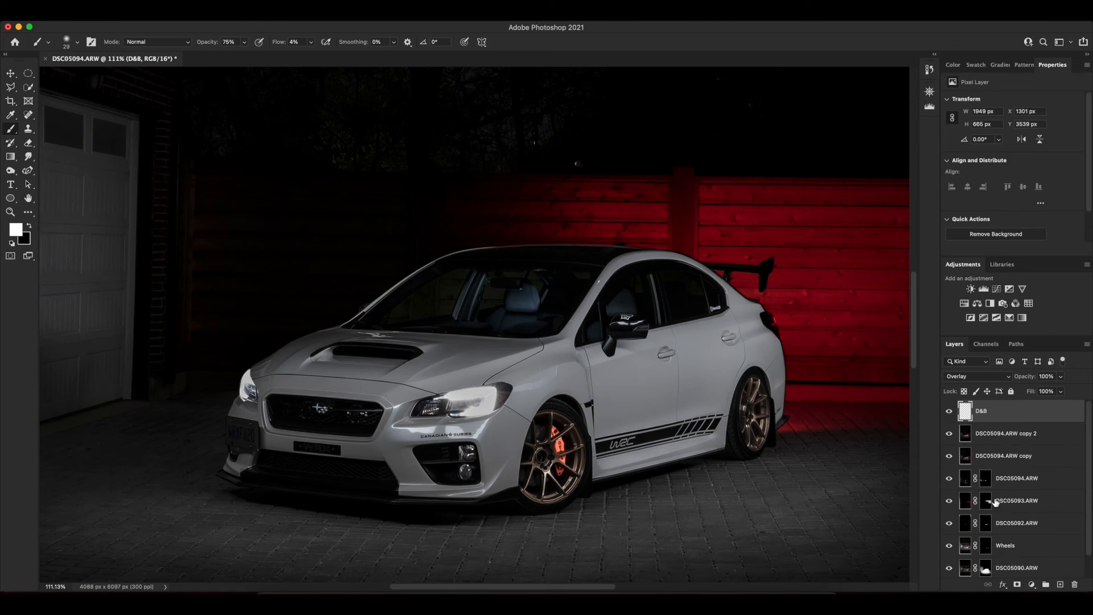
drag(948, 410, 949, 488)
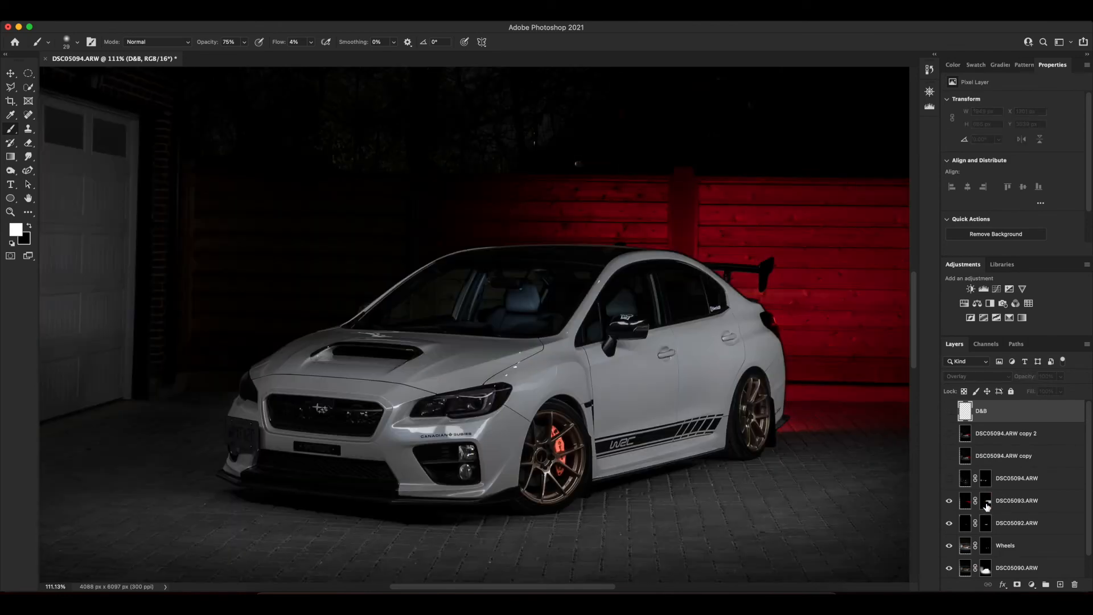
drag(949, 411, 949, 478)
scroll(508, 374, down, 4)
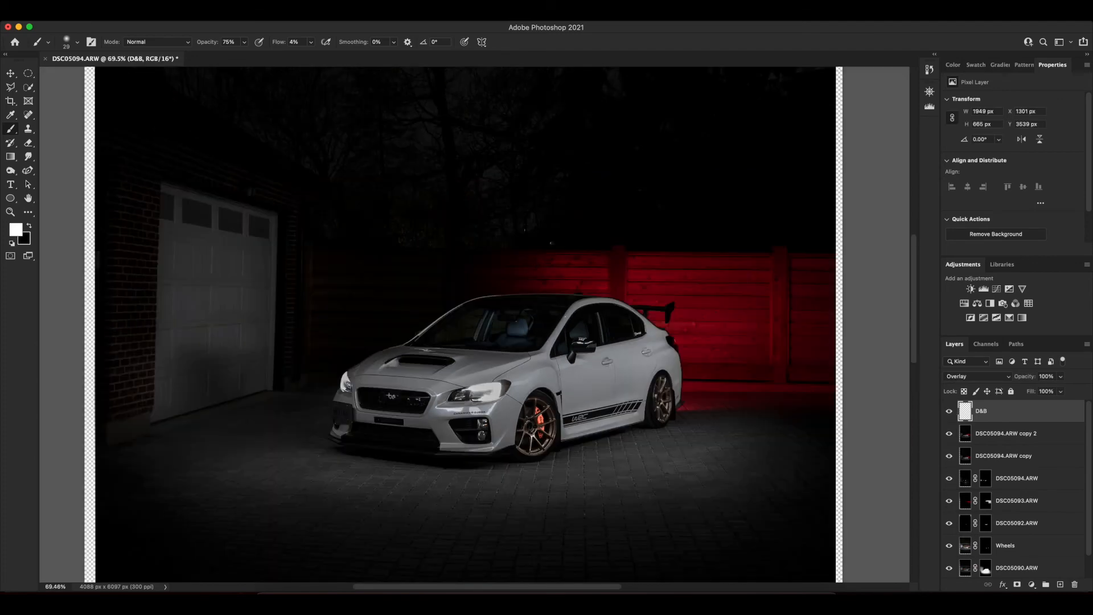
Burn the shadows along the car's lower front end with a 57 px black brush, undoing the last stroke.
scroll(499, 351, up, 4)
key(x)
scroll(568, 356, up, 4)
drag(350, 362, 358, 363)
scroll(359, 362, up, 5)
scroll(326, 357, down, 7)
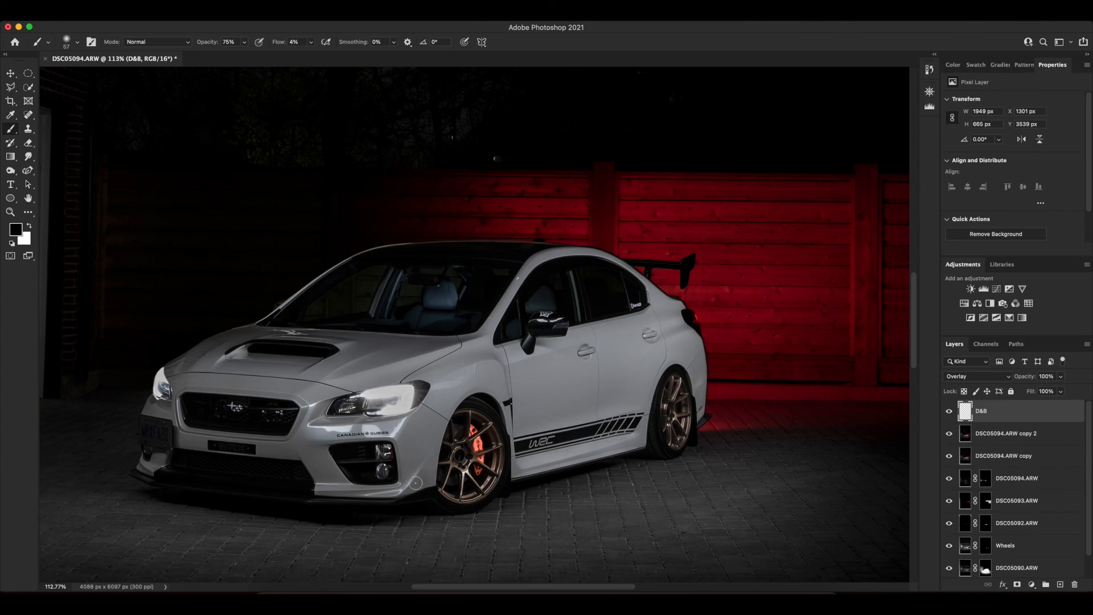
click(138, 467)
scroll(519, 342, up, 5)
scroll(519, 341, down, 3)
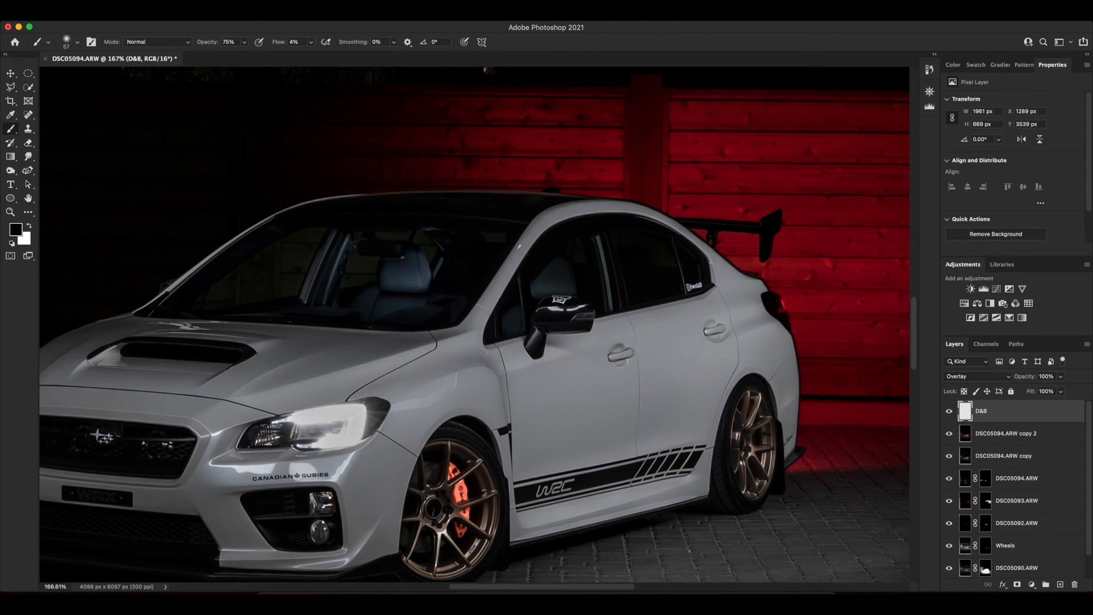
key(super+z)
scroll(533, 485, down, 2)
Check the image with the D&B layer toggled, then save the composite and return to Lightroom Classic.
click(949, 411)
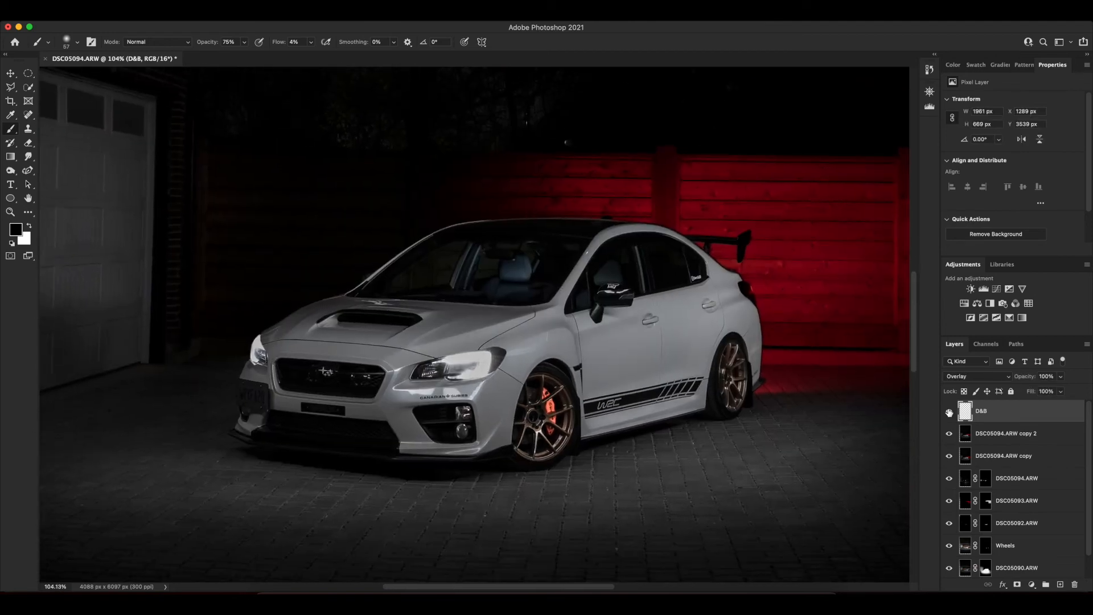
scroll(513, 410, down, 5)
scroll(553, 367, up, 2)
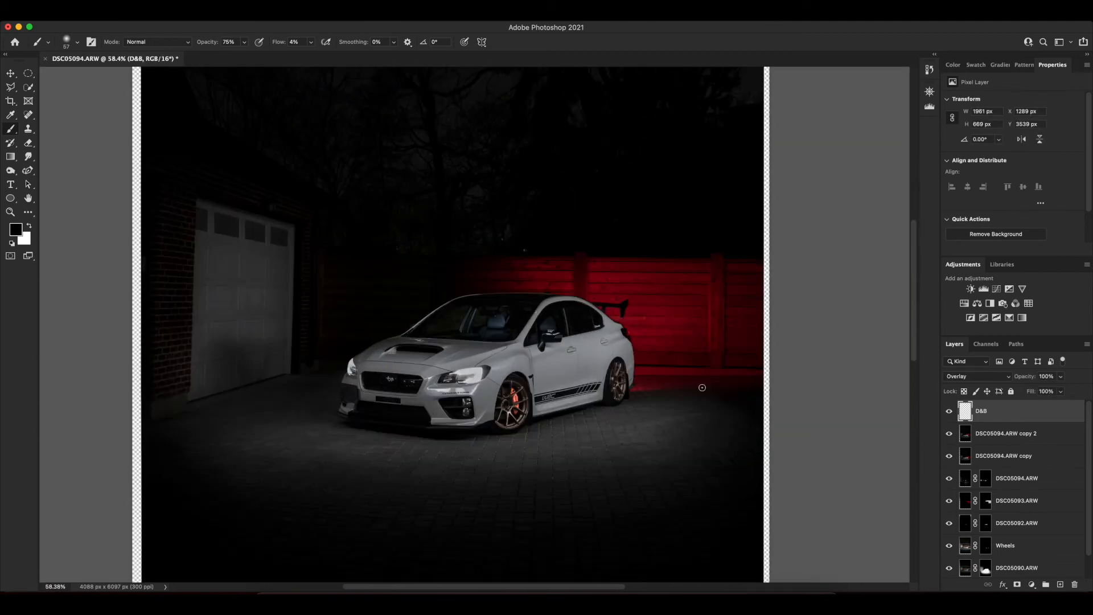
key(super+s)
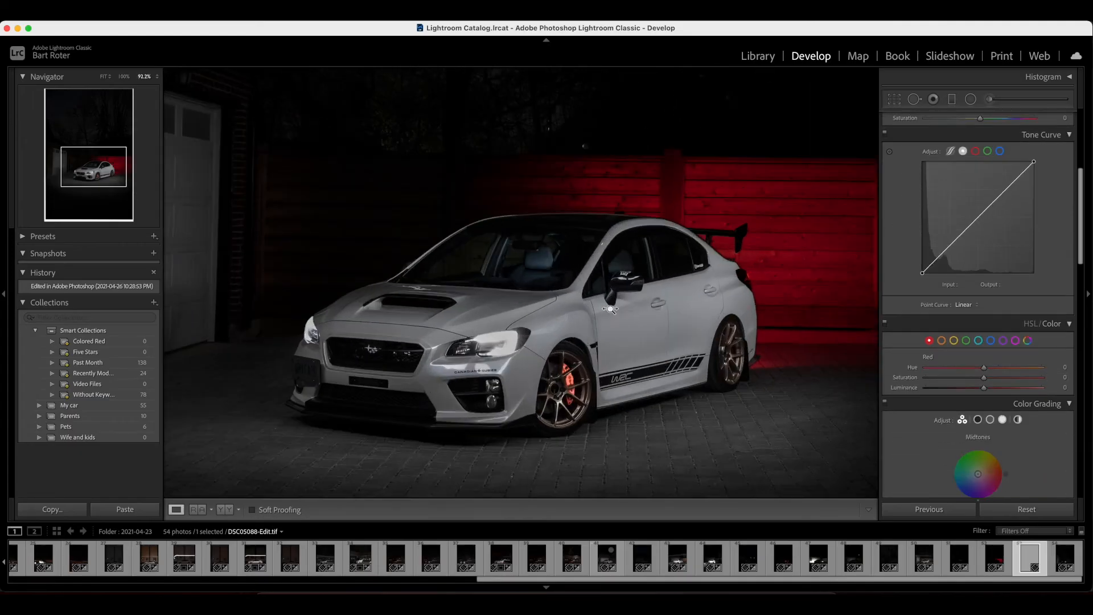
Set the blue saturation to -40 and compare the photo with the color adjustments off and on.
drag(986, 377, 960, 378)
drag(704, 303, 647, 303)
click(885, 323)
click(885, 323)
mouse_move(499, 290)
mouse_down()
mouse_move(605, 293)
mouse_move(496, 293)
mouse_up()
Shift the orange hue to -10.
click(941, 340)
mouse_move(984, 369)
mouse_down()
mouse_move(949, 371)
mouse_move(978, 369)
mouse_up()
double_click(981, 371)
drag(610, 350, 584, 387)
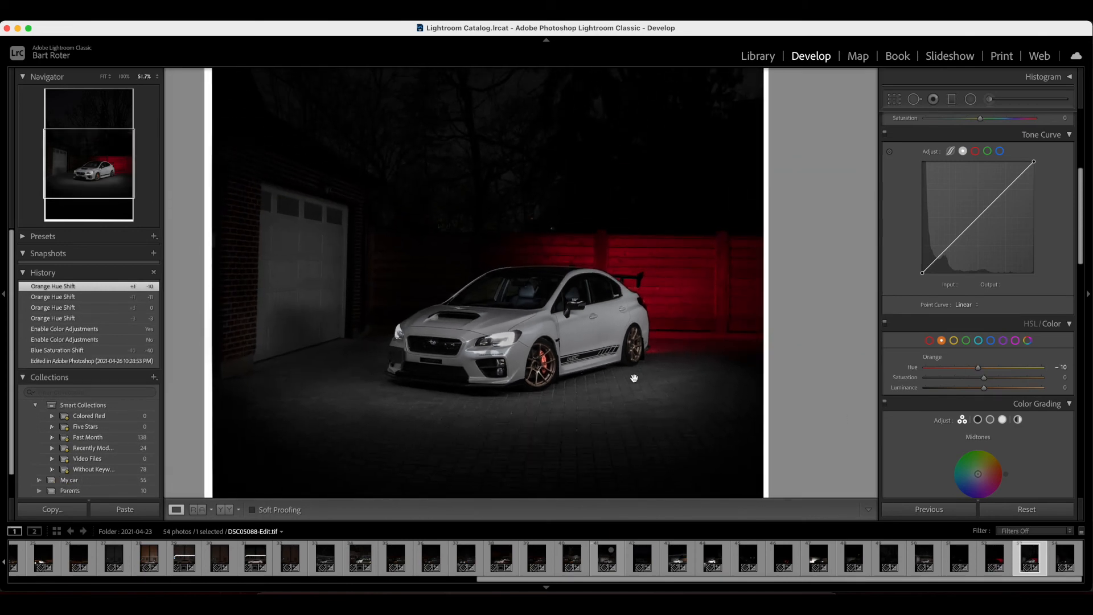
Lower the red luminance to -20, keeping the red hue at 0.
click(929, 341)
drag(983, 368, 973, 392)
scroll(613, 317, up, 3)
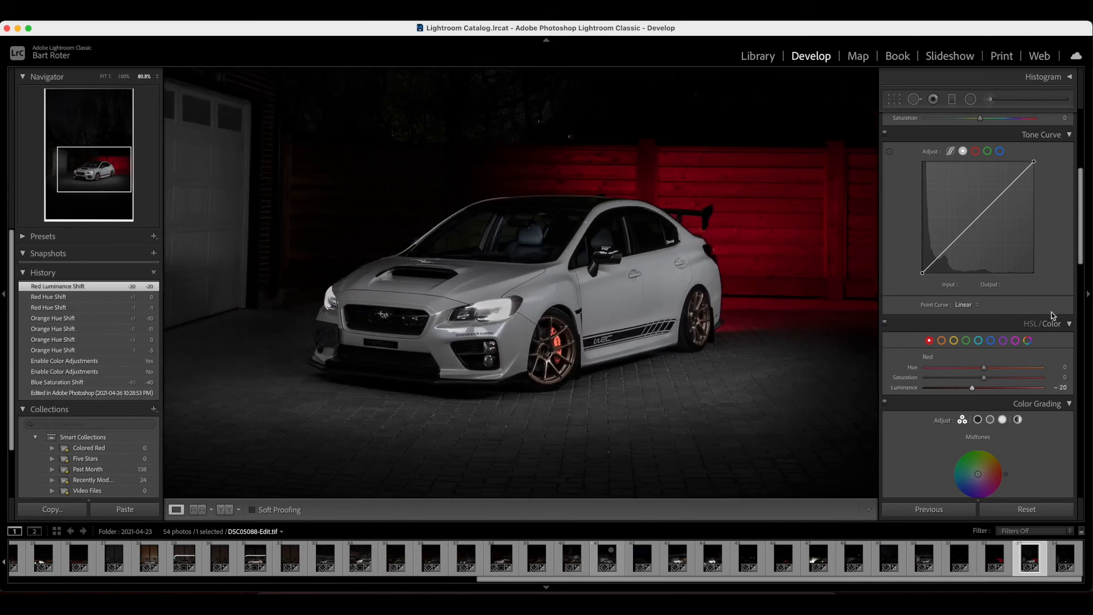
Draw a radial filter enclosing the whole car and invert its mask.
key(shift+m)
mouse_move(588, 323)
mouse_down()
mouse_move(330, 159)
mouse_move(554, 307)
mouse_move(518, 310)
mouse_up()
drag(774, 239, 763, 219)
click(914, 396)
Restrict the radial filter with a Color range mask sampled from an area of the car's side paint.
key(o)
click(962, 421)
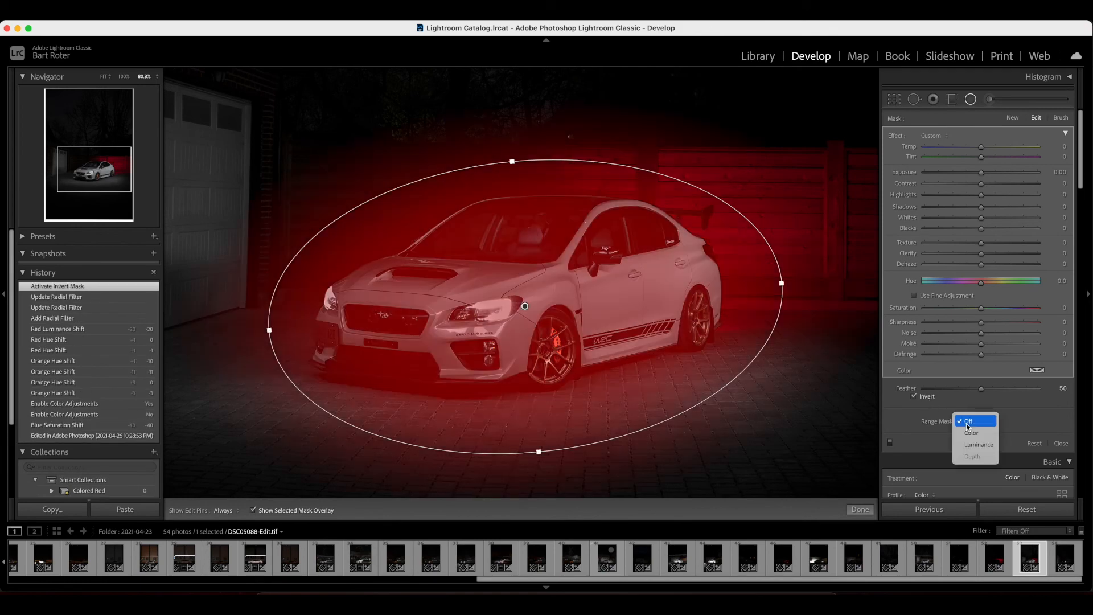
click(971, 433)
click(895, 421)
drag(589, 279, 626, 314)
key(o)
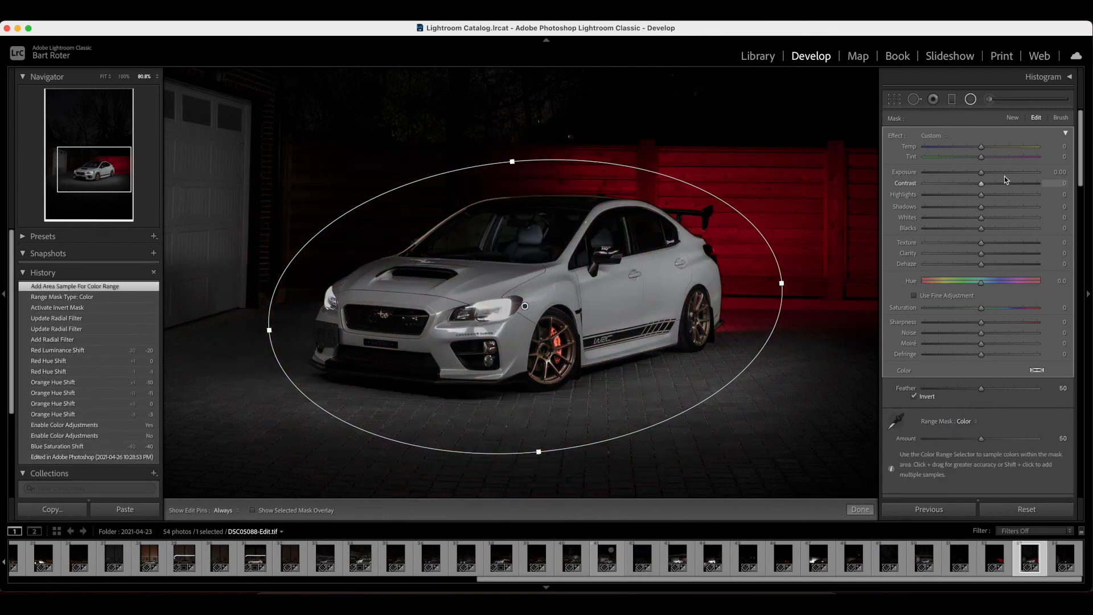
Set the radial filter's exposure to 0.19 and shadows to 6, reset its contrast, and slightly lower its highlights.
click(984, 173)
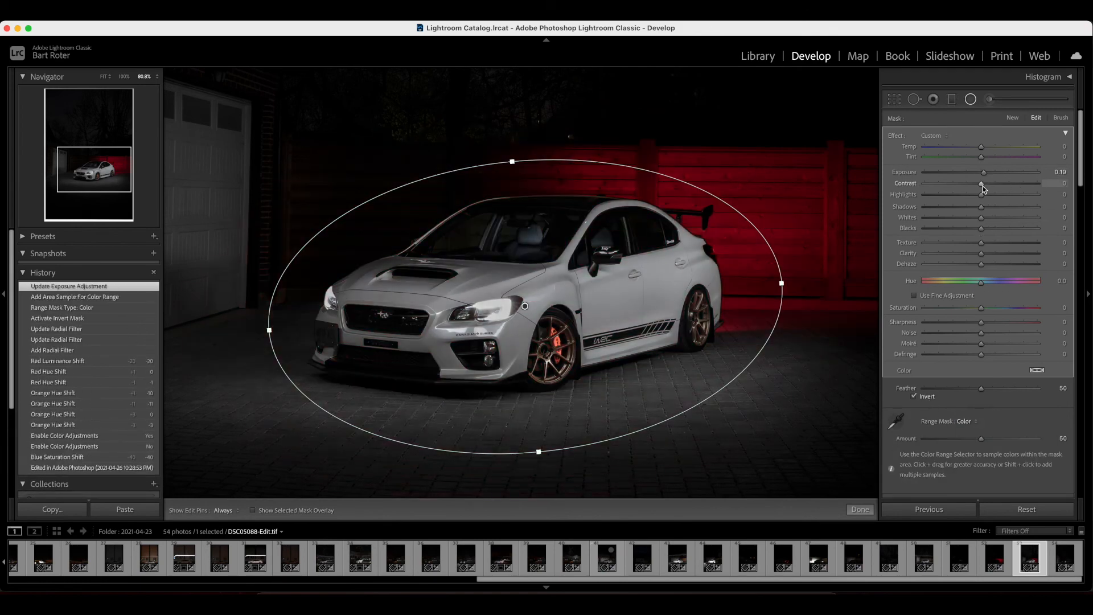
drag(983, 185, 983, 209)
double_click(983, 183)
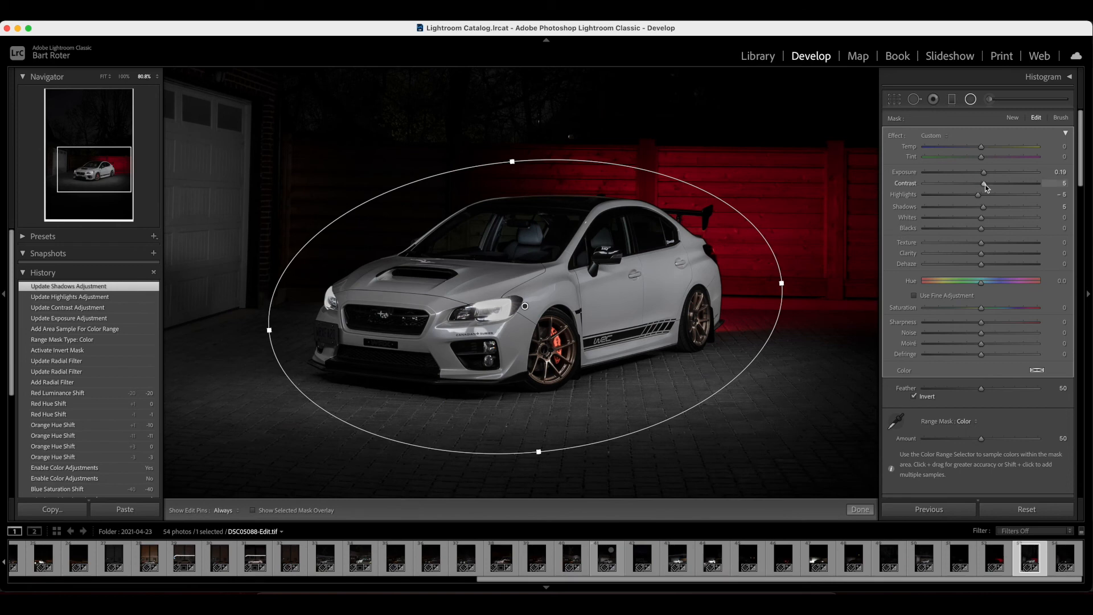
double_click(978, 195)
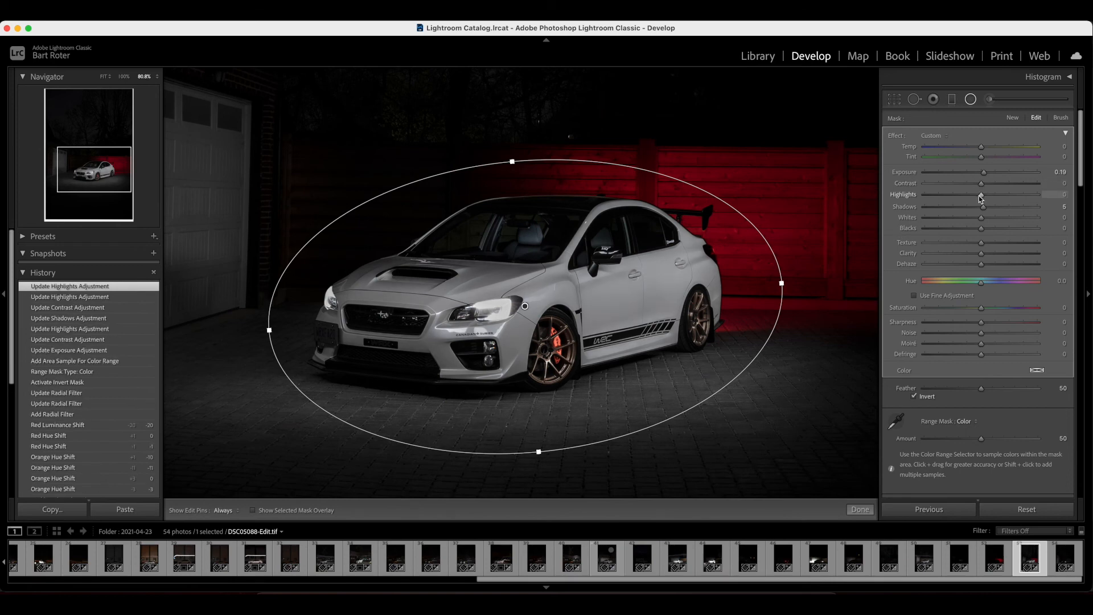
drag(981, 195, 977, 196)
key(Escape)
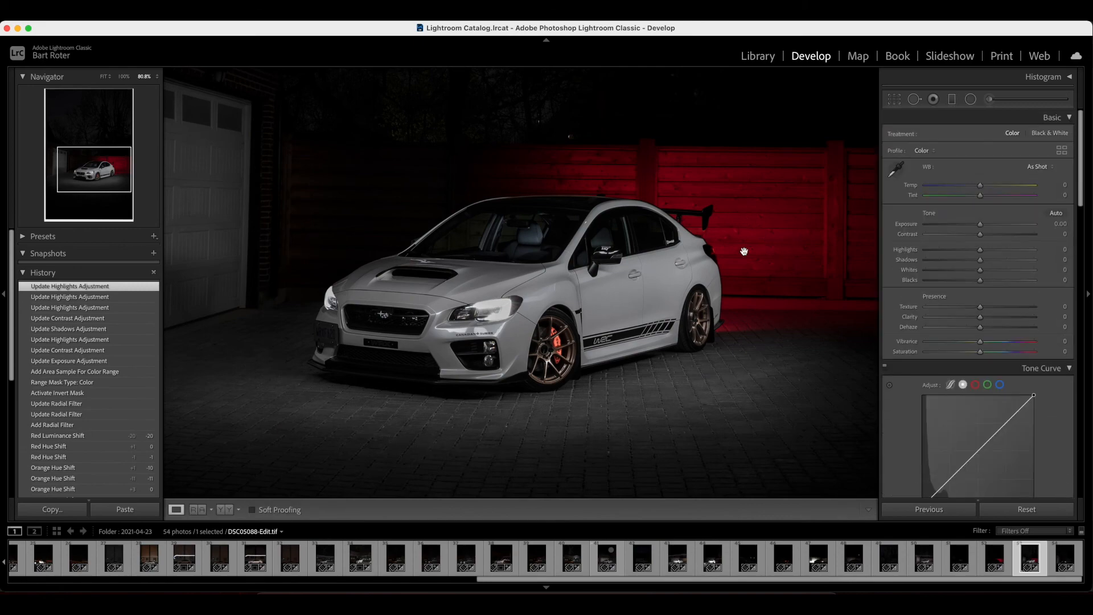
Set the sharpening amount to 70 and its masking to 90.
key(super+minus)
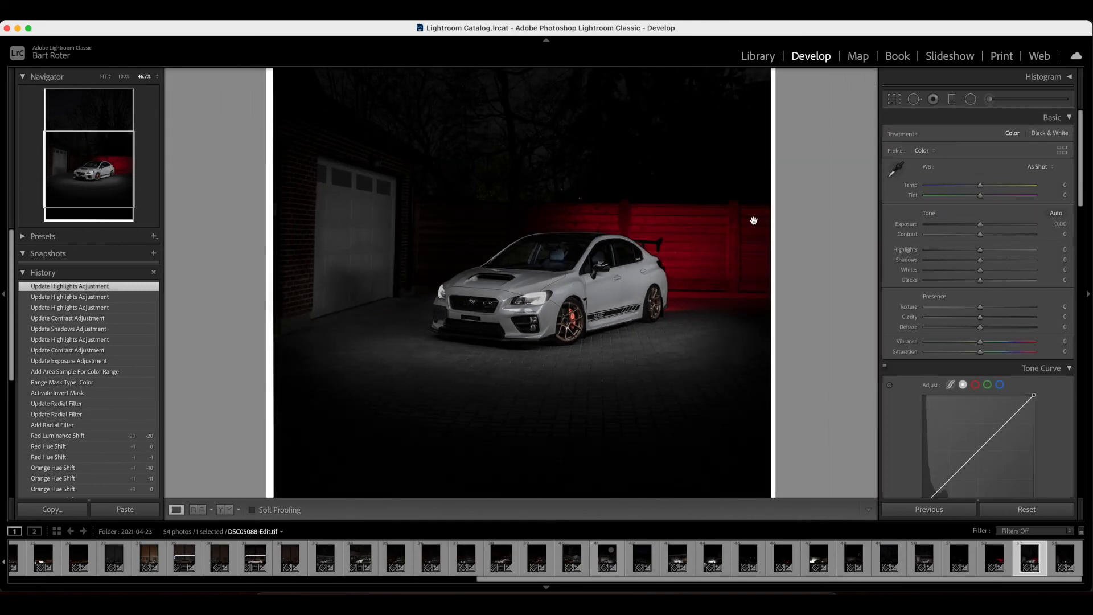
key(super+equal)
scroll(962, 315, down, 10)
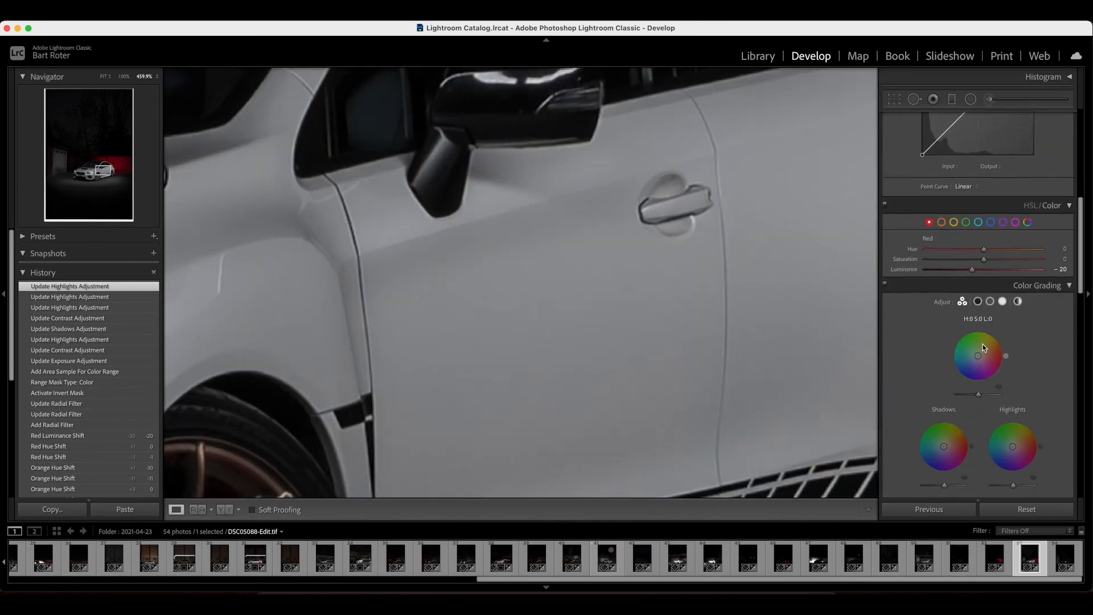
drag(925, 243, 975, 244)
key(super+minus)
drag(926, 274, 1023, 275)
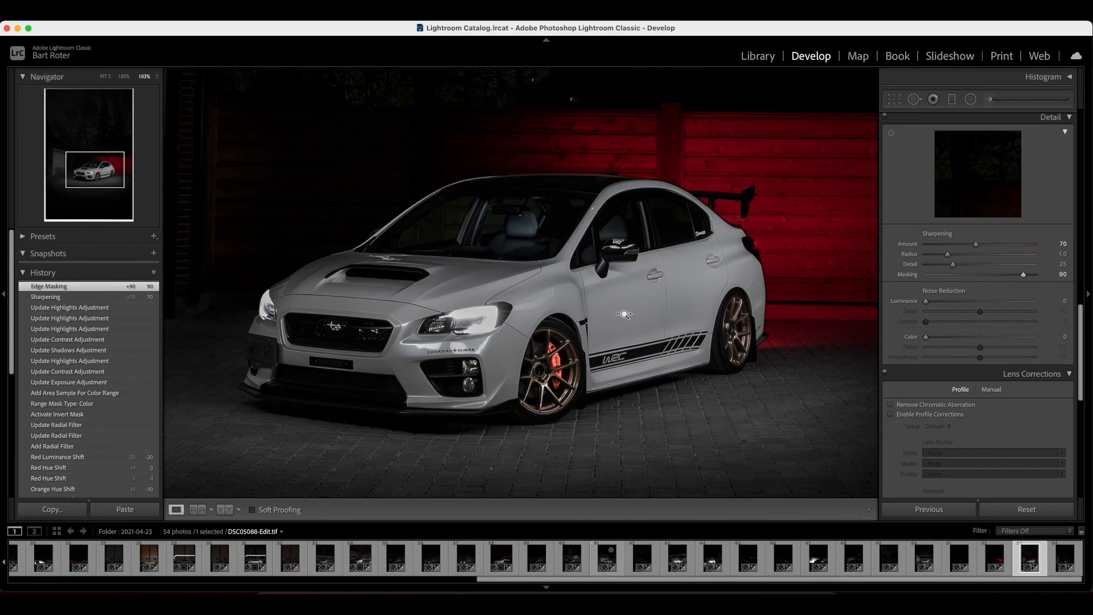
Zoom in on the door and raise the luminance noise reduction to 40.
click(624, 313)
drag(925, 301, 960, 303)
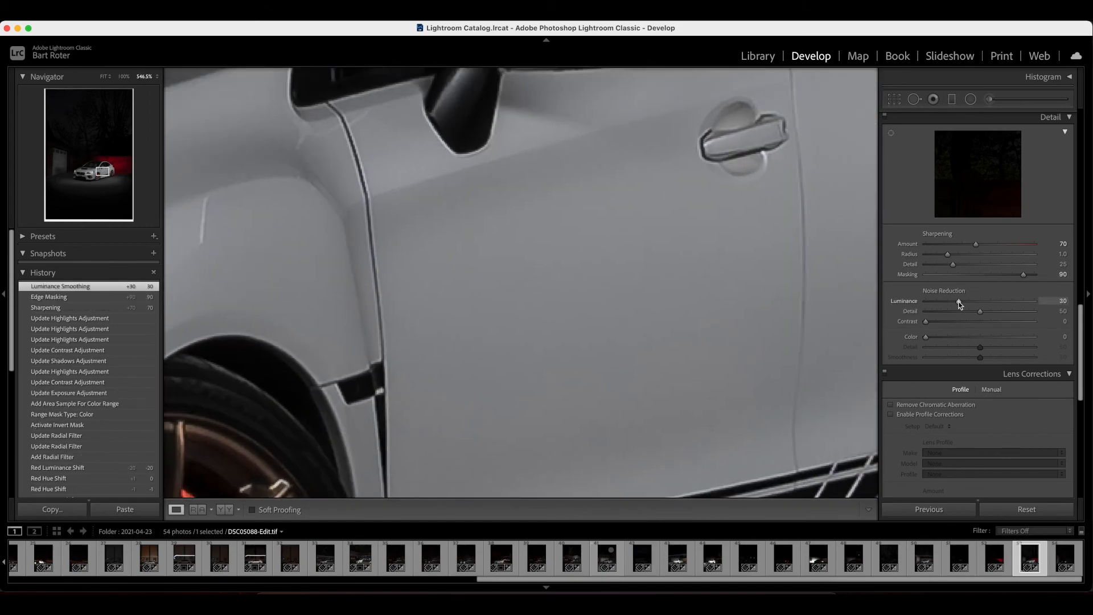
drag(527, 272, 364, 273)
drag(574, 293, 514, 291)
Crop the photo to the 4 x 5 / 8 x 10 aspect, leaving the white side borders outside the frame.
key(r)
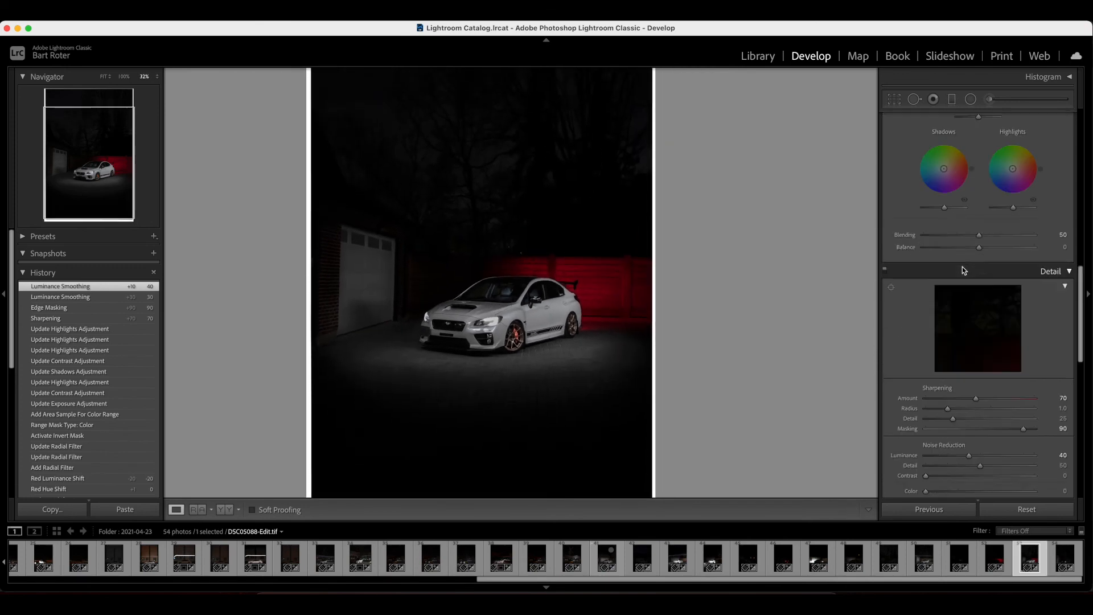
click(1002, 136)
click(1010, 177)
drag(660, 115, 651, 122)
drag(387, 117, 398, 124)
drag(649, 123, 641, 125)
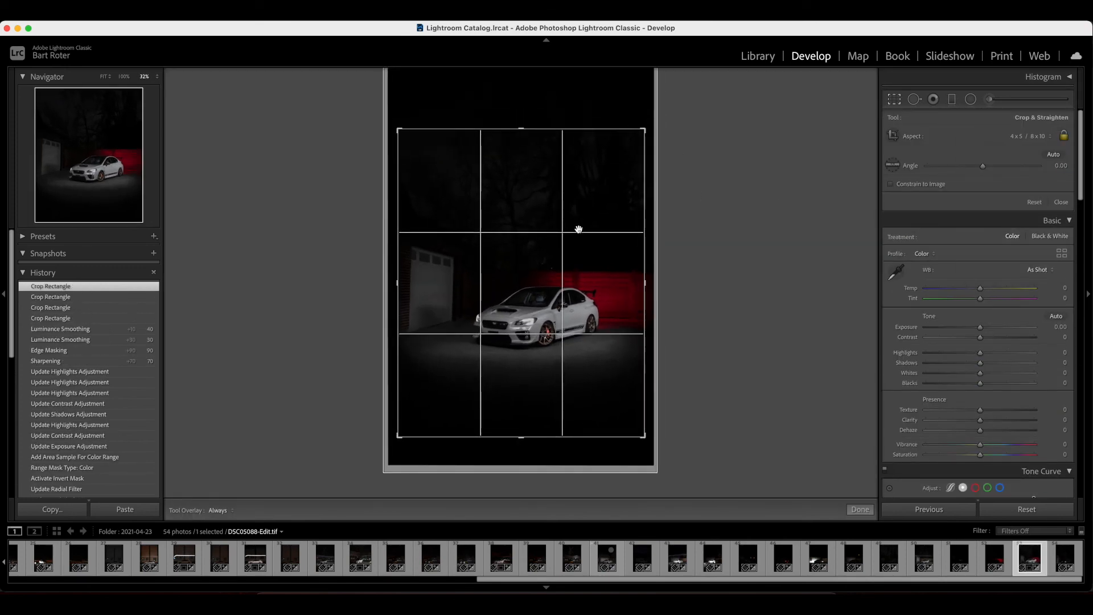
Straighten the crop to an angle of -1.14 and check the car's level.
drag(981, 166, 981, 167)
key(Return)
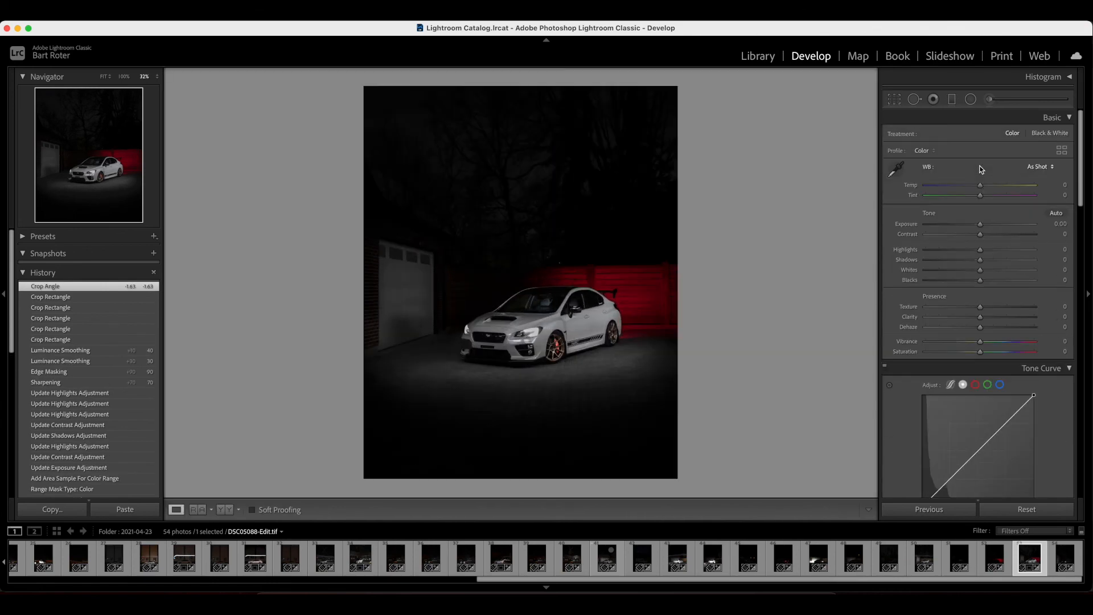
key(r)
drag(979, 167, 980, 167)
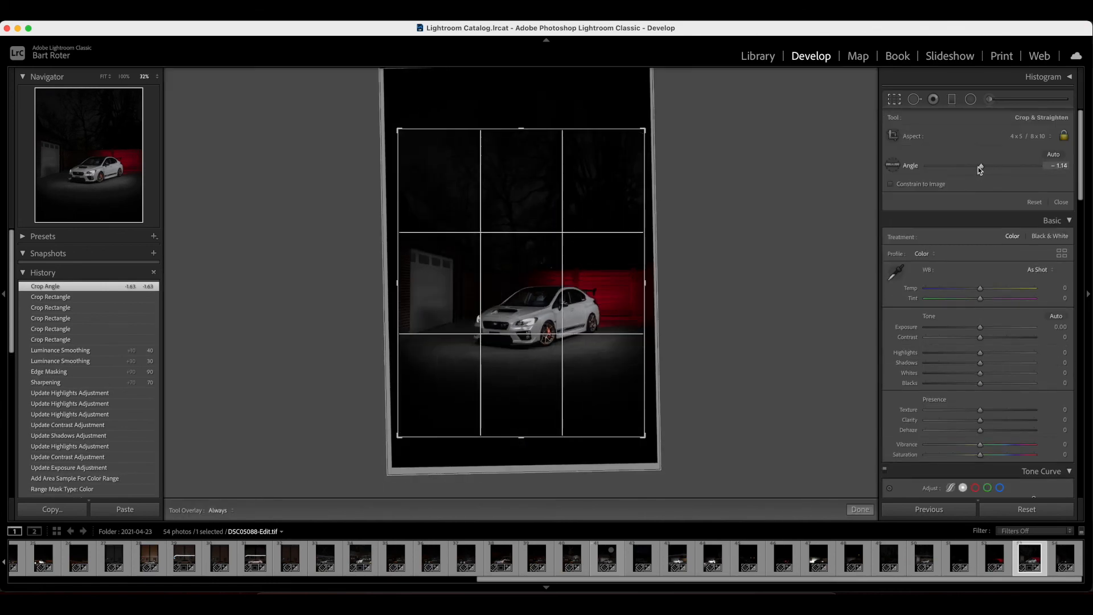
key(Return)
drag(570, 340, 612, 337)
key(r)
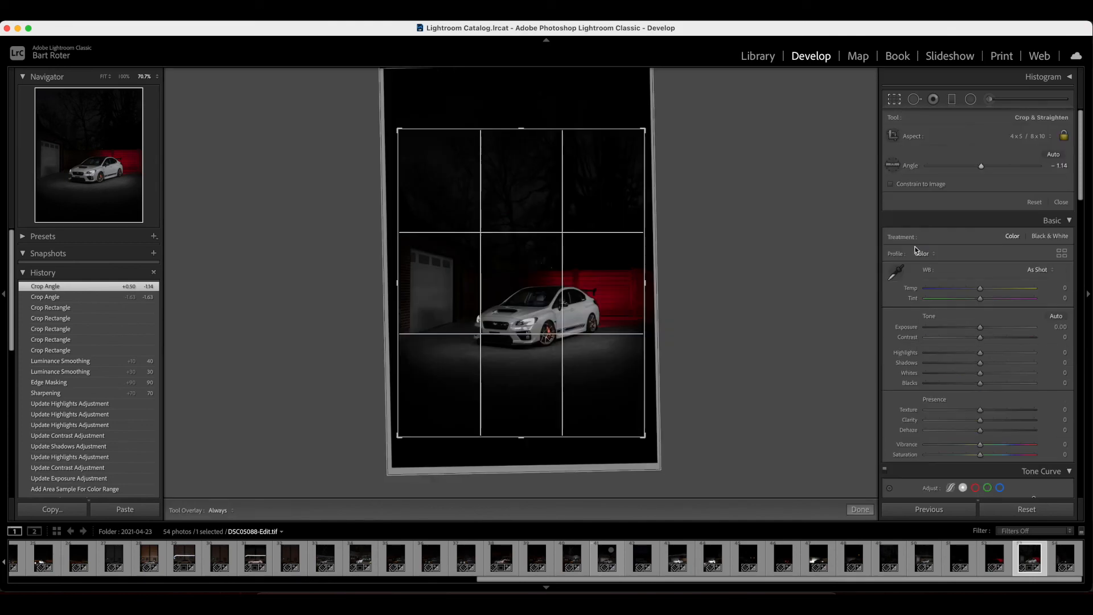
drag(983, 171, 984, 171)
key(Return)
drag(657, 261, 631, 244)
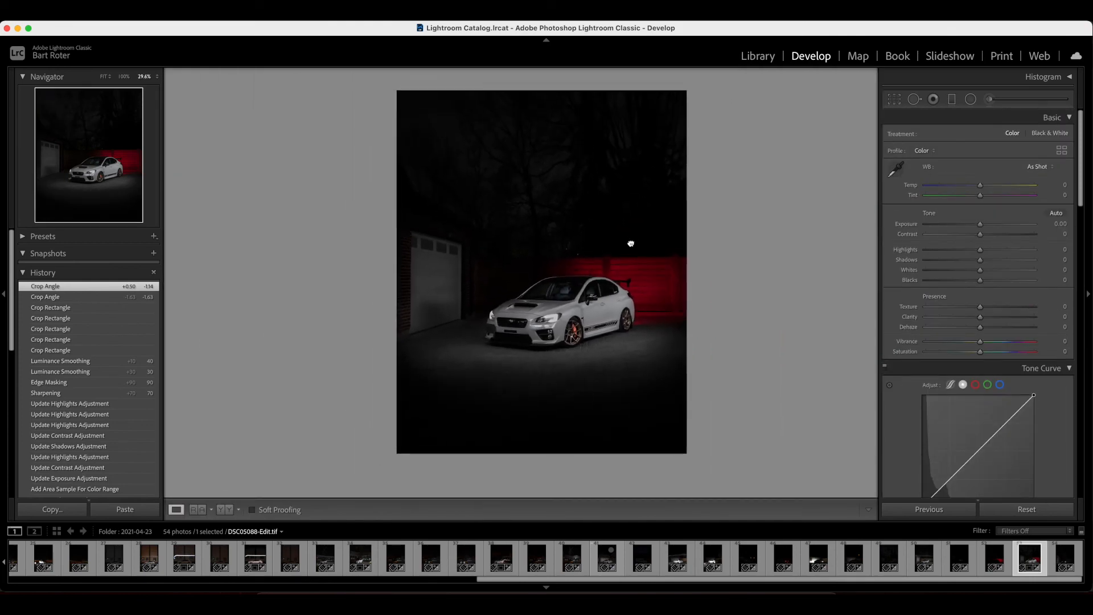
Fine-tune the straightened crop frame from its upper corner and apply it.
key(r)
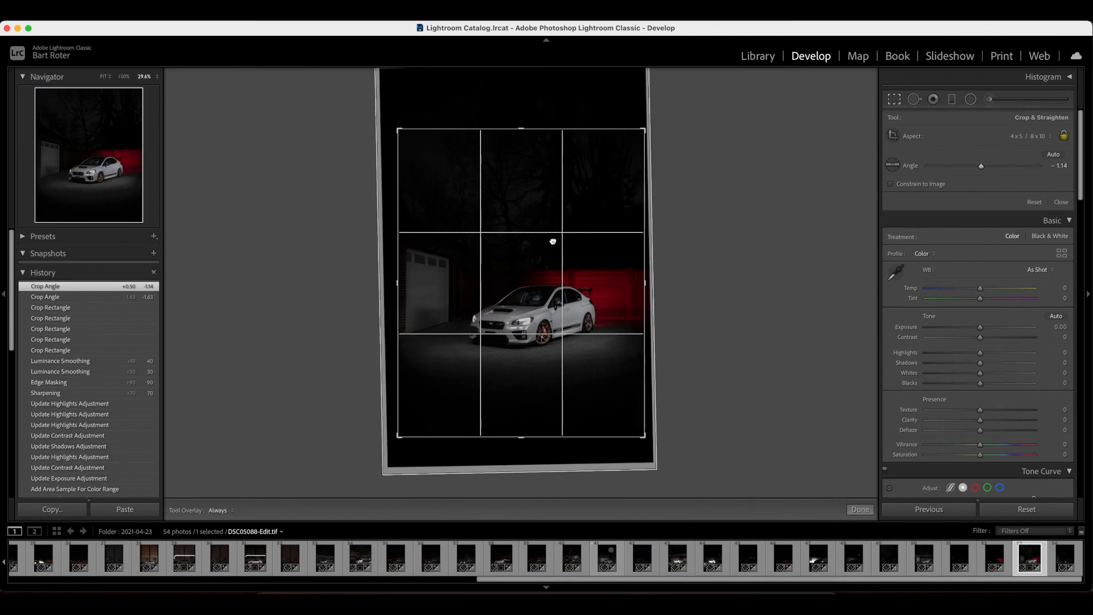
drag(645, 140, 644, 130)
key(Return)
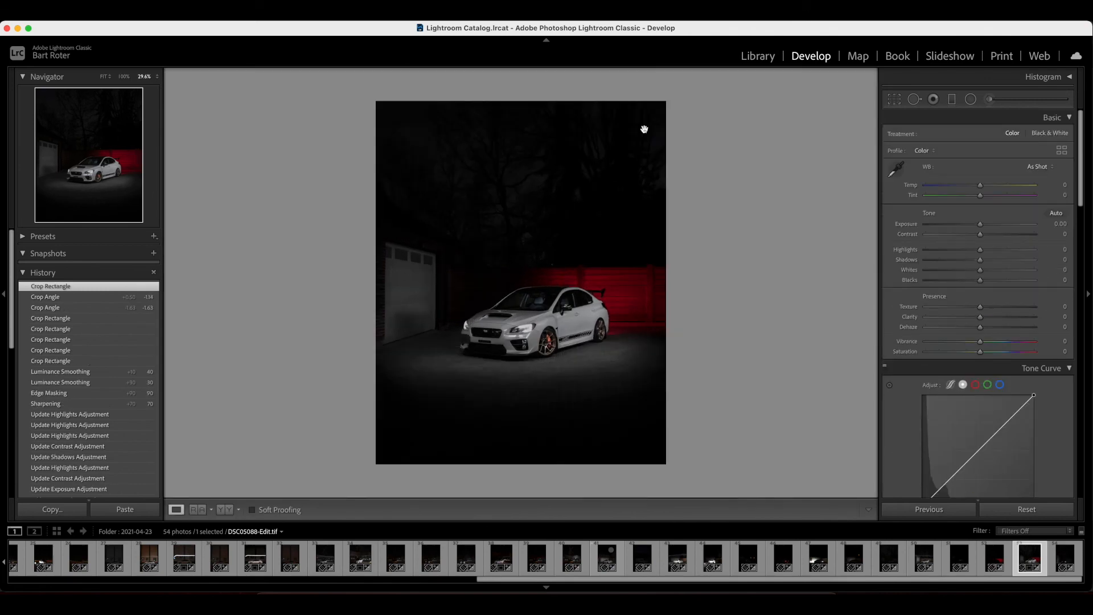
Darken the foreground with a graduated filter drawn upward from the photo's lower edge and lowered in exposure.
click(952, 100)
drag(532, 484, 531, 336)
drag(981, 172, 976, 174)
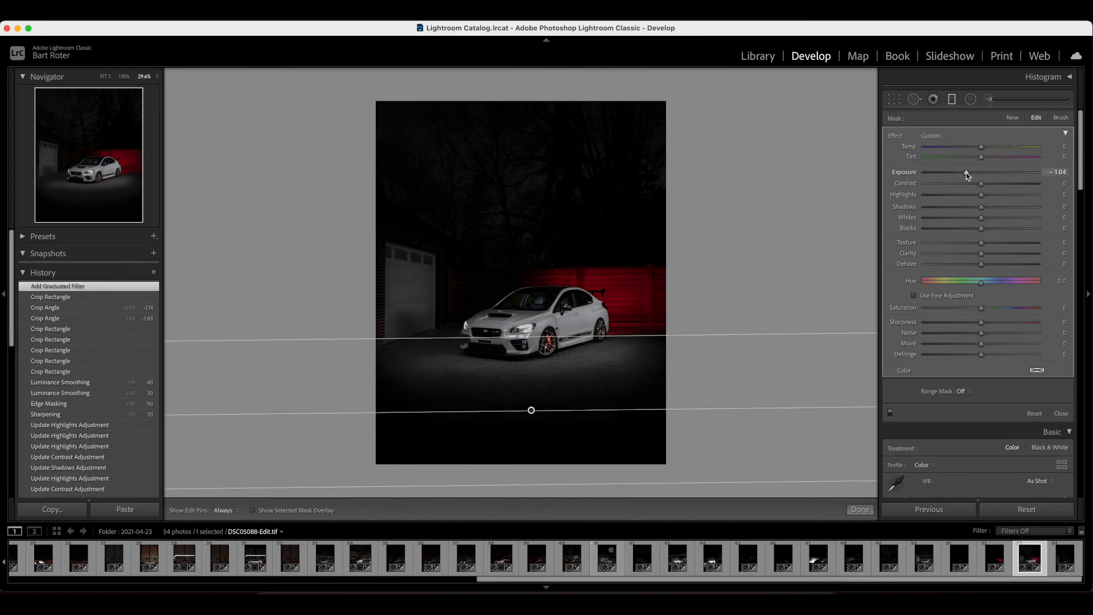
Try darkening the sky with a graduated filter drawn down from the photo's upper edge, and delete that filter.
drag(535, 80, 536, 302)
drag(981, 173, 976, 173)
click(1011, 118)
click(537, 192)
key(Delete)
key(m)
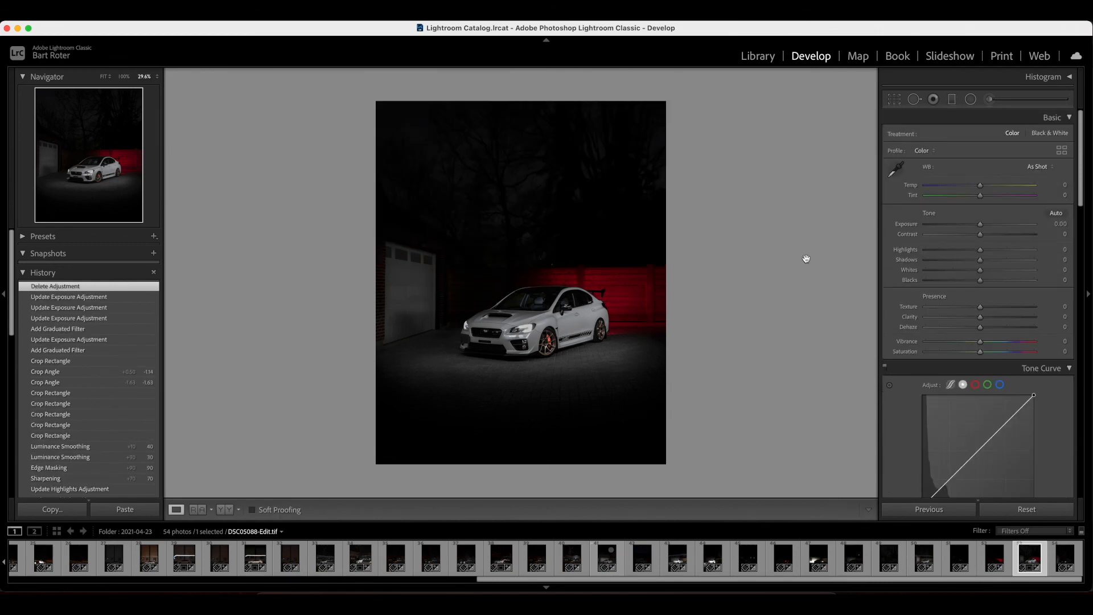
Add a near-vertical graduated filter over the garage side, slightly lower its exposure and fine-tune its position.
click(951, 100)
drag(337, 261, 461, 261)
mouse_move(399, 261)
mouse_down()
mouse_move(467, 263)
mouse_move(401, 262)
mouse_up()
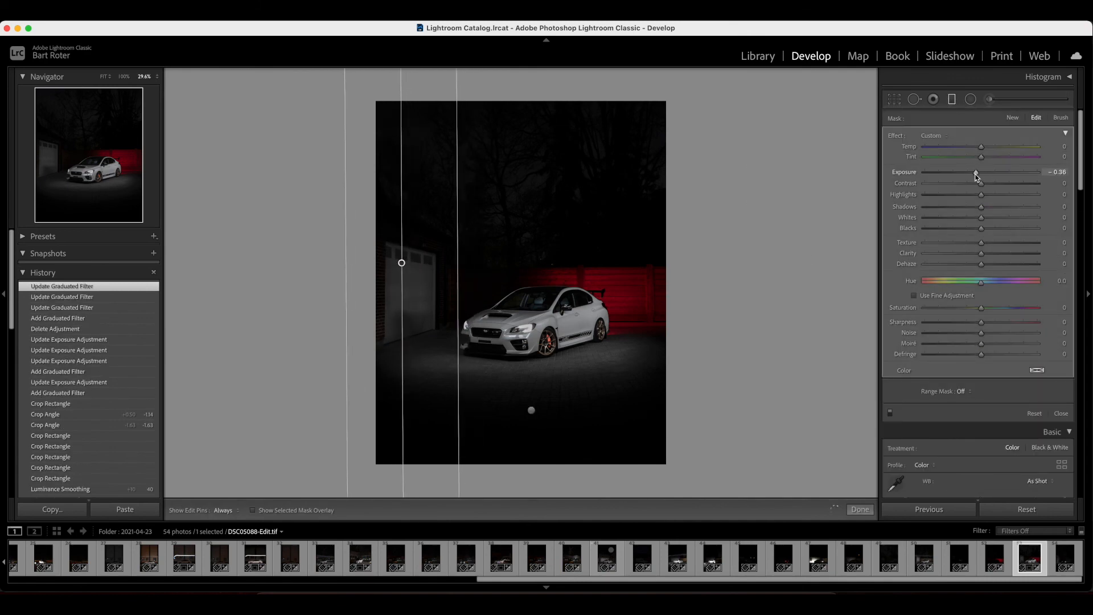
drag(401, 262, 395, 262)
key(m)
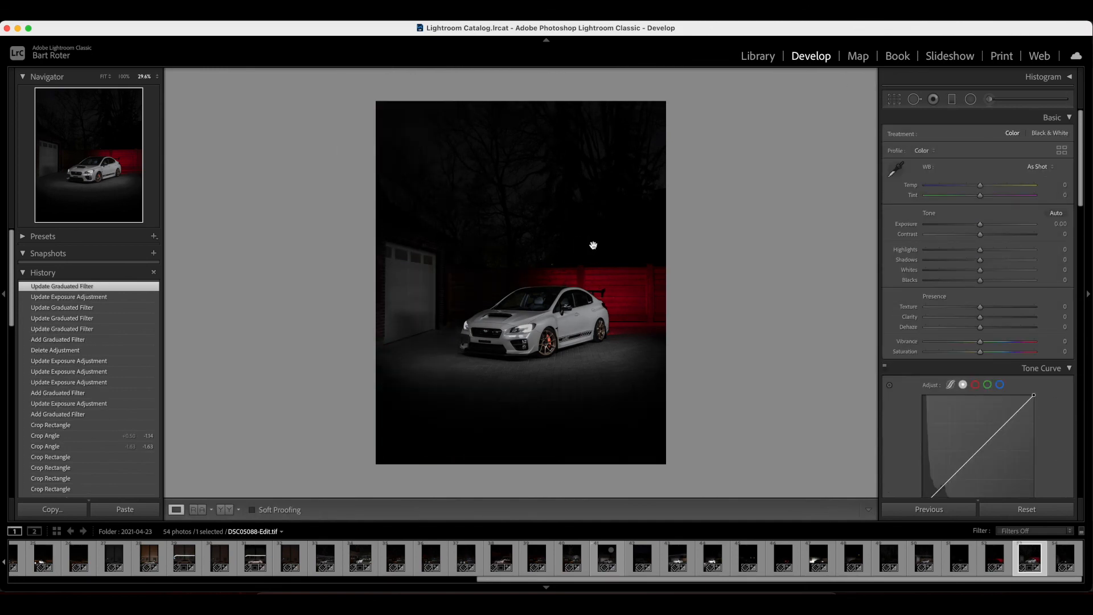
Compare the before and after versions of the edit on the car and pavement up close, and on the whole photo.
click(608, 371)
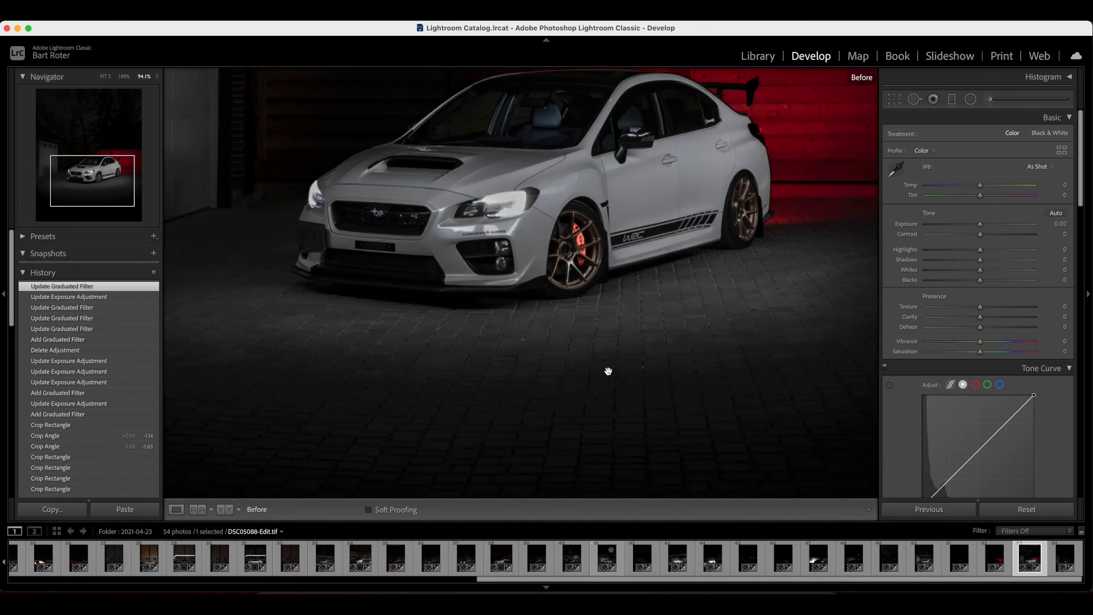
click(663, 282)
click(563, 367)
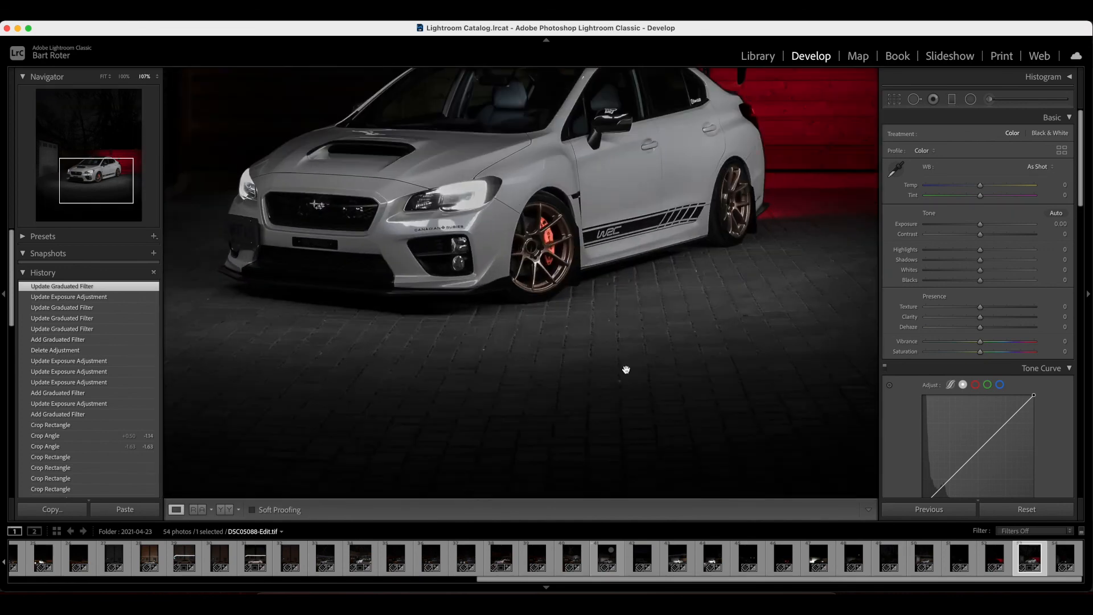
key(backslash)
key(backslash)
key(backslash)
scroll(733, 335, right, 3)
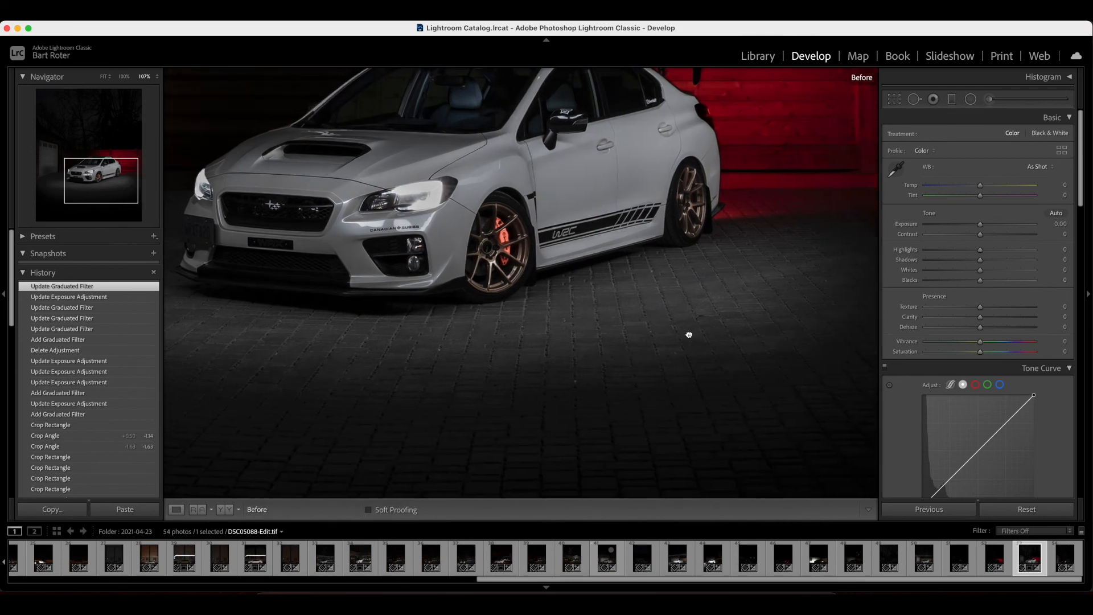
click(103, 77)
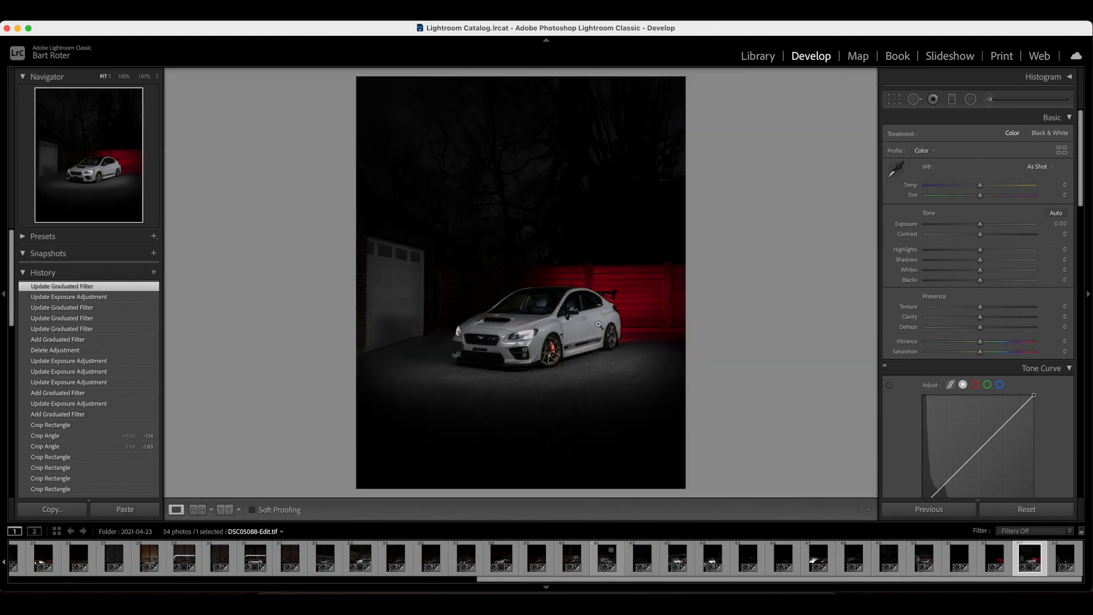
click(602, 322)
key(backslash)
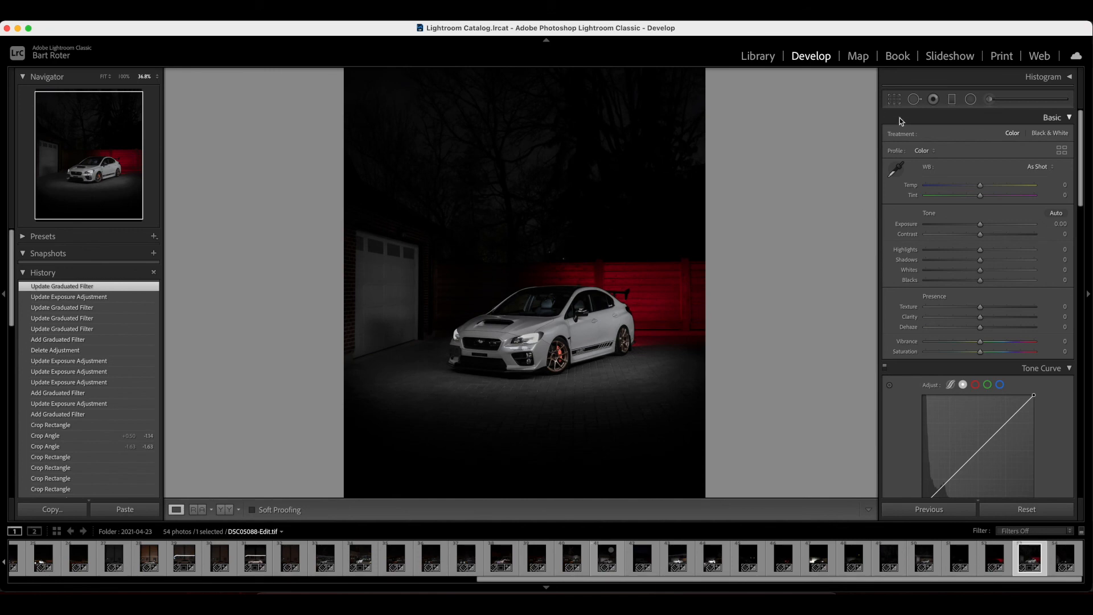
Tighten and reposition the 4 x 5 / 8 x 10 crop around the car and apply it.
click(894, 99)
drag(601, 194, 601, 198)
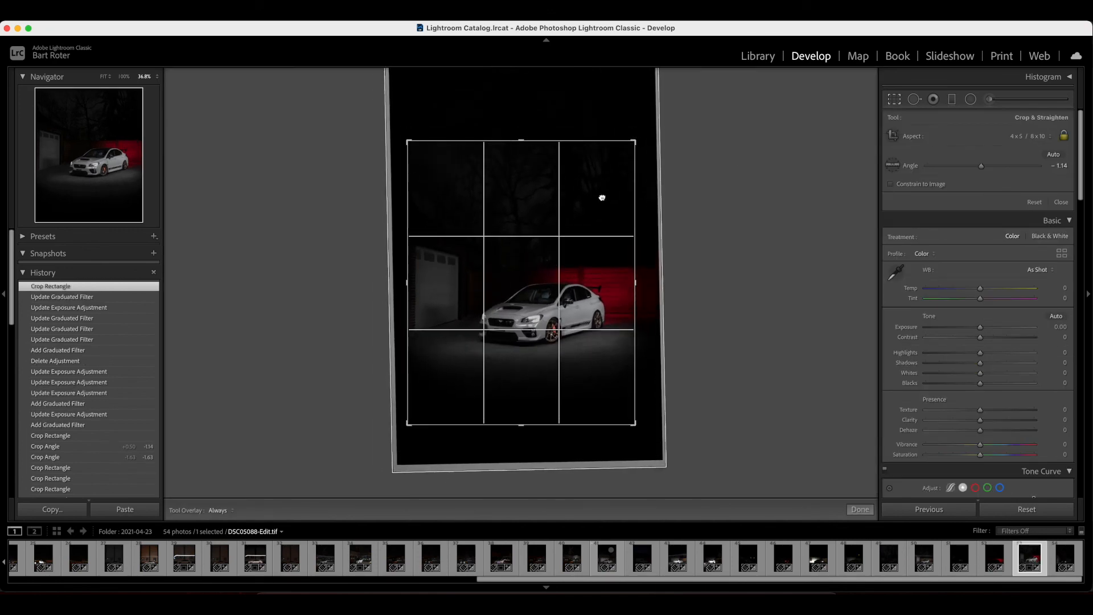
key(Return)
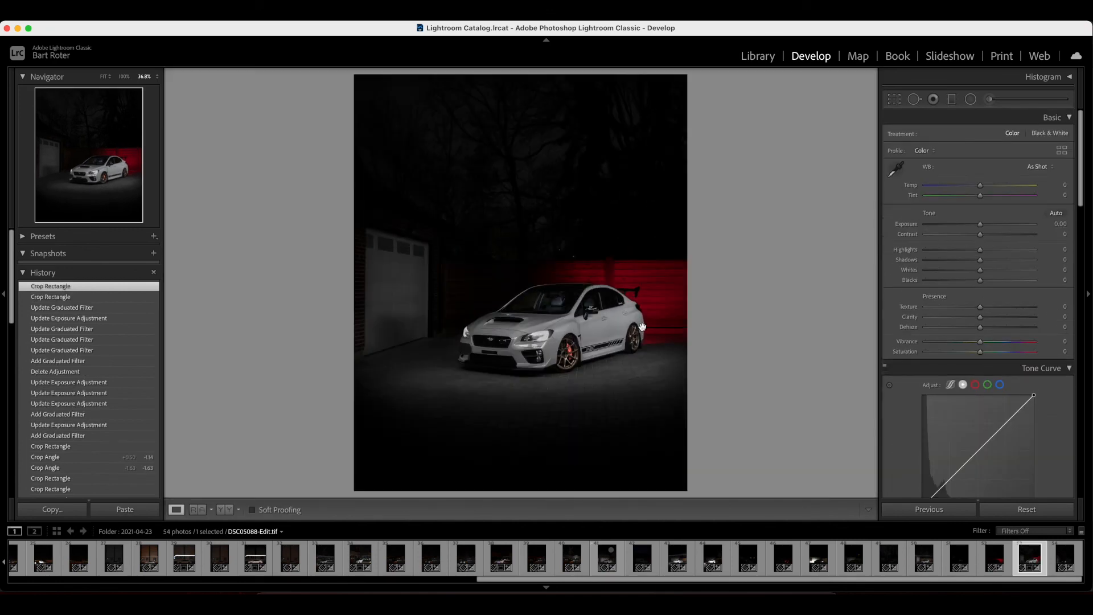
Copy the crop settings from the finished edit and paste them onto the original photo DSC05090.ARW.
click(73, 510)
click(718, 345)
click(924, 558)
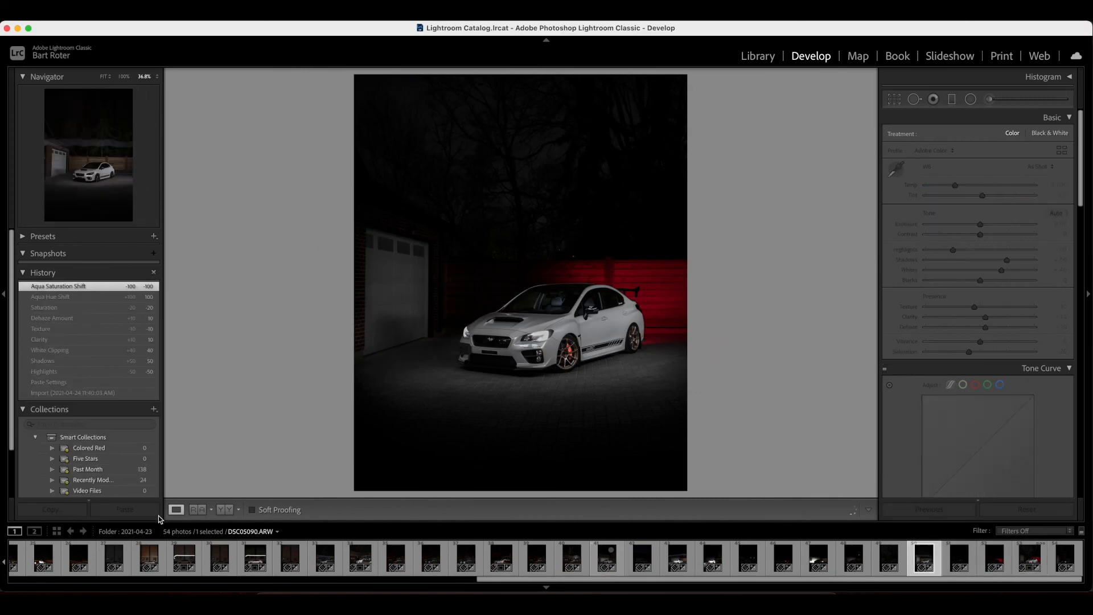
click(121, 510)
Show the finished DSC05088-Edit.tif in reference view with DSC05090.ARW as the reference photo to compare both.
click(1029, 556)
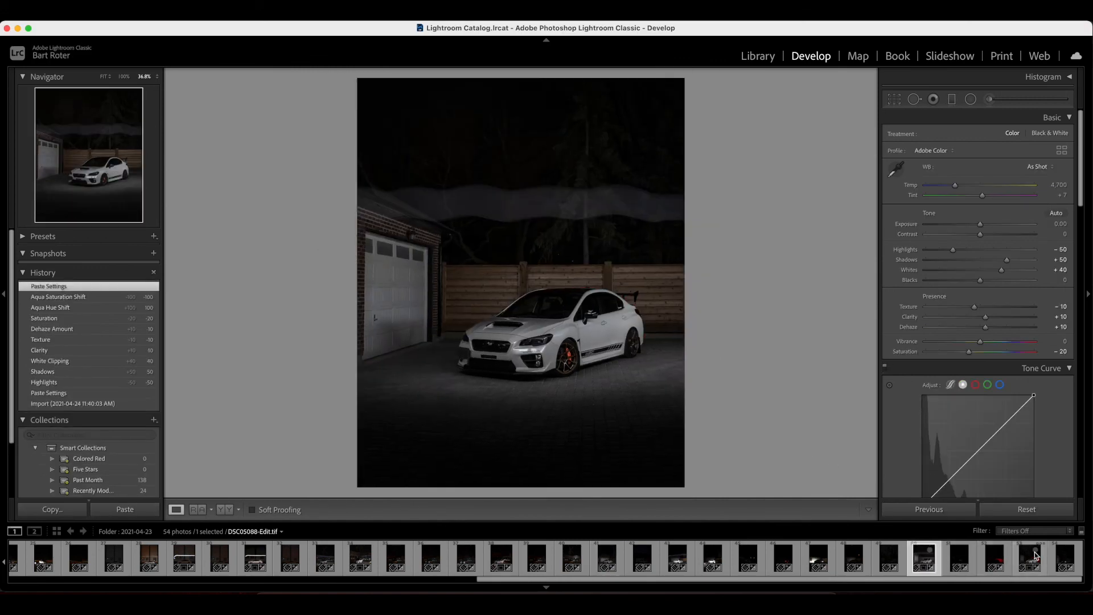
click(197, 509)
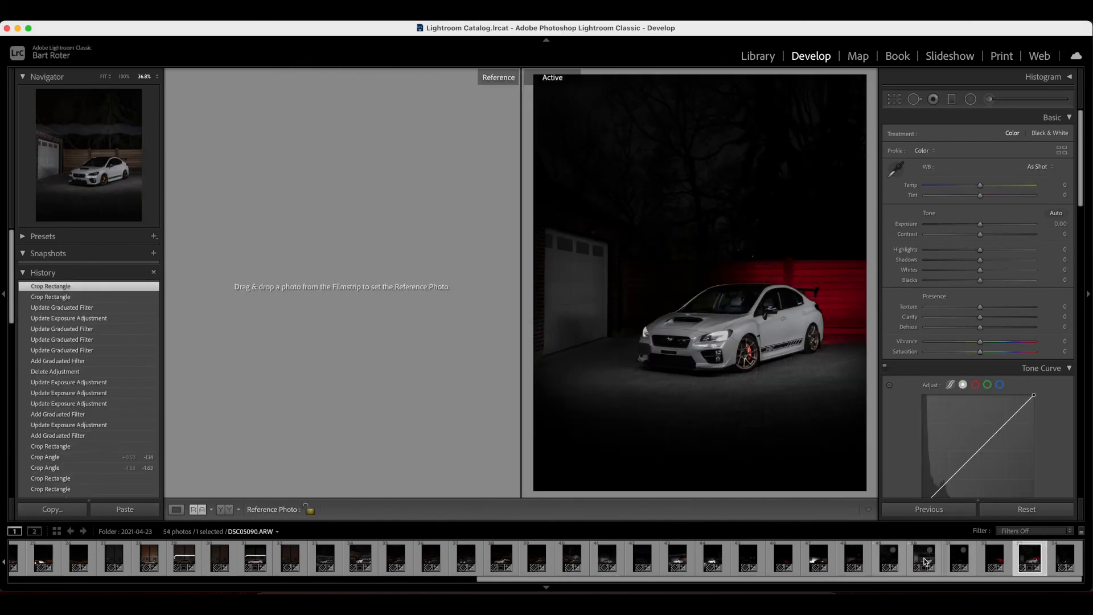
drag(923, 558, 444, 392)
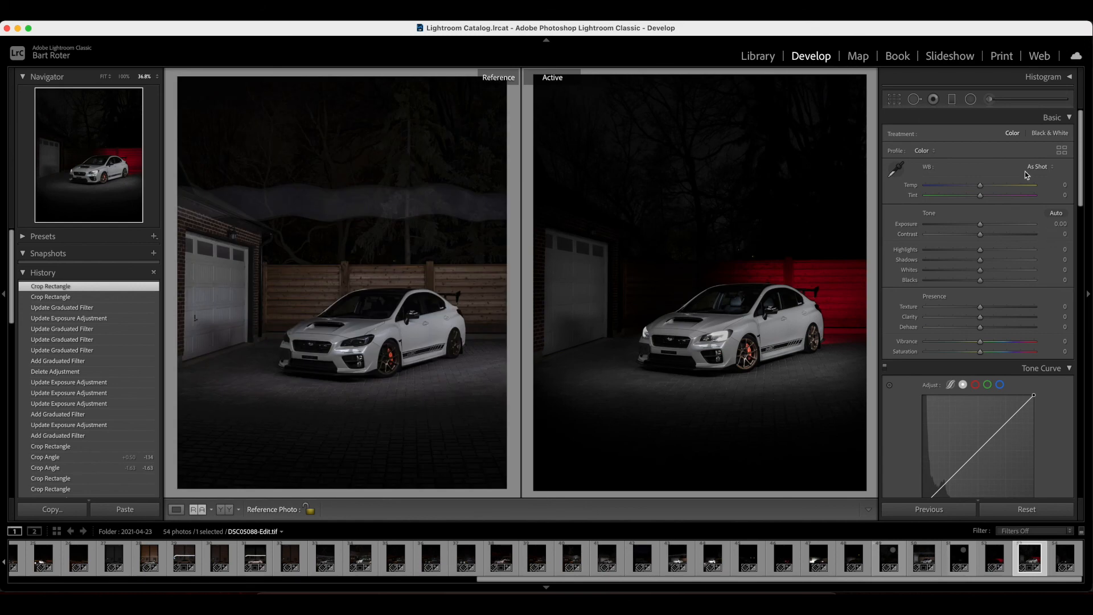